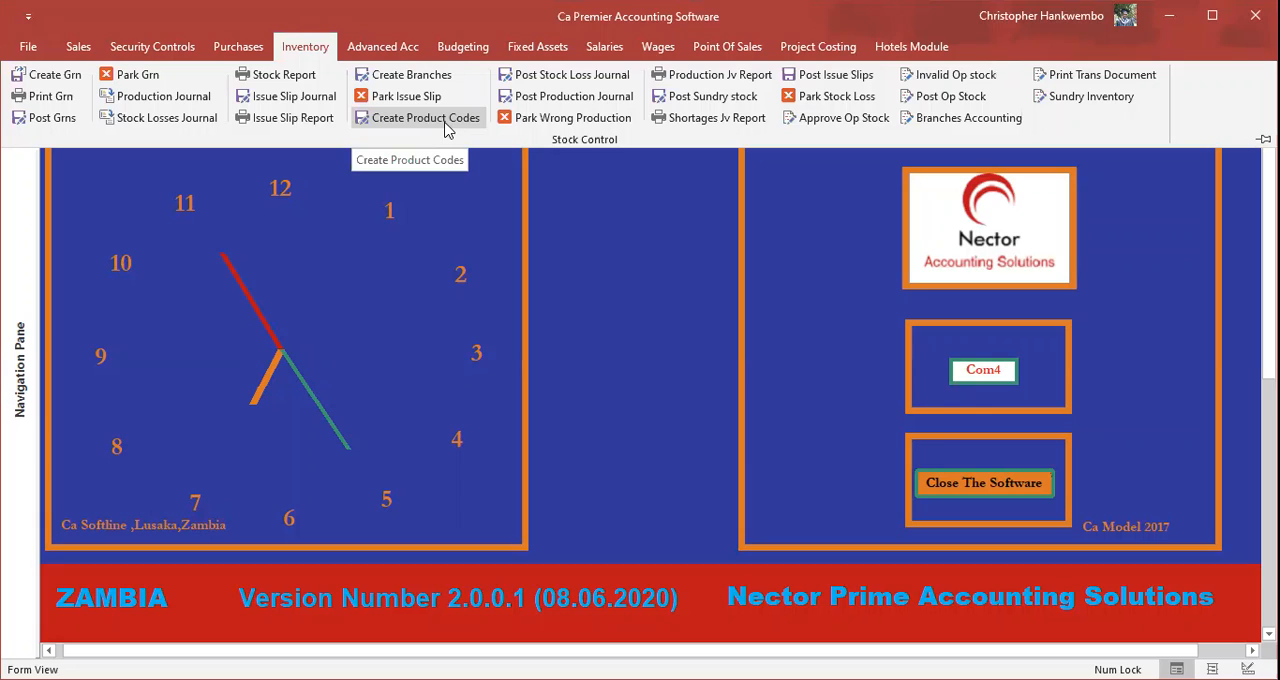
# Step: Open the product code creation form and name the new product "Panadols Packets"
pyautogui.click(445, 122)
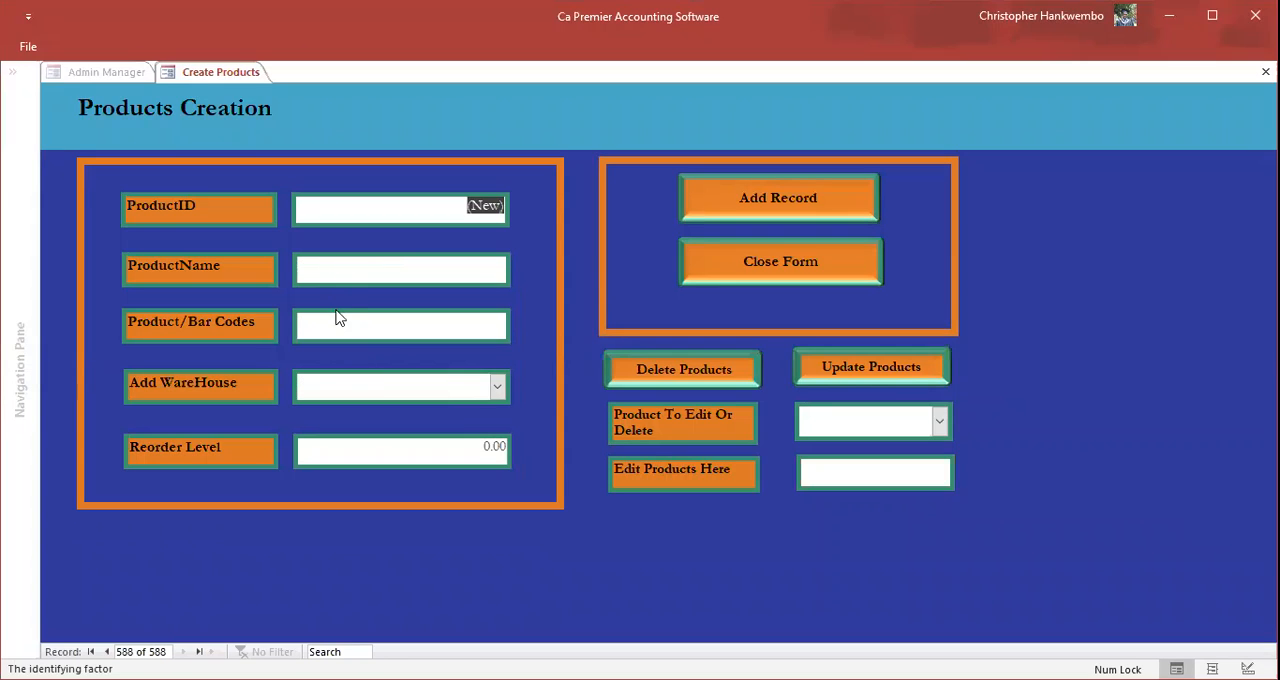
pyautogui.press('Tab')
pyautogui.write('Pa')
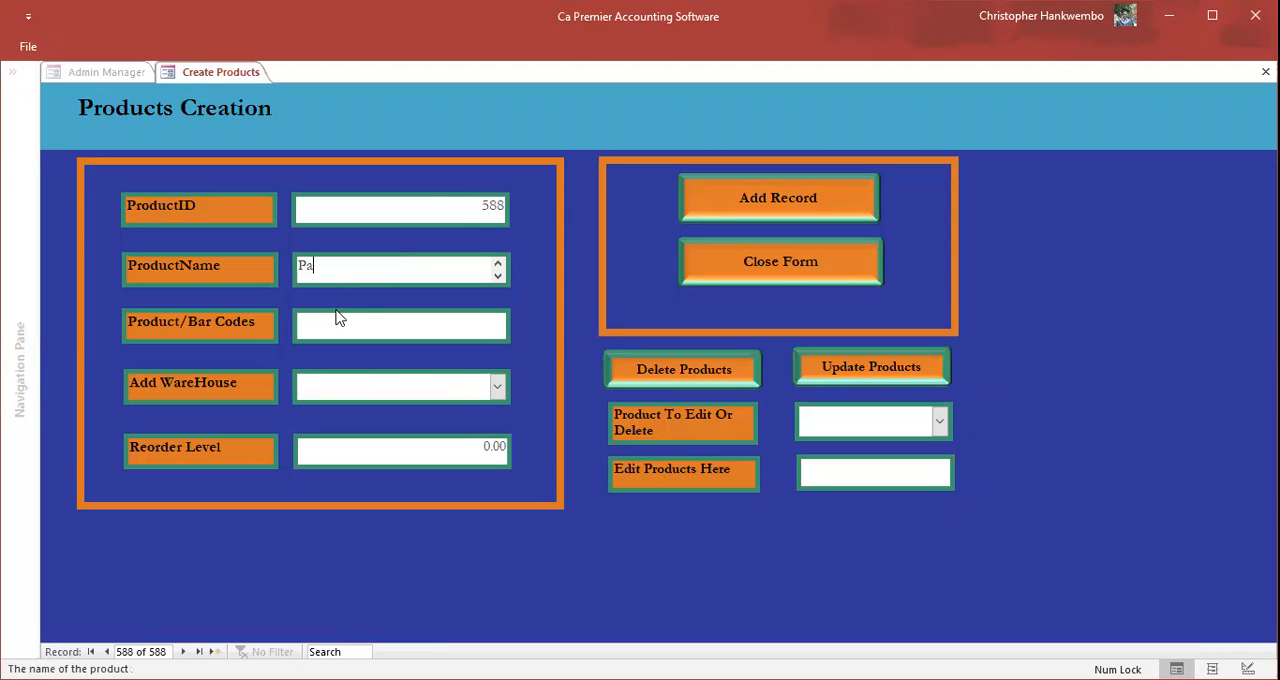
pyautogui.write('nadols Packets')
# Step: Set the product/bar code of Panadols Packets to 8000
pyautogui.click(342, 328)
pyautogui.write('8')
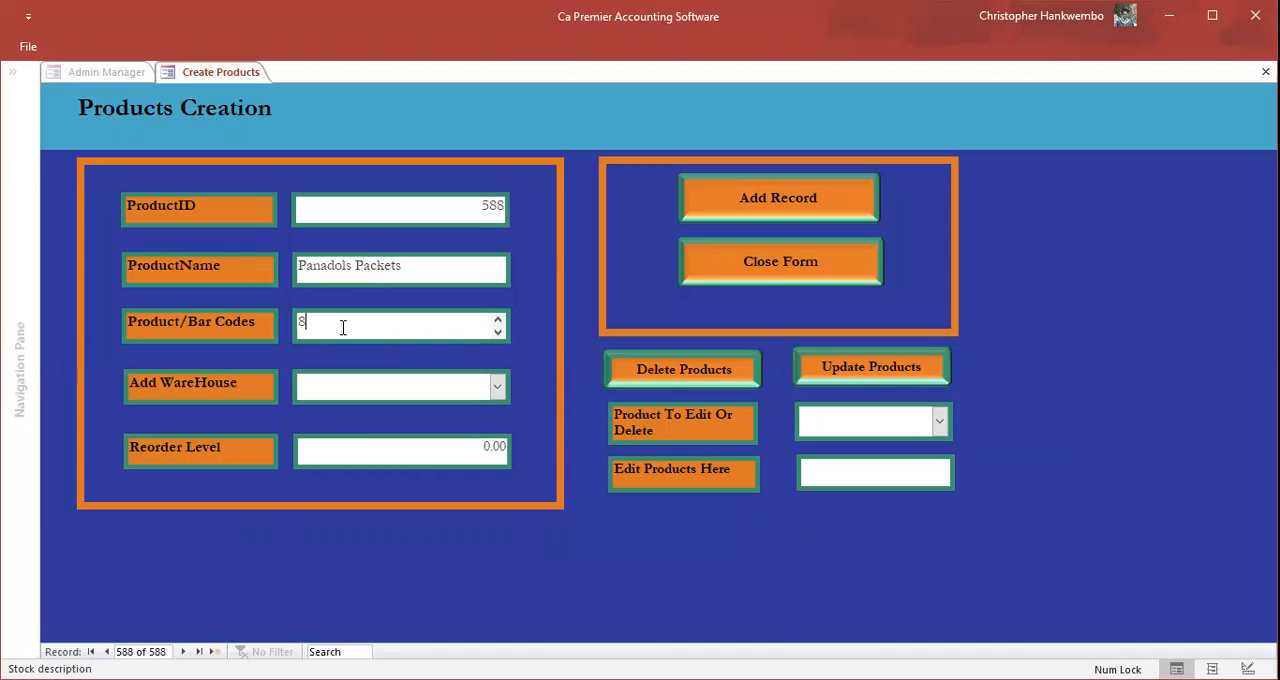
pyautogui.write('000')
pyautogui.press('Tab')
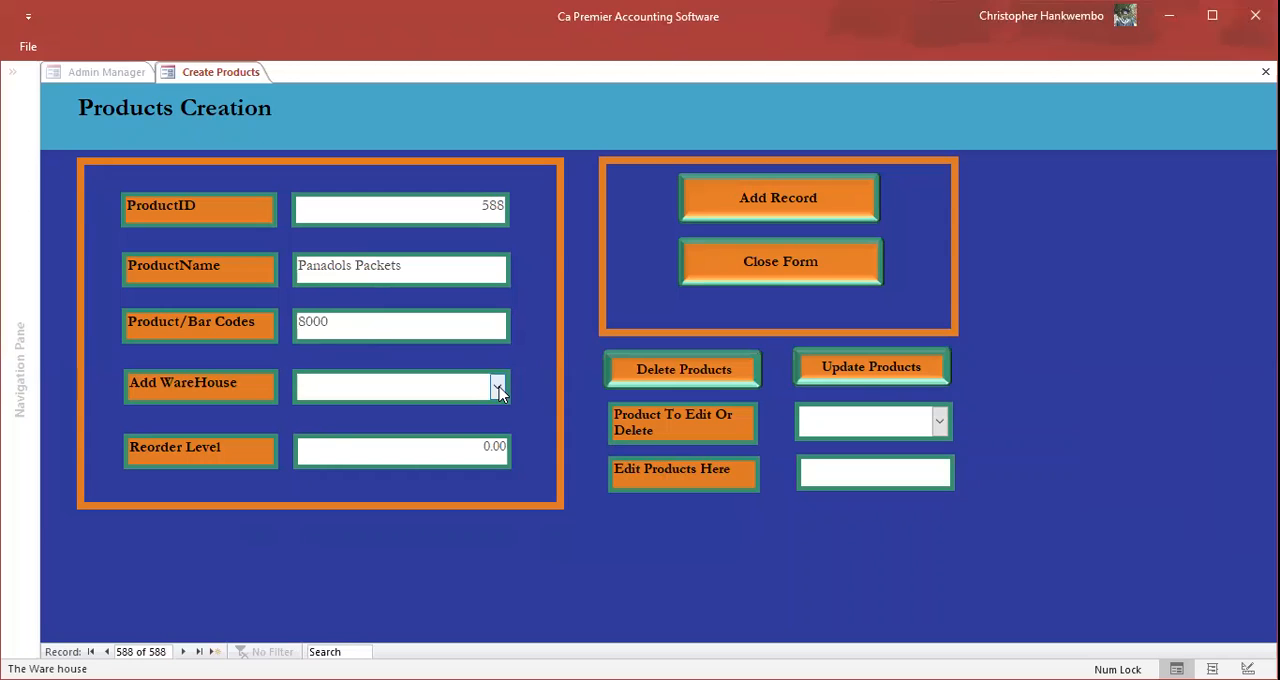
# Step: Assign the product to the Main Stores warehouse, then add the record and close the form
pyautogui.click(498, 389)
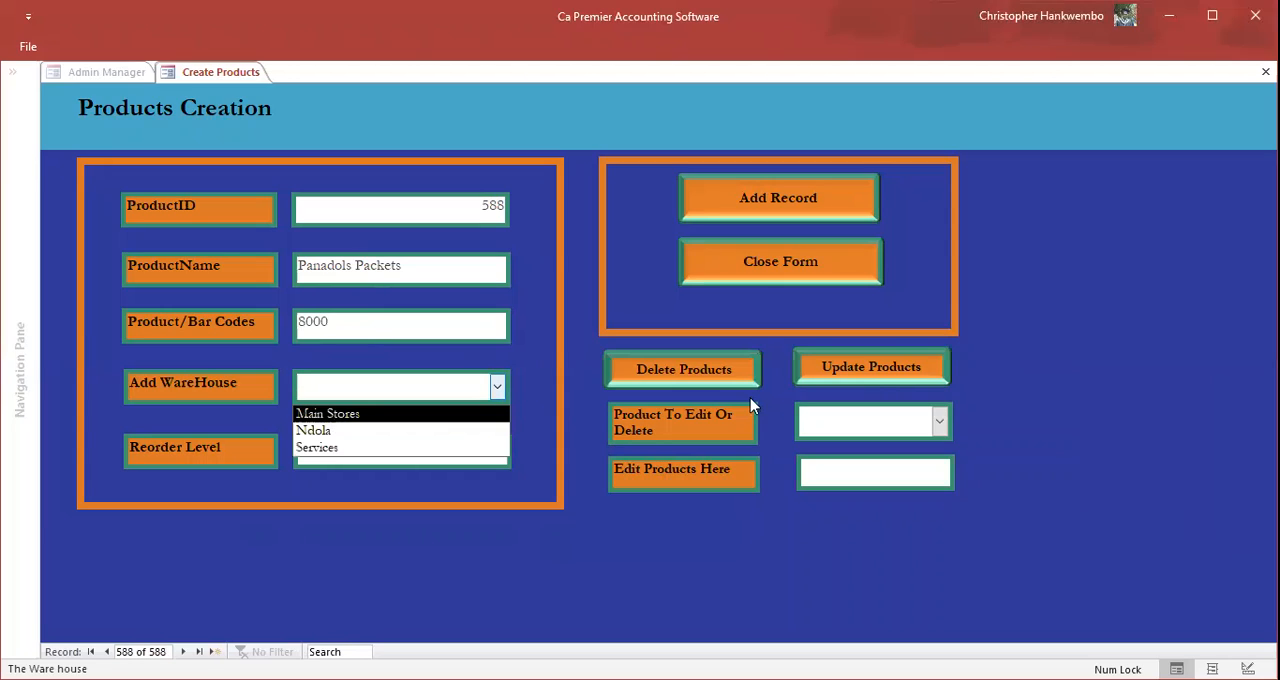
pyautogui.press('Return')
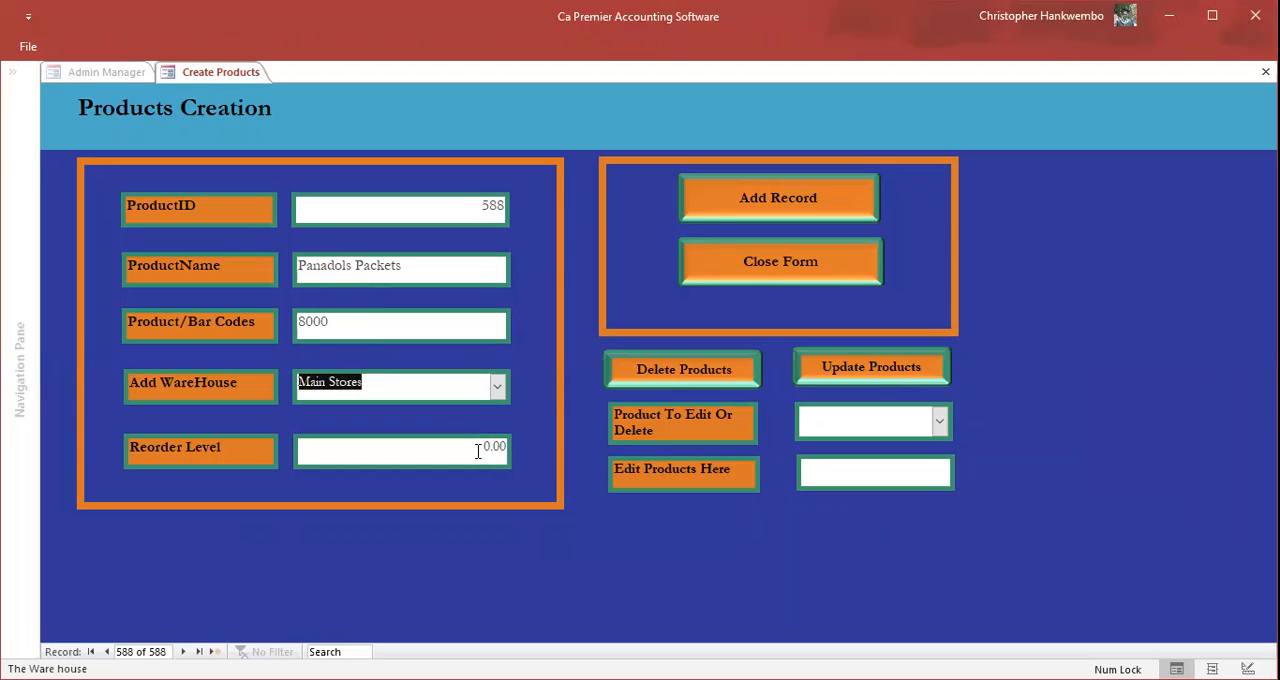
pyautogui.click(752, 203)
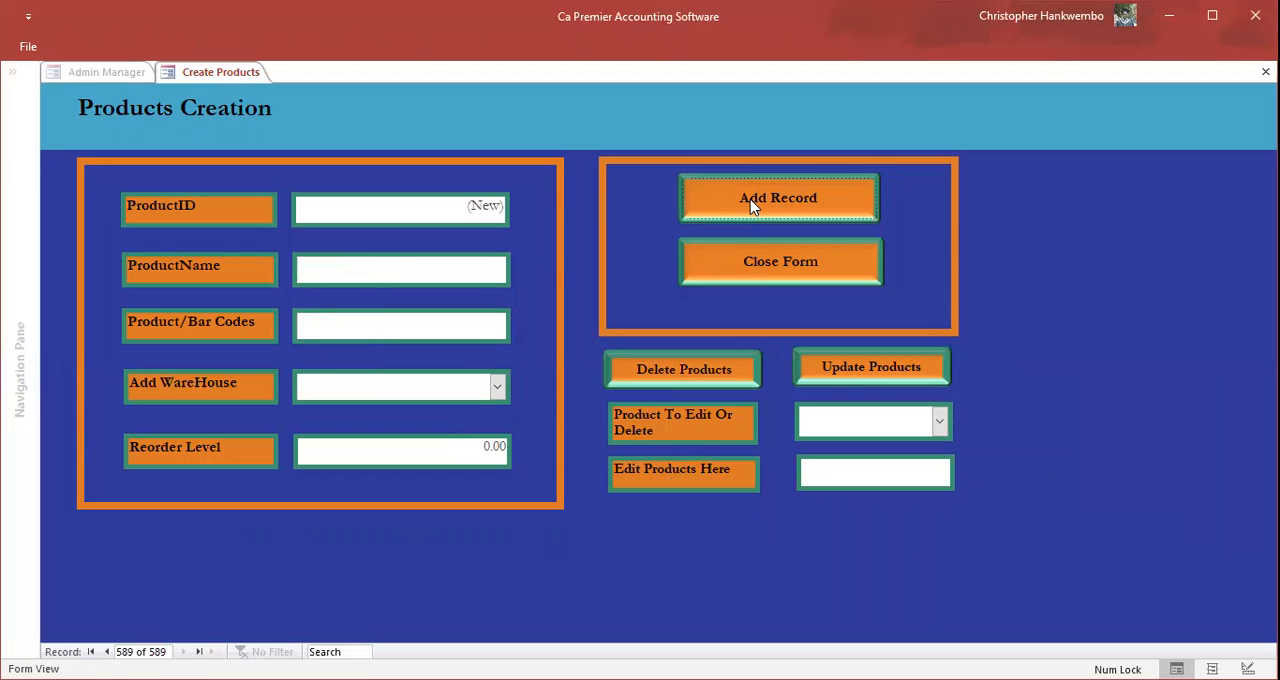
pyautogui.click(767, 272)
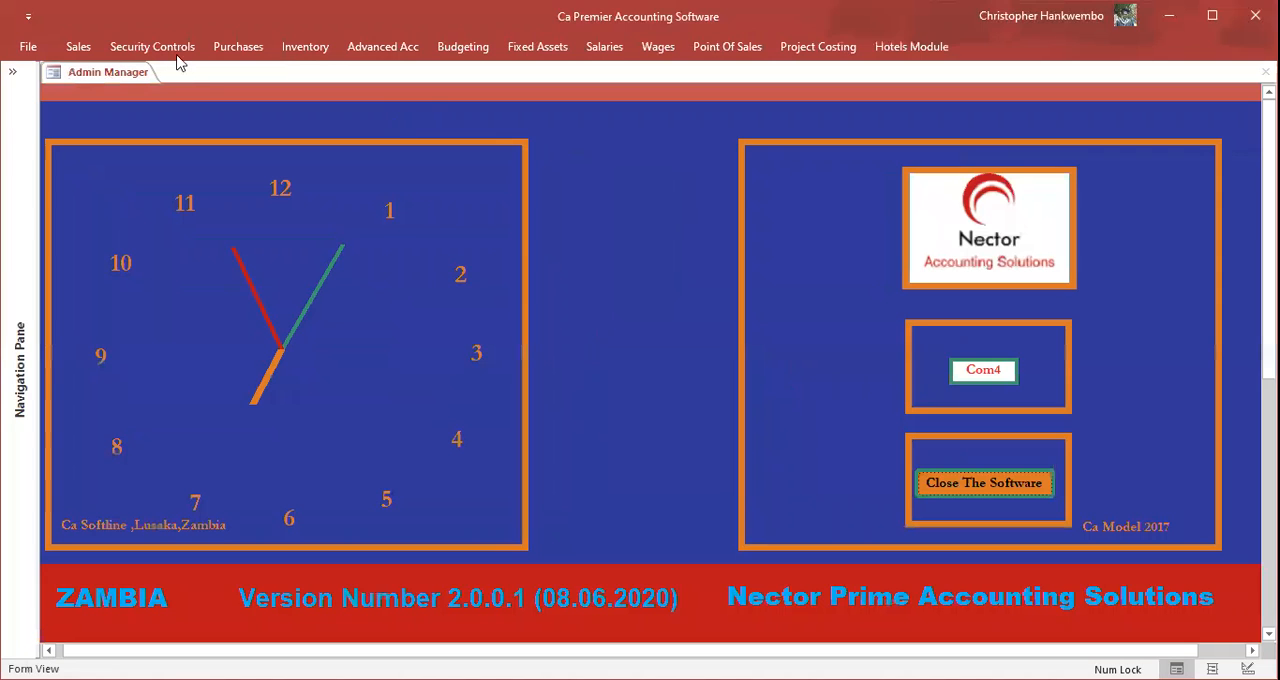
# Step: Open the supplier data form to view the existing supplier record and exit it
pyautogui.click(245, 53)
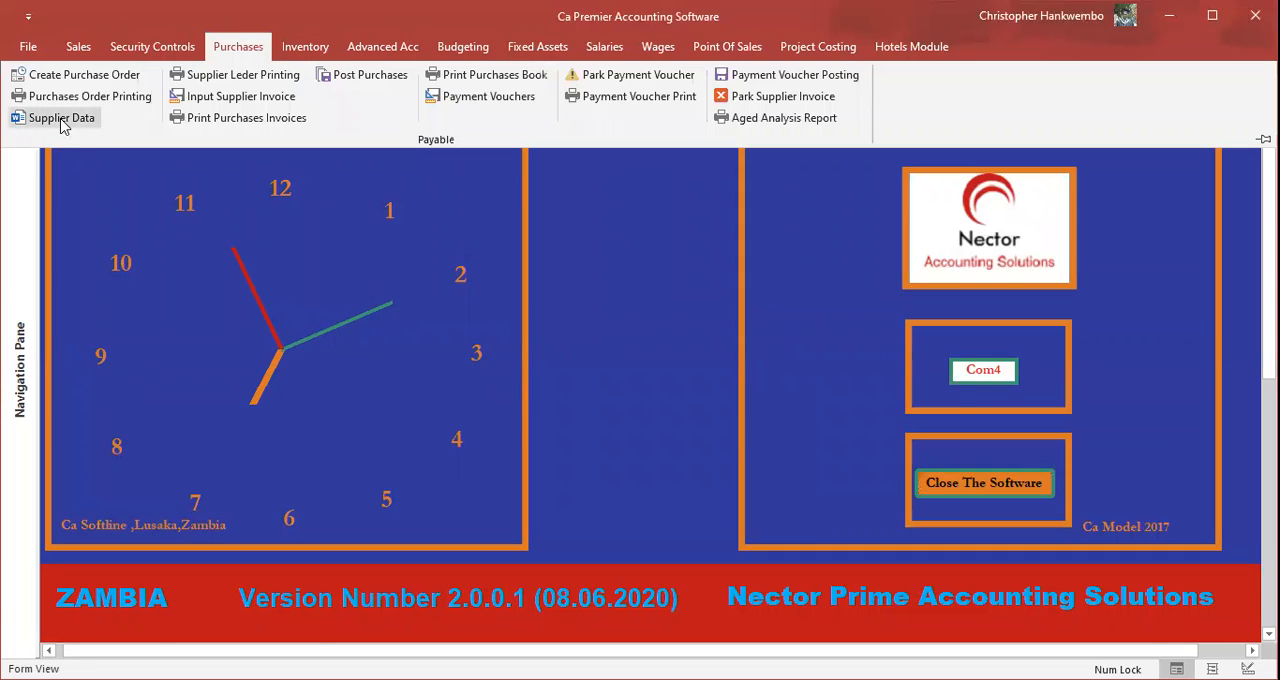
pyautogui.click(61, 120)
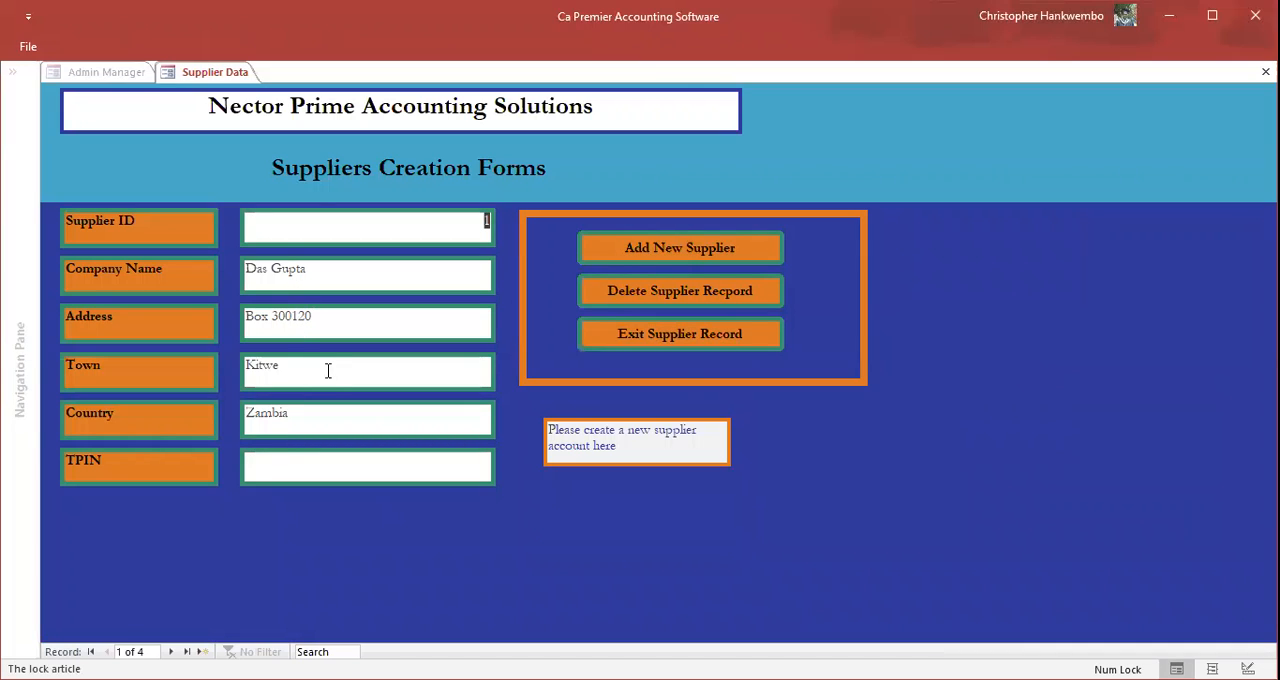
pyautogui.click(669, 336)
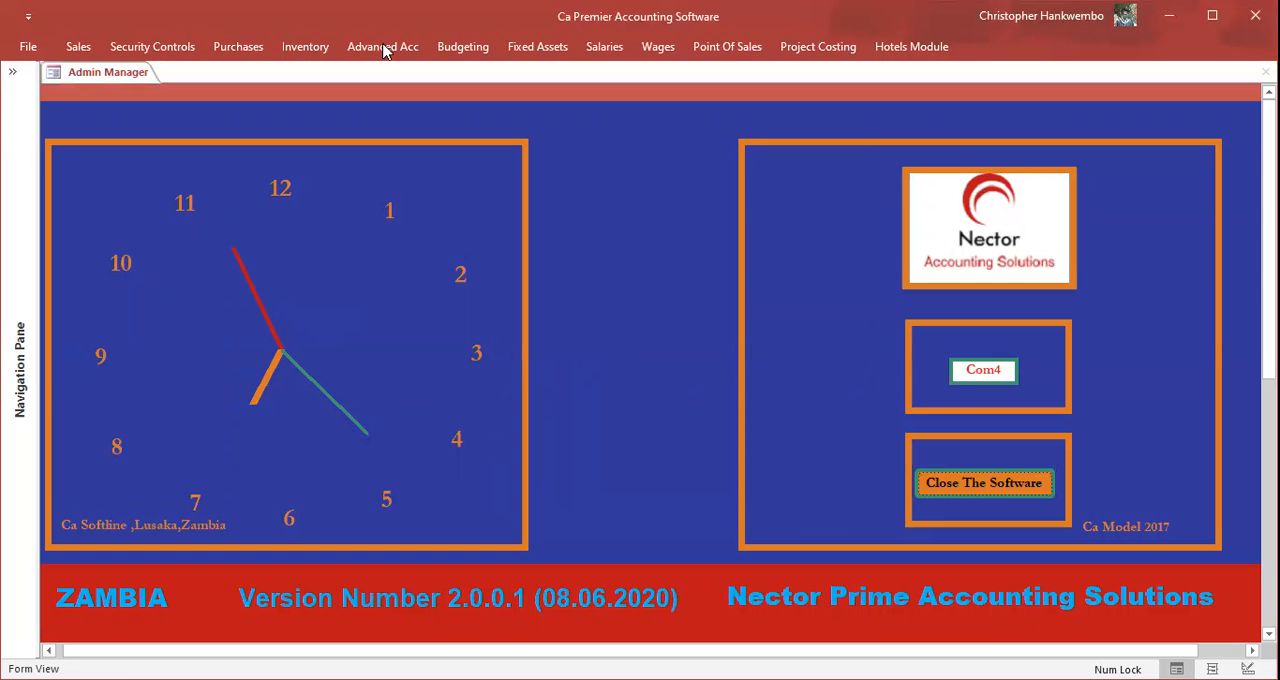
# Step: Start a new purchases record with document type Purchase Order and the first listed supplier
pyautogui.click(225, 47)
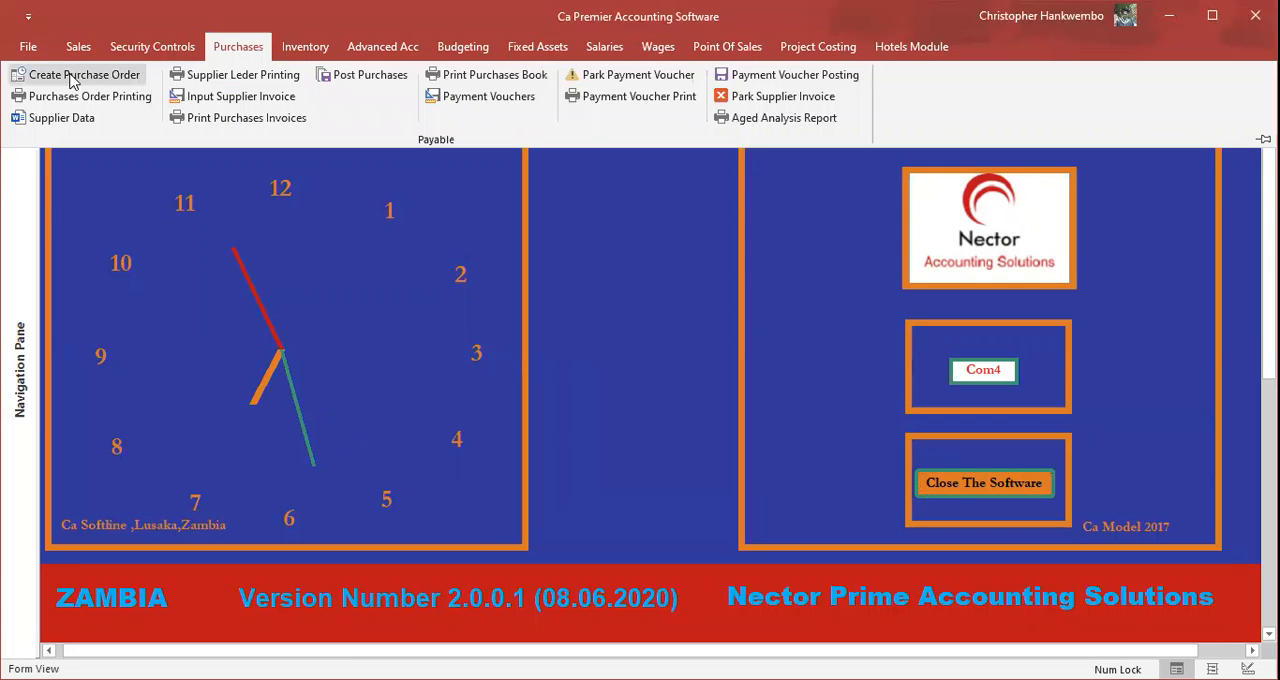
pyautogui.click(68, 74)
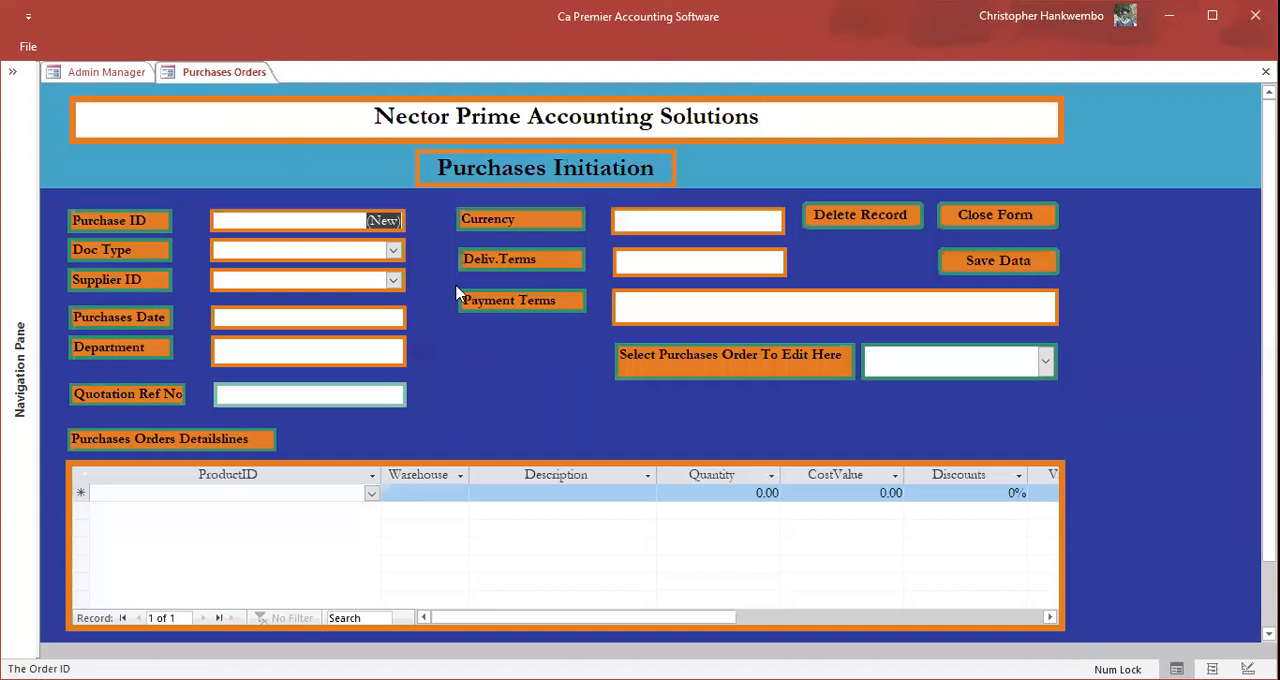
pyautogui.click(395, 252)
pyautogui.click(395, 252)
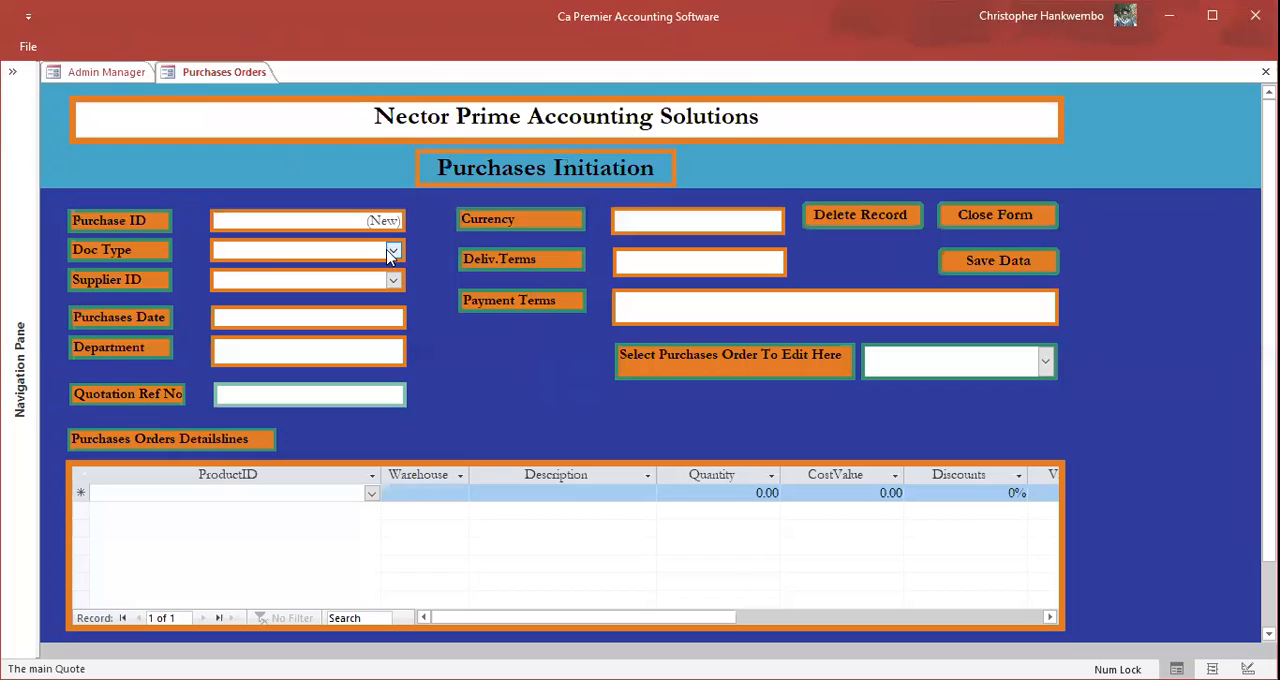
pyautogui.click(275, 272)
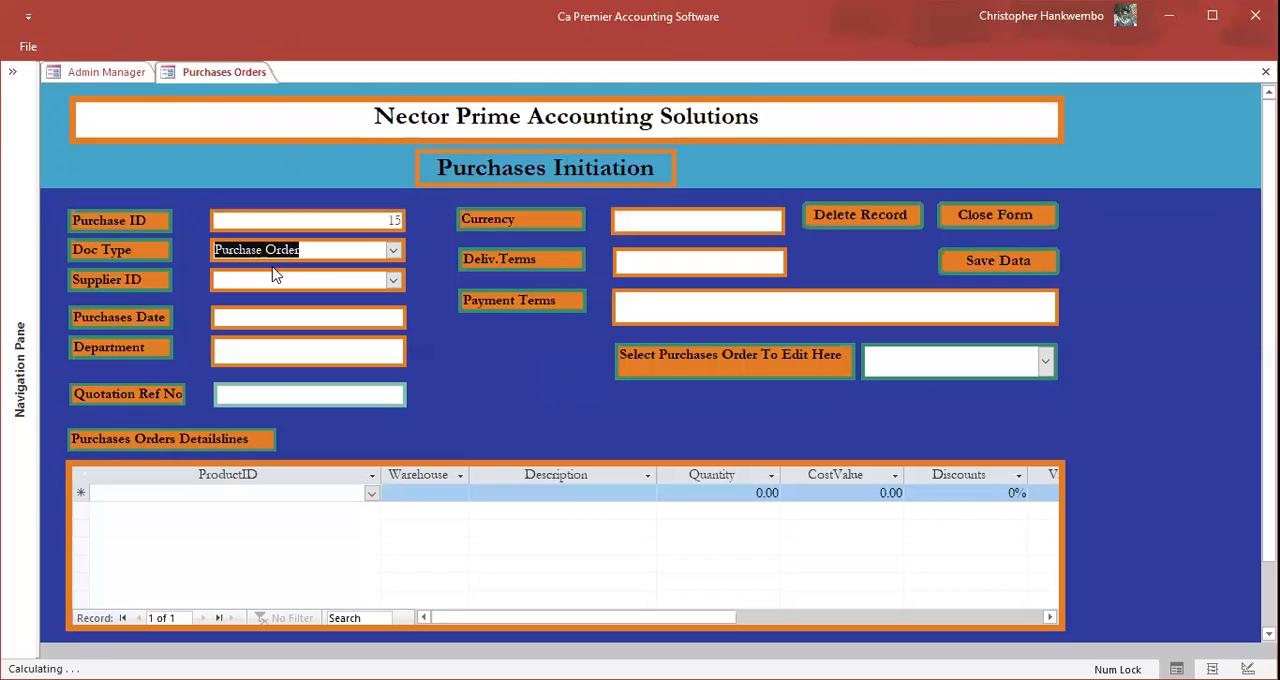
pyautogui.click(395, 280)
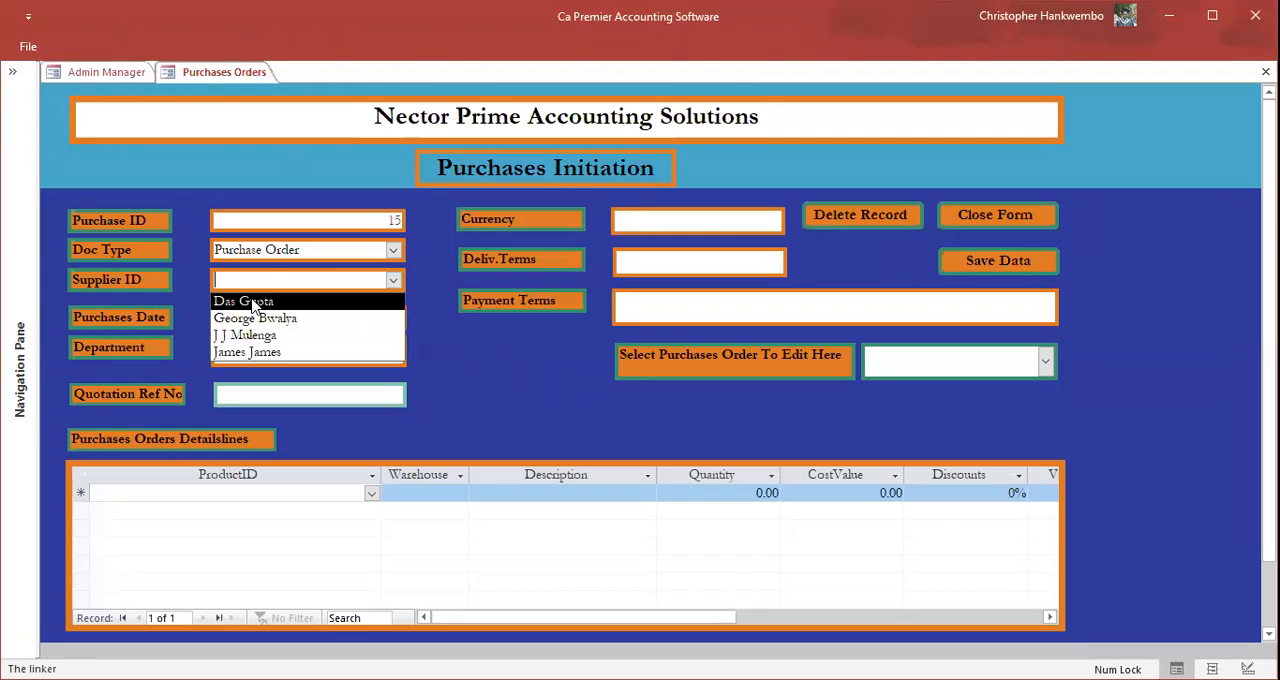
pyautogui.click(253, 303)
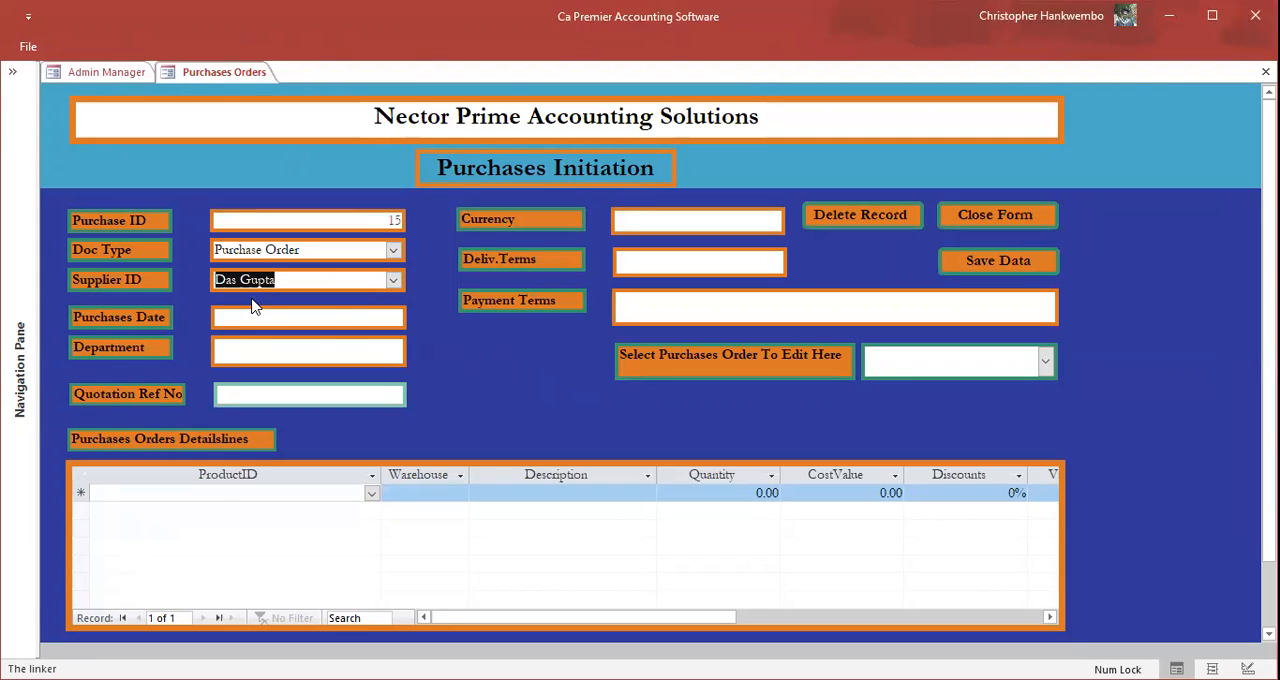
# Step: Set the purchases date to 05/01/2021 and the department to "Clinics"
pyautogui.click(285, 318)
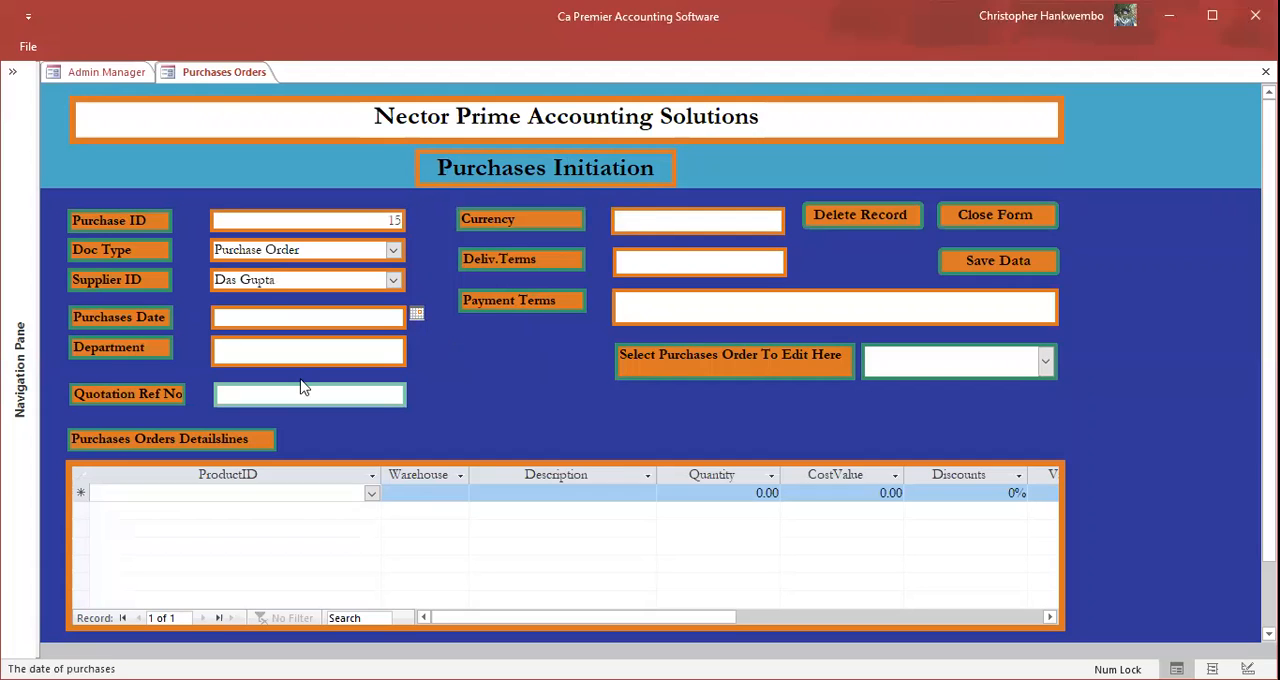
pyautogui.hotkey('ctrl', ';')
pyautogui.press('Tab')
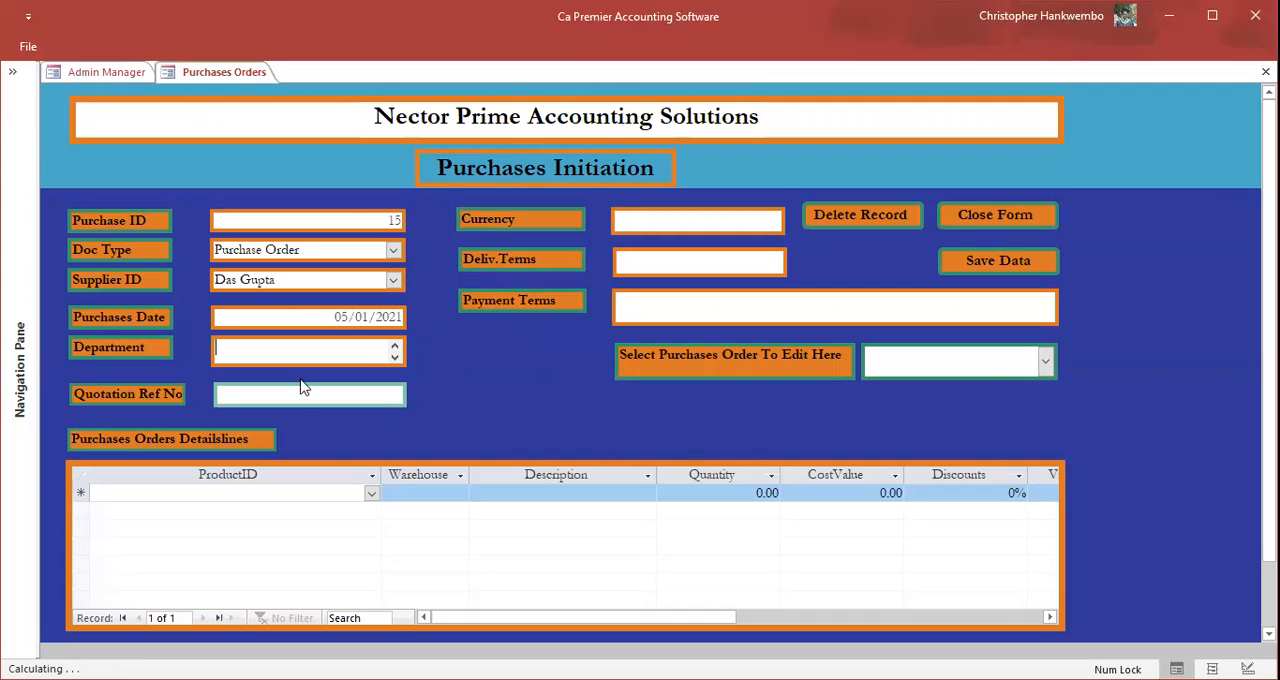
pyautogui.write('Clinics')
pyautogui.press('Tab')
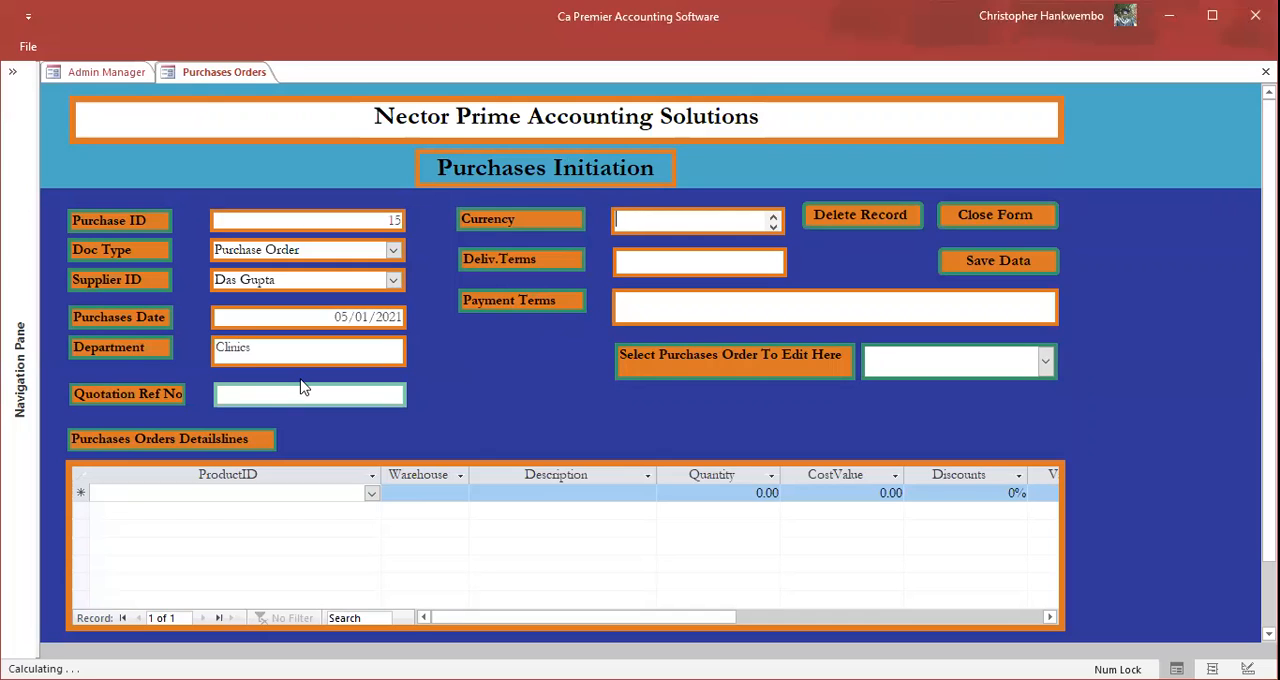
# Step: Set the order's currency to ZMW and its delivery terms to "Soon"
pyautogui.write('ZMW')
pyautogui.press('Tab')
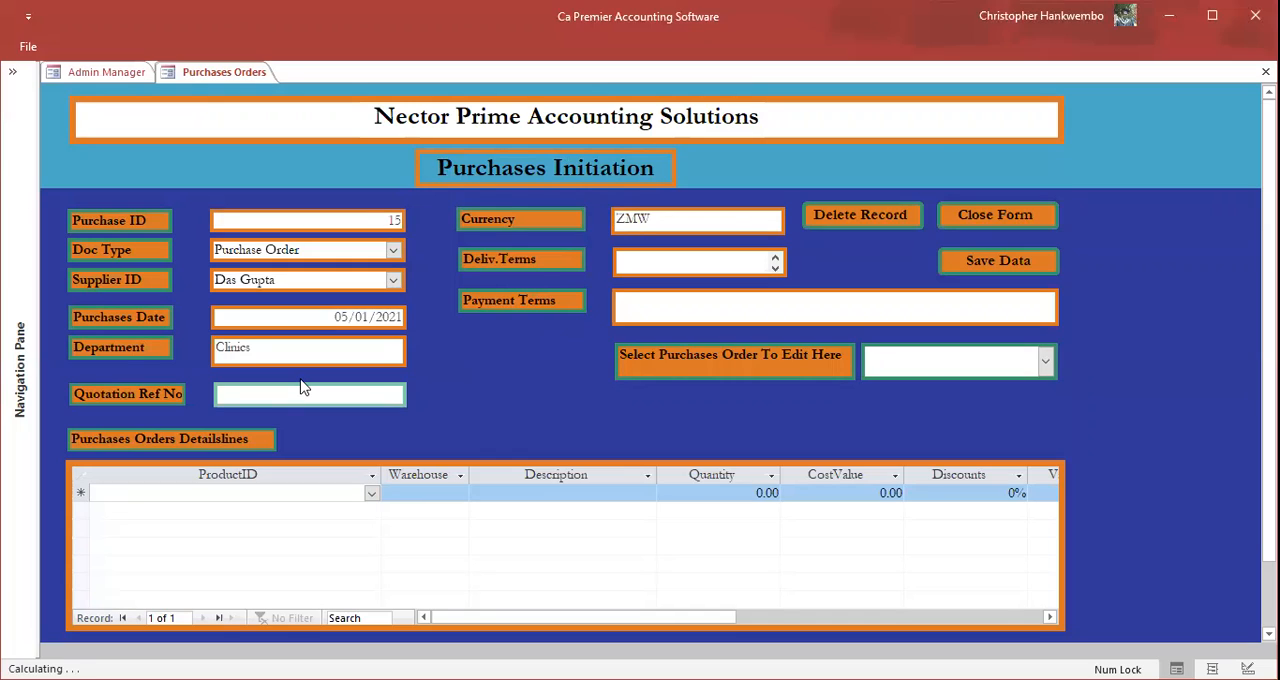
pyautogui.write('Soon')
# Step: Enter "30 Days Credit Period" as the payment terms of the purchase order
pyautogui.press('Tab')
pyautogui.write('30 D')
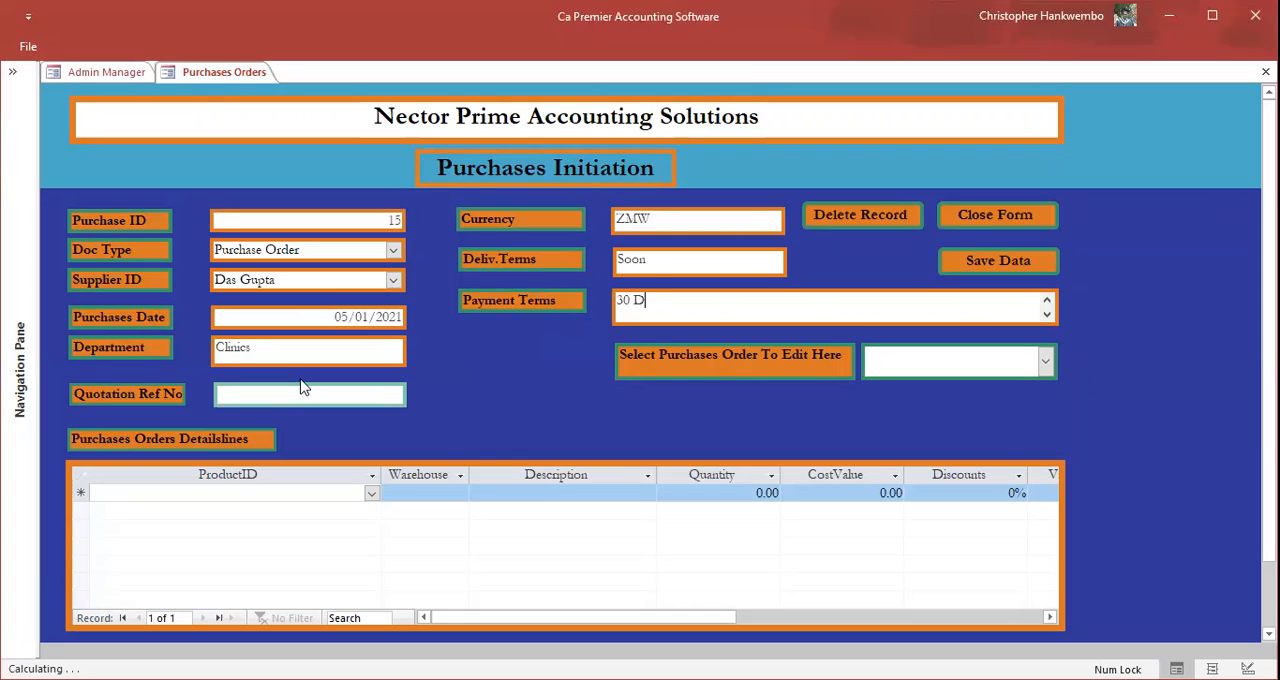
pyautogui.write('ays c')
pyautogui.press('BackSpace')
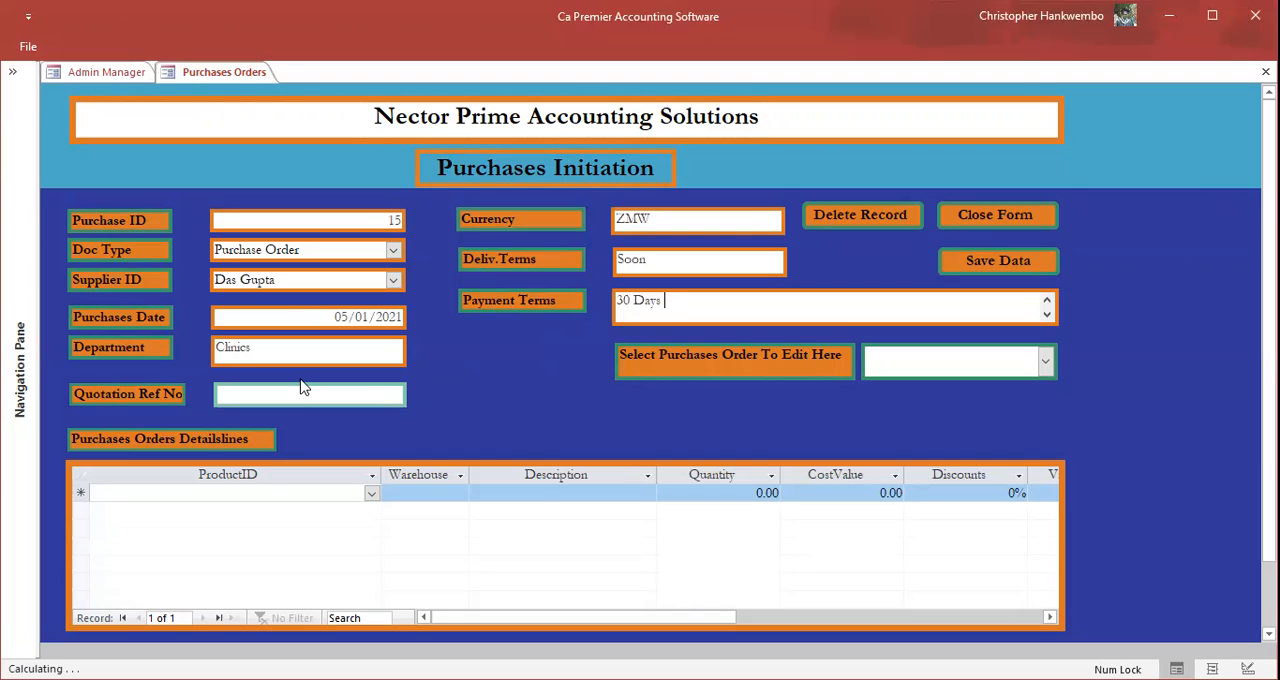
pyautogui.write('C')
pyautogui.write('reda')
pyautogui.write('t ')
pyautogui.write('P')
pyautogui.write('erioop')
pyautogui.write('ds')
pyautogui.press('BackSpace')
pyautogui.press('BackSpace')
pyautogui.press('BackSpace')
pyautogui.press('BackSpace')
pyautogui.write('d')
# Step: Enter 478569 as the quotation reference number
pyautogui.click(313, 398)
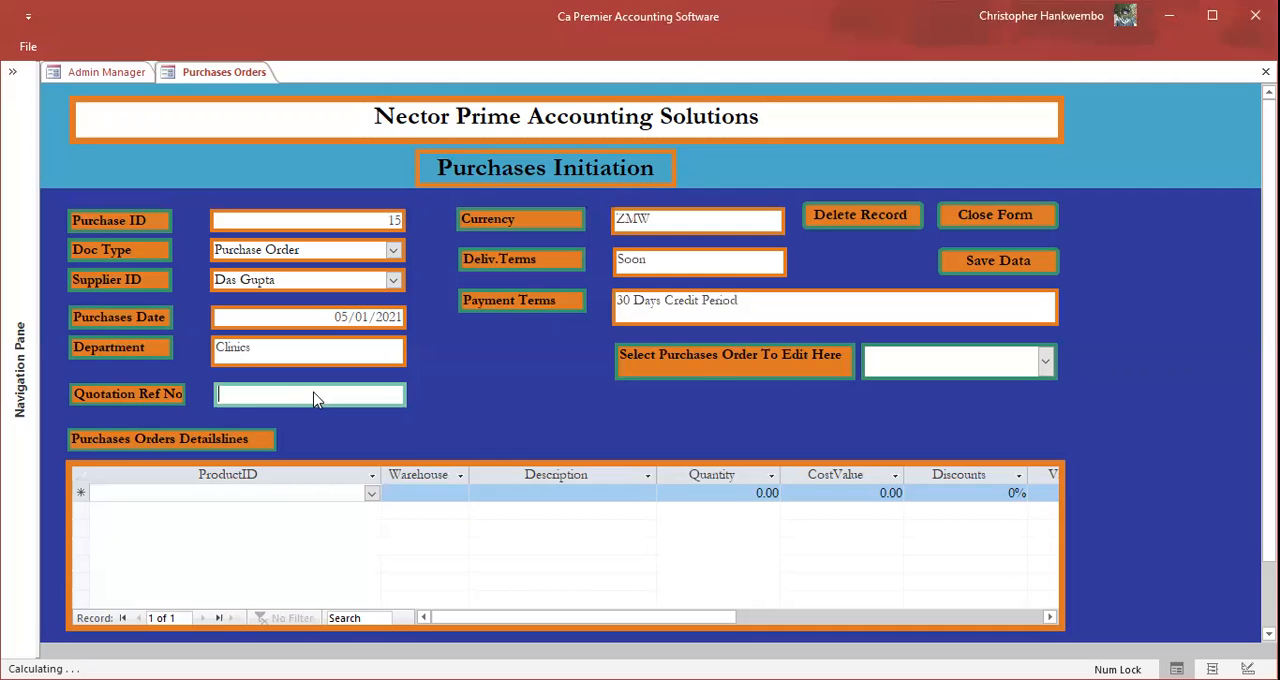
pyautogui.write('478569')
pyautogui.press('Tab')
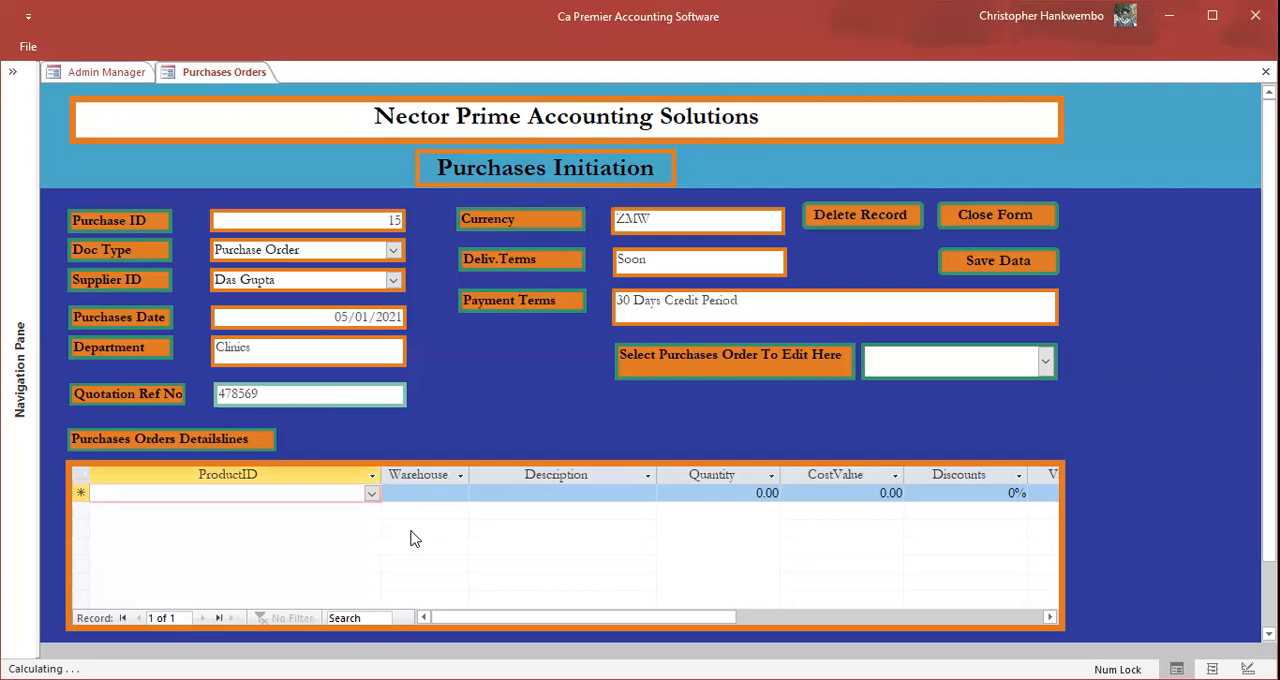
# Step: Choose Panadols Packets as the product on the first order detail line and save the purchase order
pyautogui.click(371, 495)
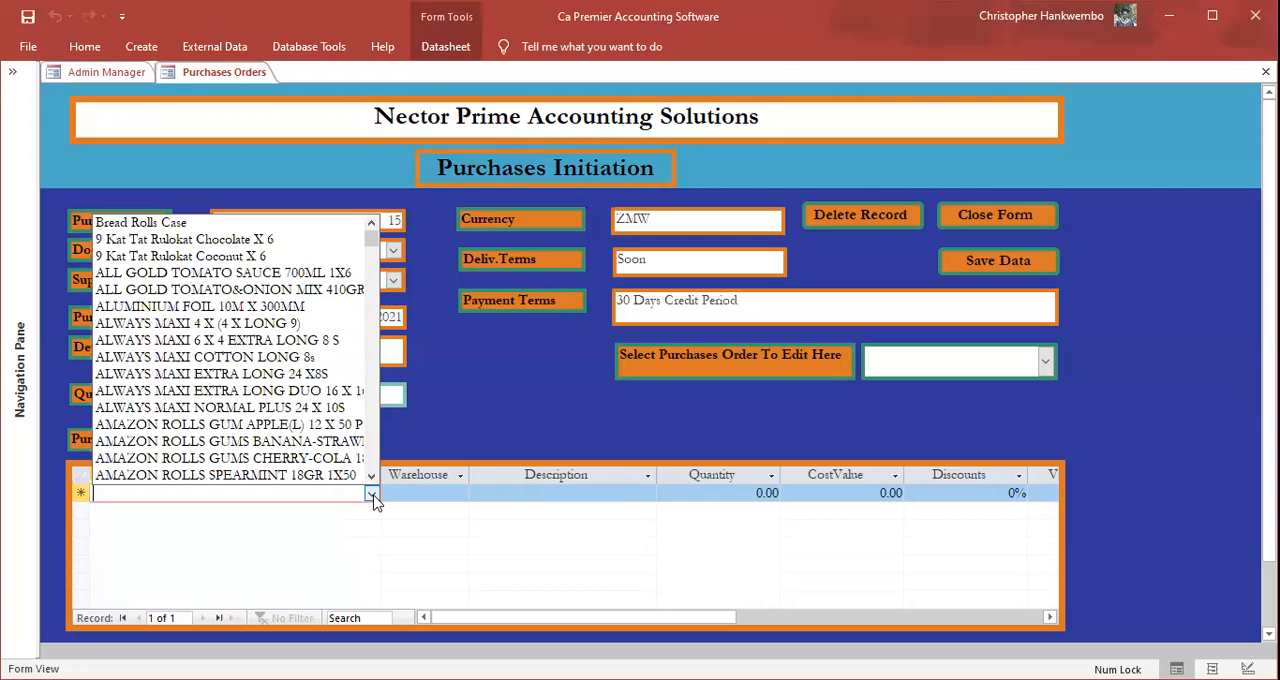
pyautogui.write('p')
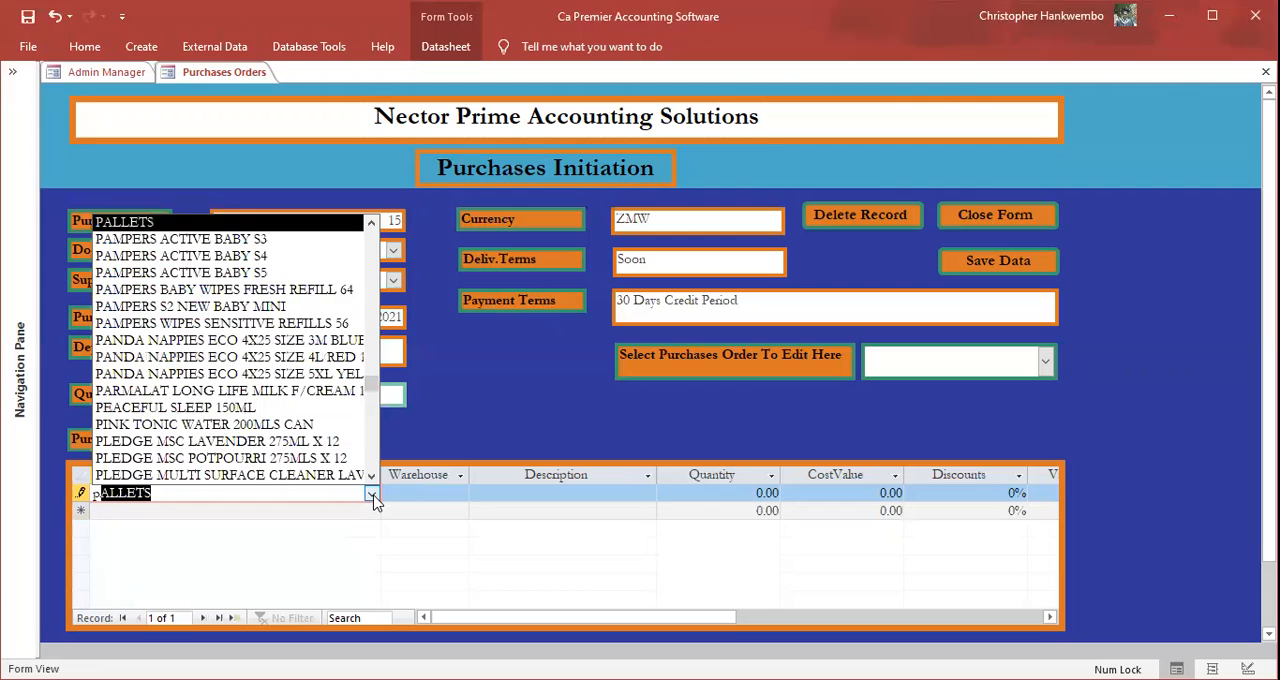
pyautogui.write('an')
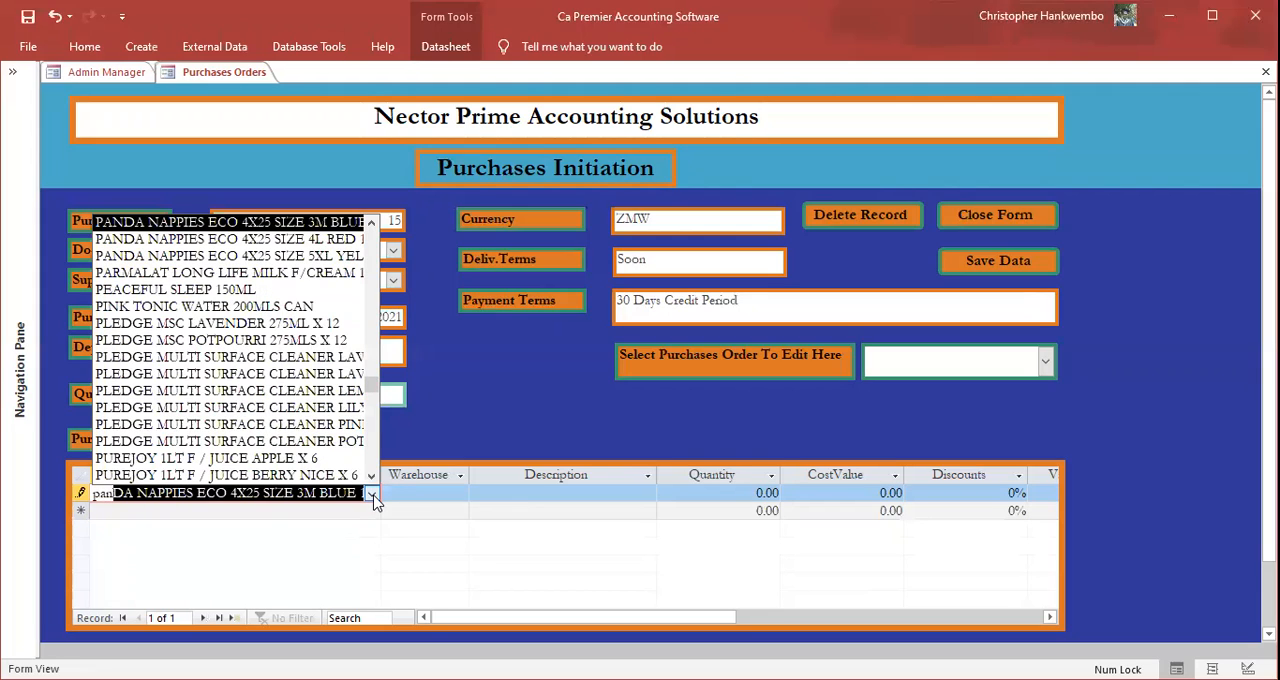
pyautogui.press('capslock')
pyautogui.press('BackSpace')
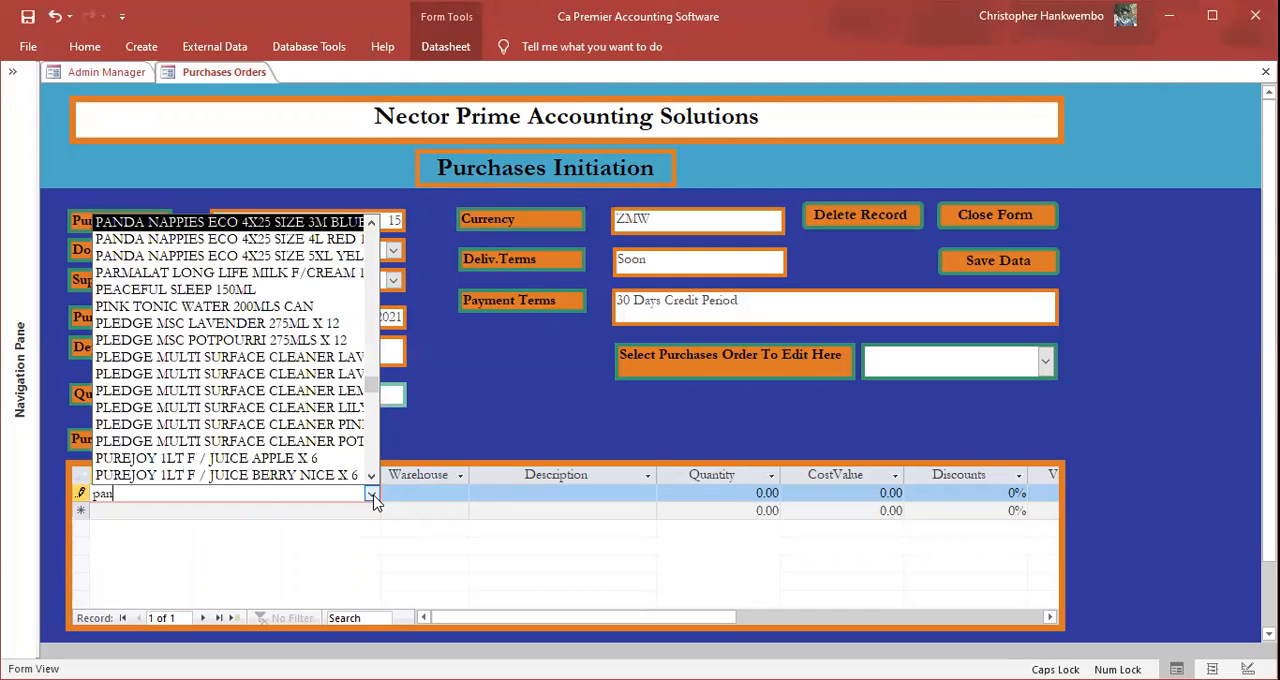
pyautogui.press('capslock')
pyautogui.write('adols Packets')
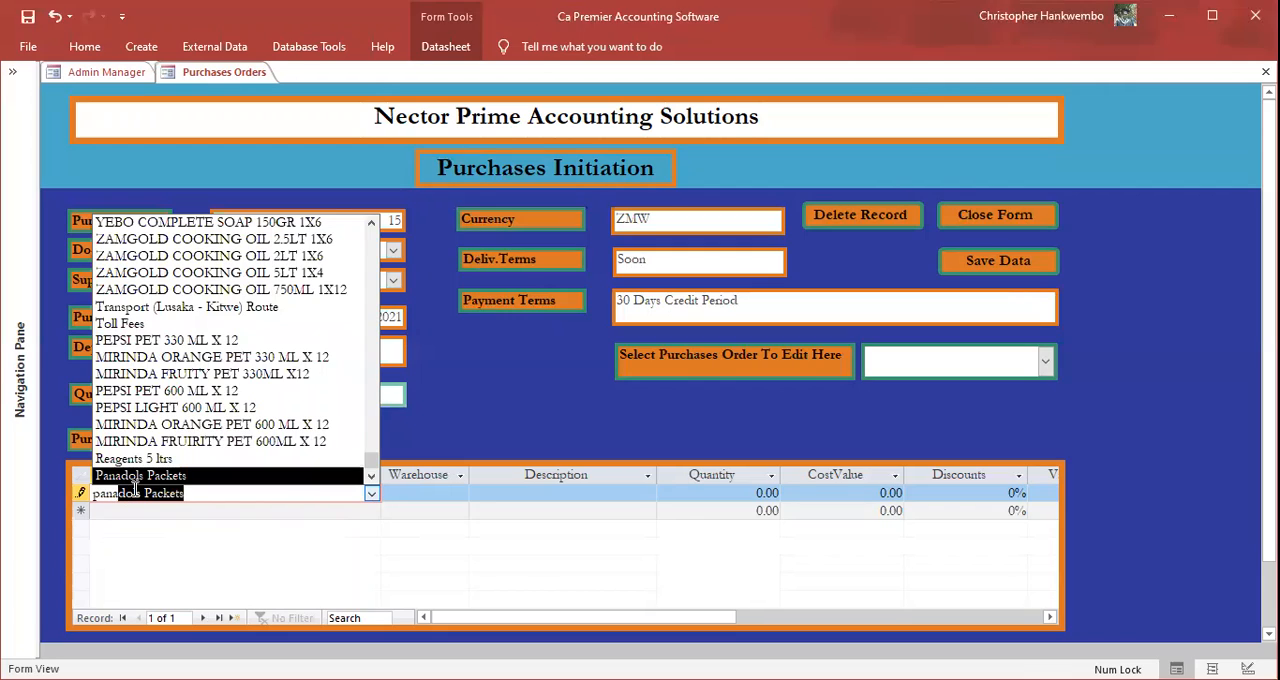
pyautogui.click(998, 260)
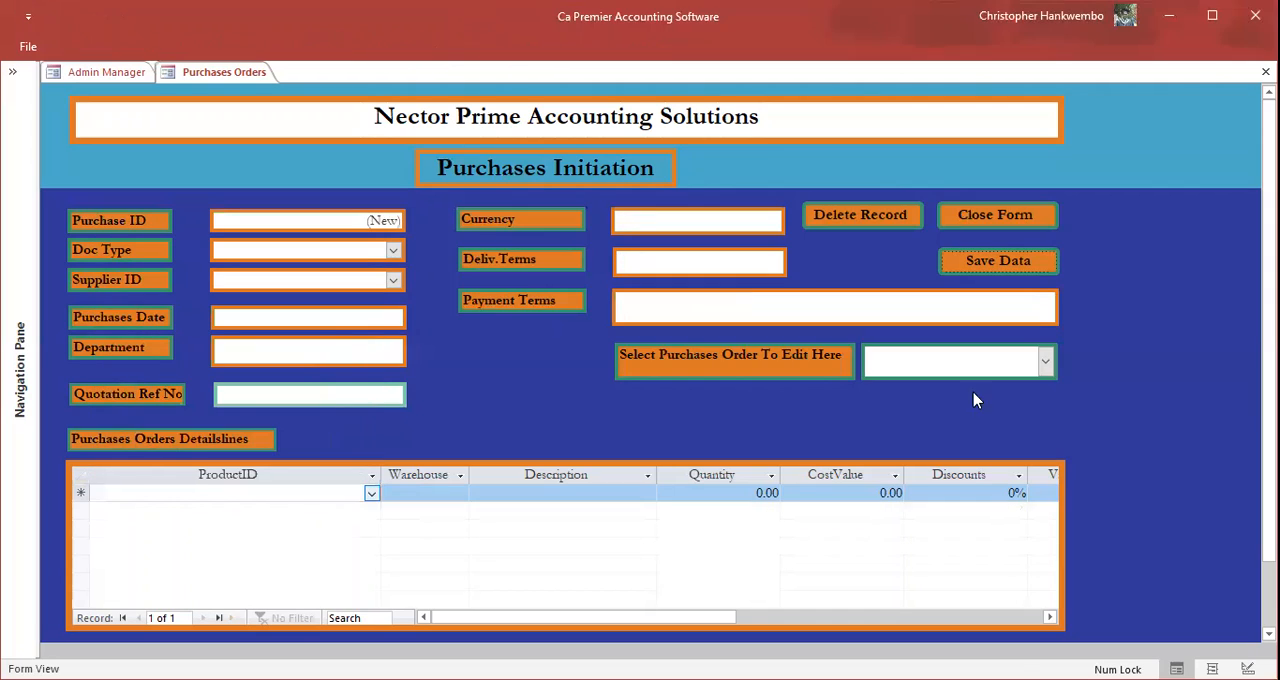
# Step: Reopen the purchase order dated 05/01/2021 for editing and set the Panadols Packets line's quantity to 1,000
pyautogui.click(1043, 365)
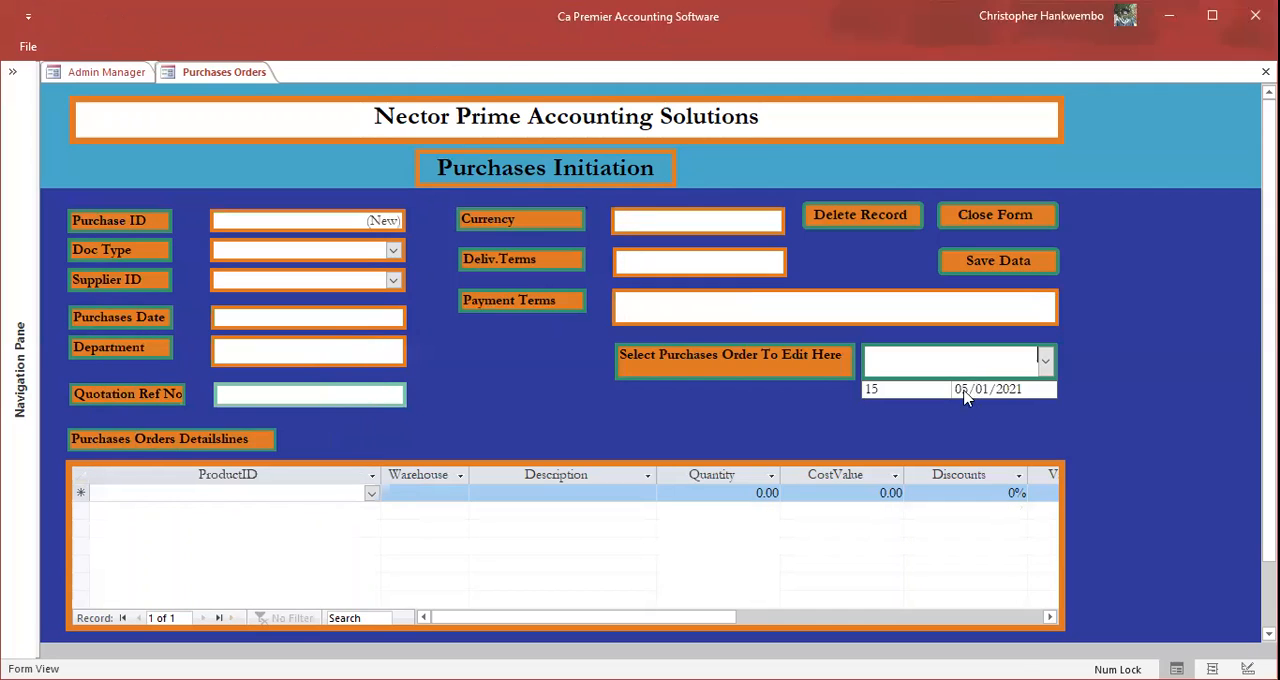
pyautogui.click(965, 390)
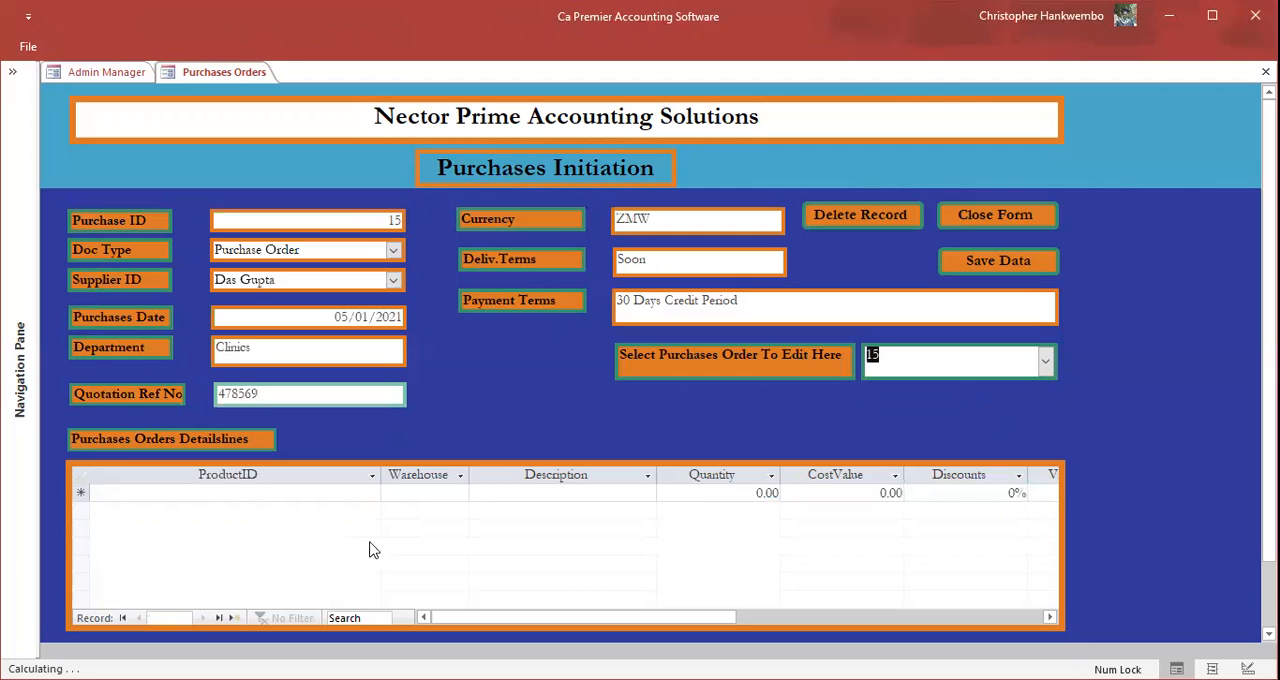
pyautogui.click(583, 494)
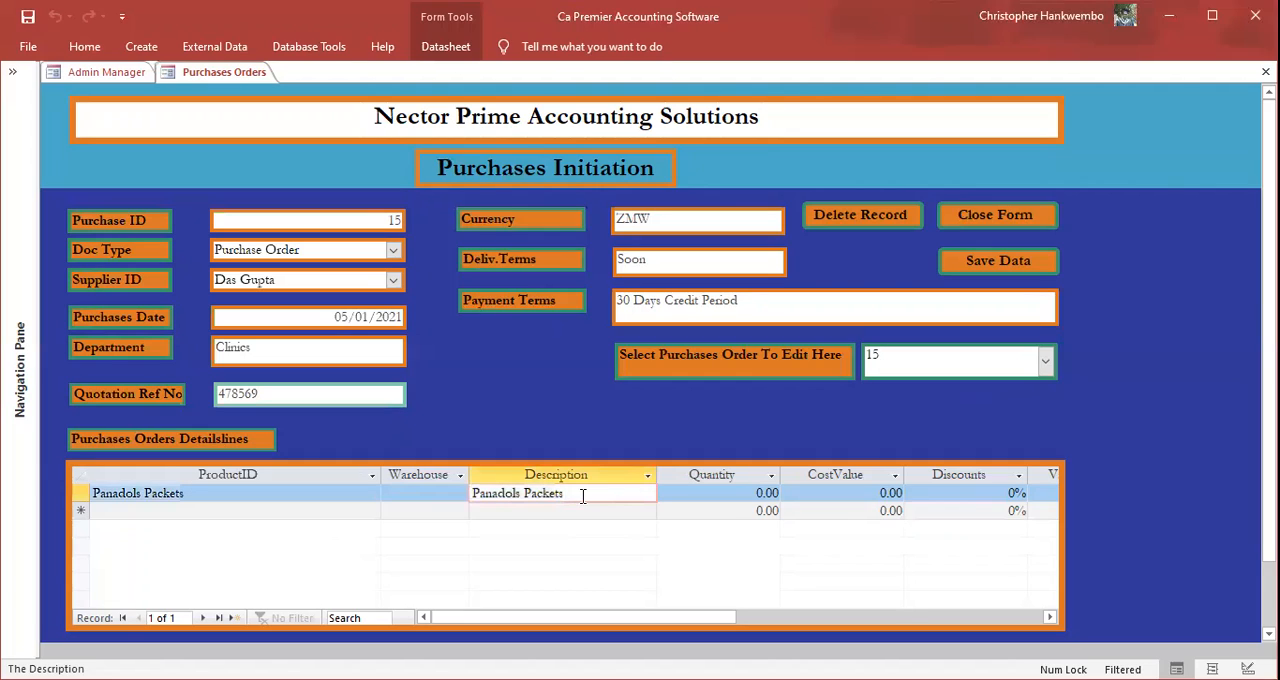
pyautogui.press('Tab')
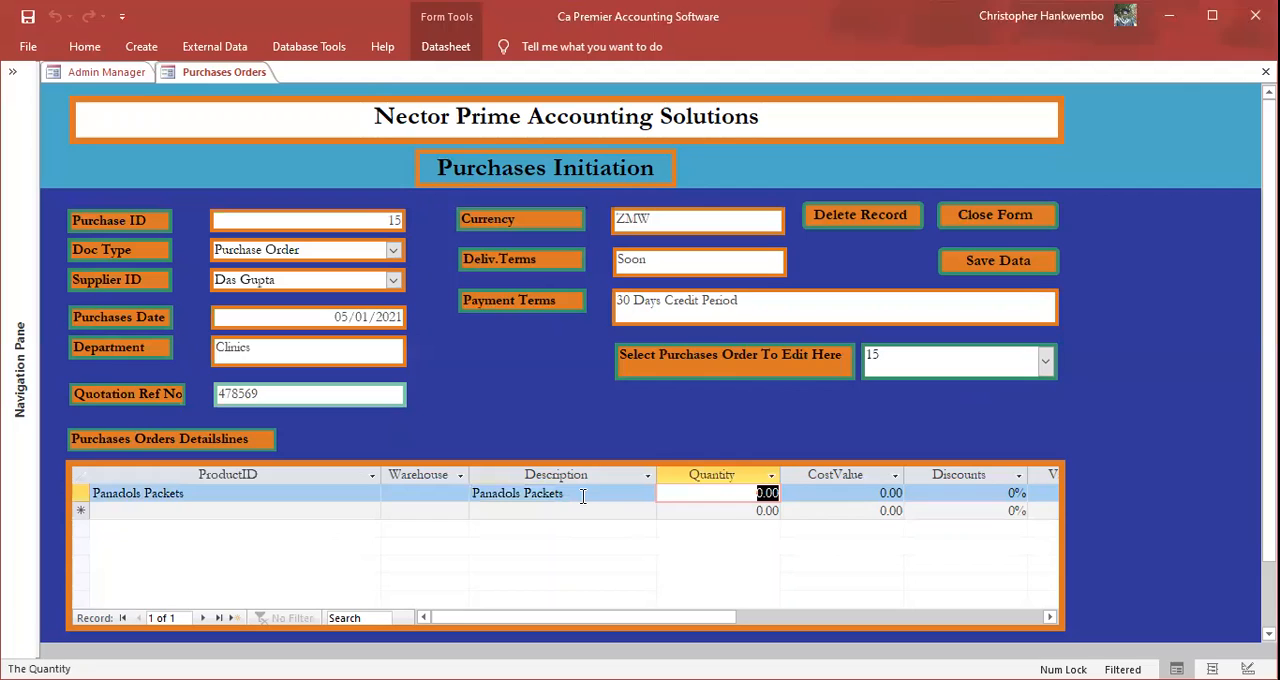
pyautogui.write('1,00')
pyautogui.write('0')
pyautogui.press('Tab')
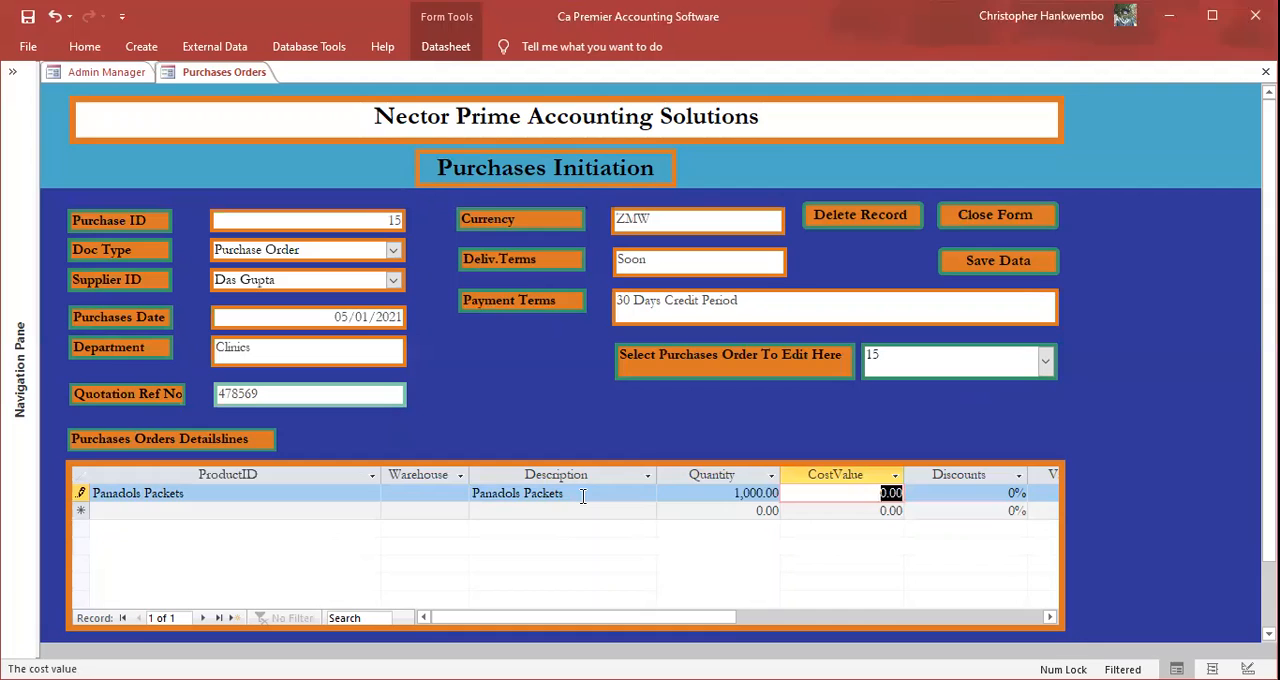
# Step: Set the Panadols Packets line's cost value to 5, commit the line and close the purchase order form
pyautogui.write('5')
pyautogui.press('Tab')
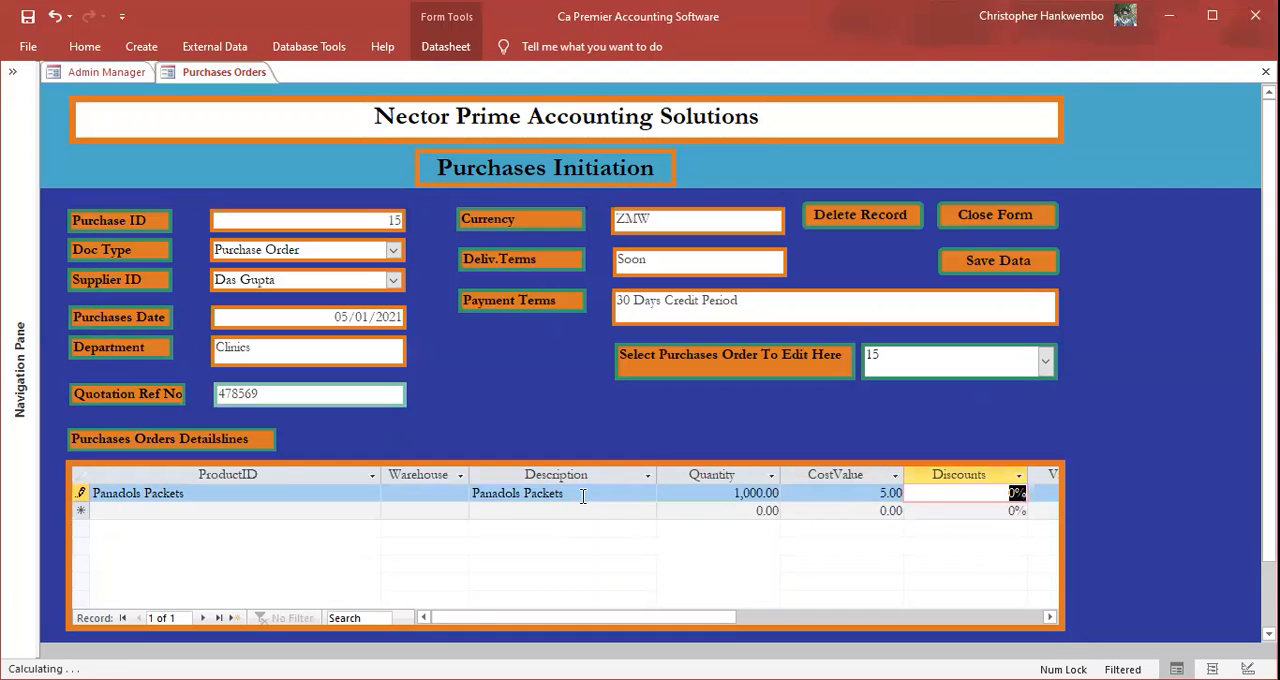
pyautogui.press('Tab')
pyautogui.press('Tab')
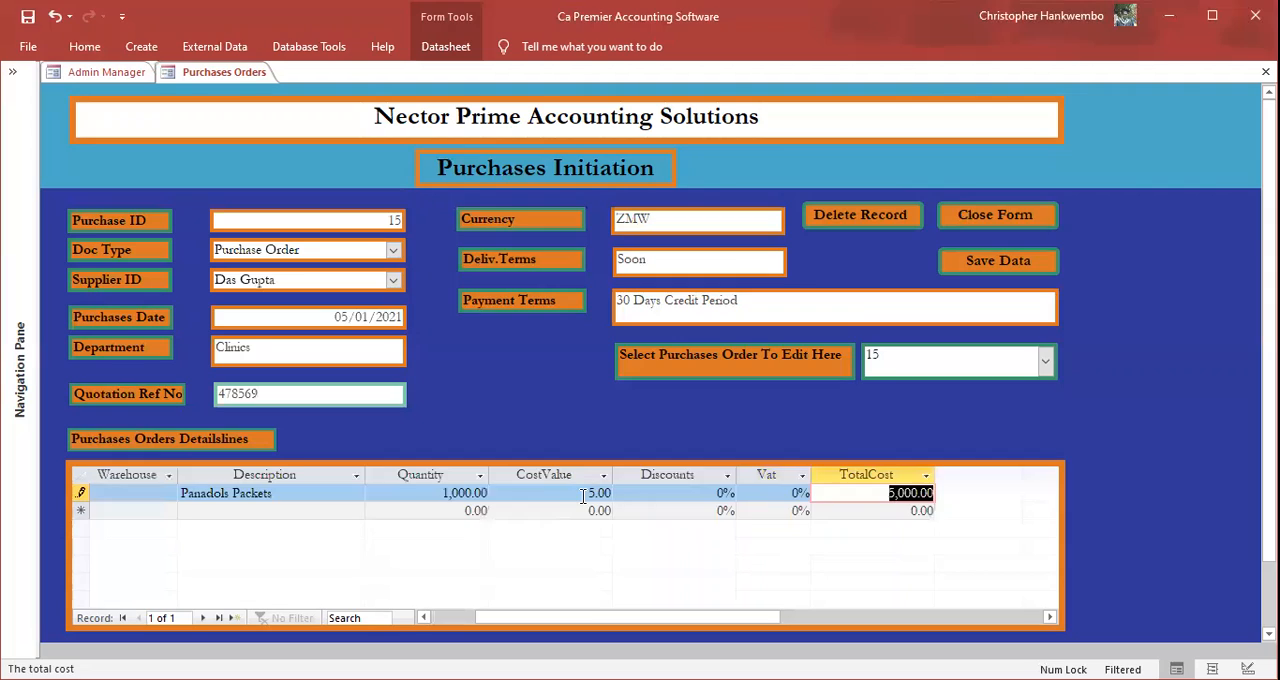
pyautogui.press('Tab')
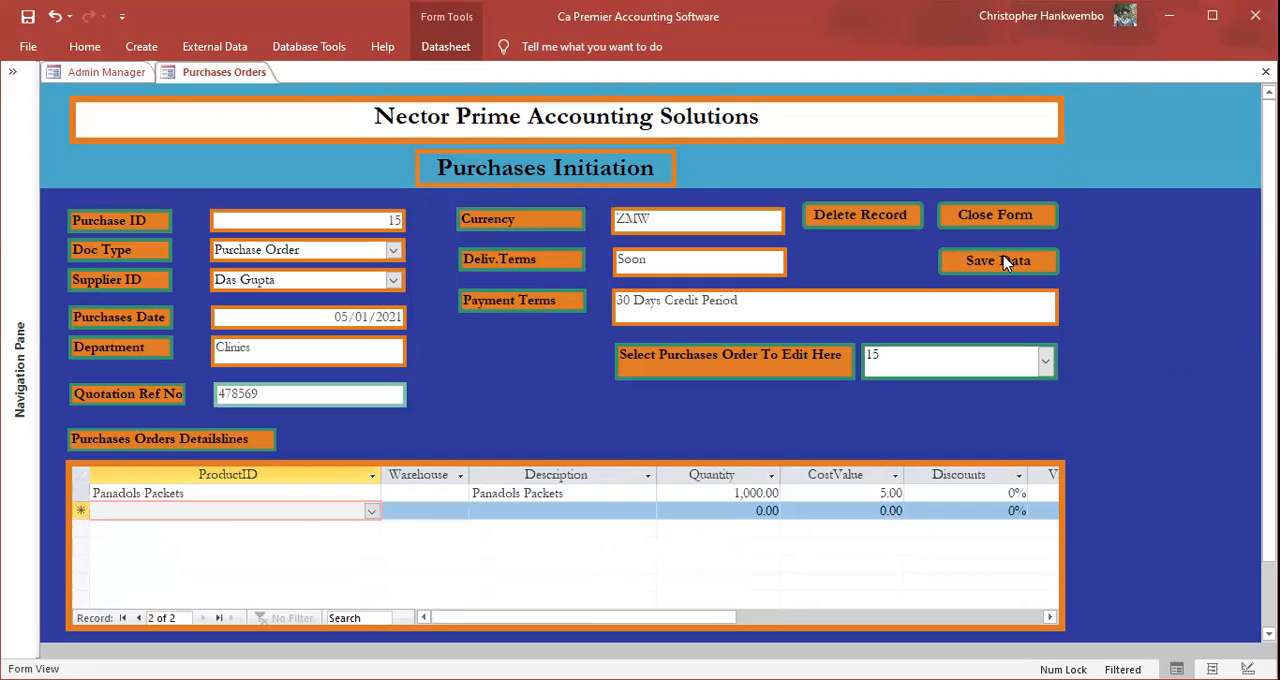
pyautogui.click(975, 216)
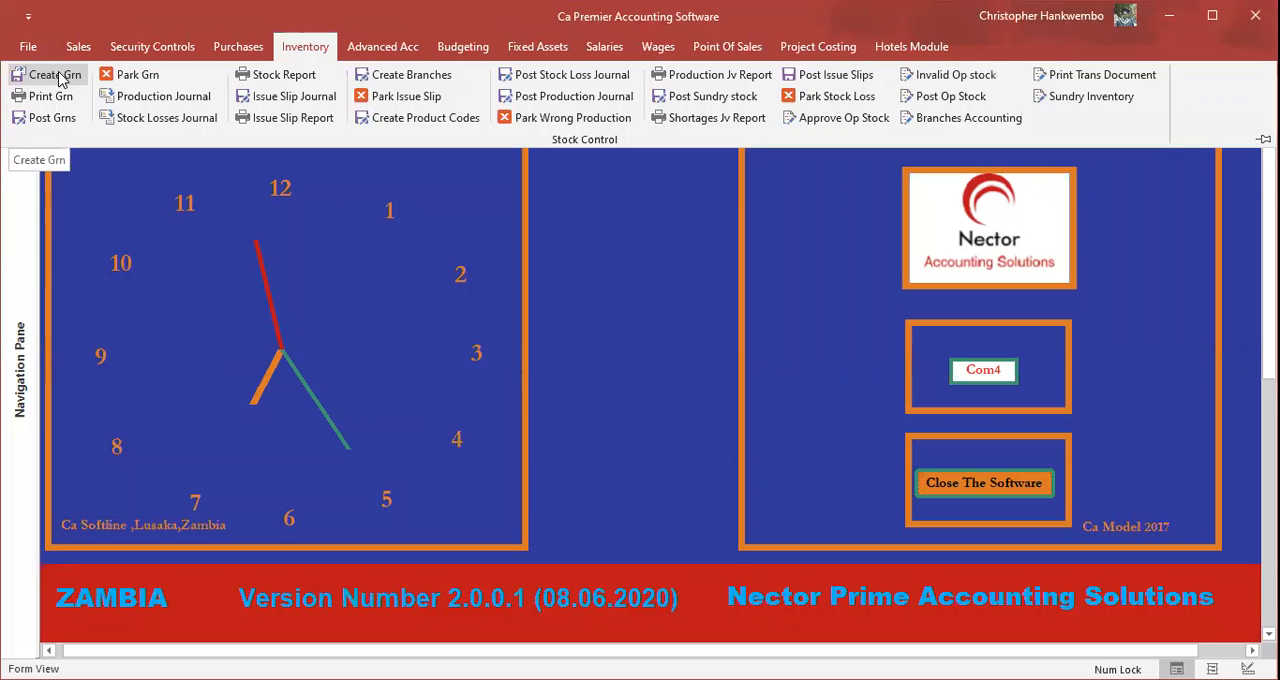
# Step: Create a goods received note dated 05/01/2021 and link it to the Panadols Packets purchase order
pyautogui.click(62, 78)
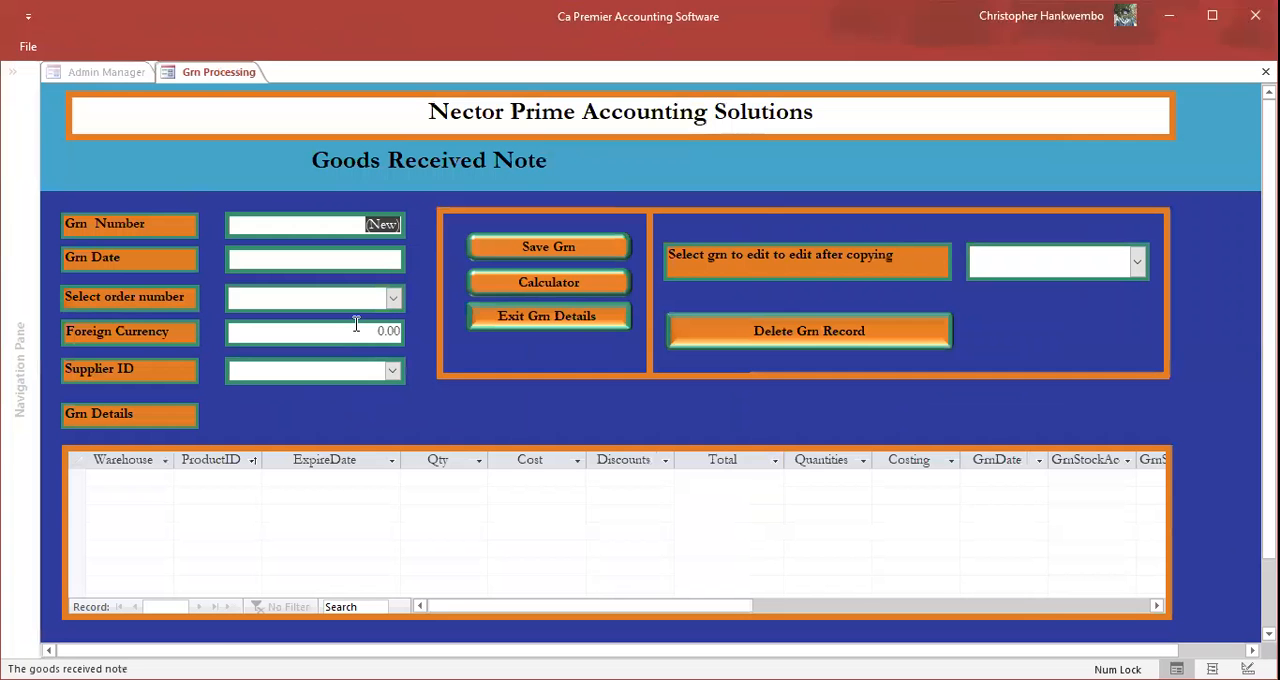
pyautogui.press('Tab')
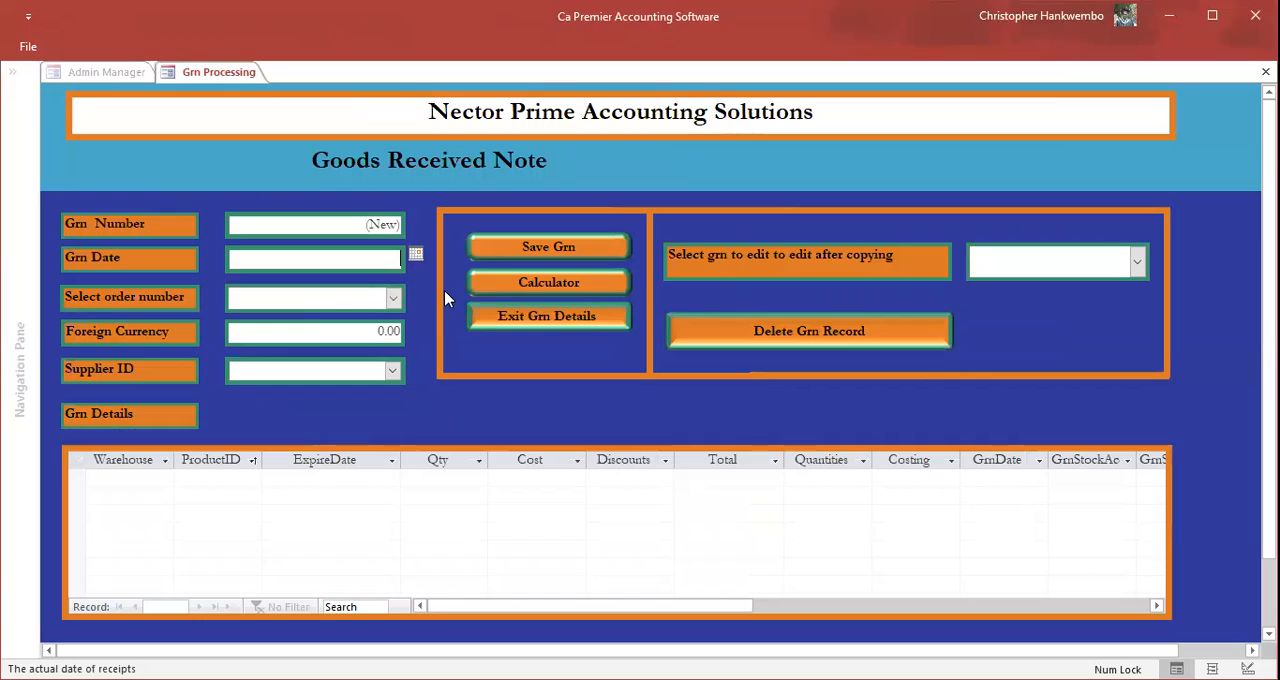
pyautogui.hotkey('ctrl', ';')
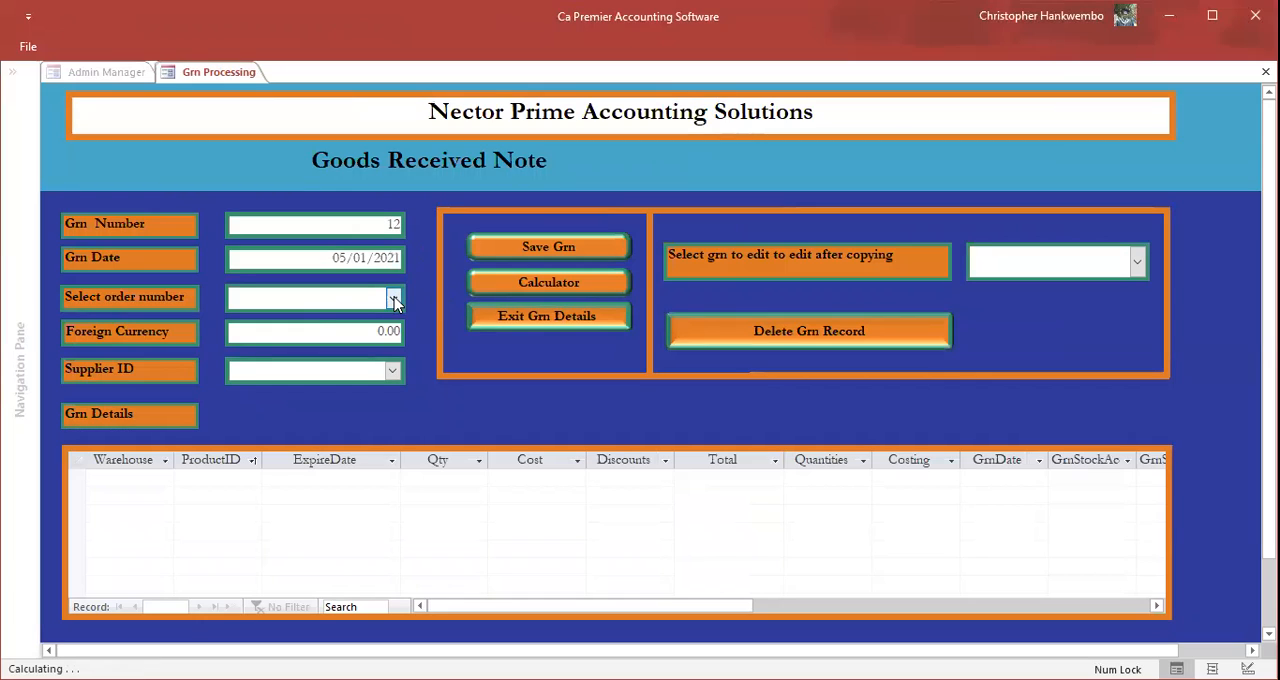
pyautogui.click(394, 299)
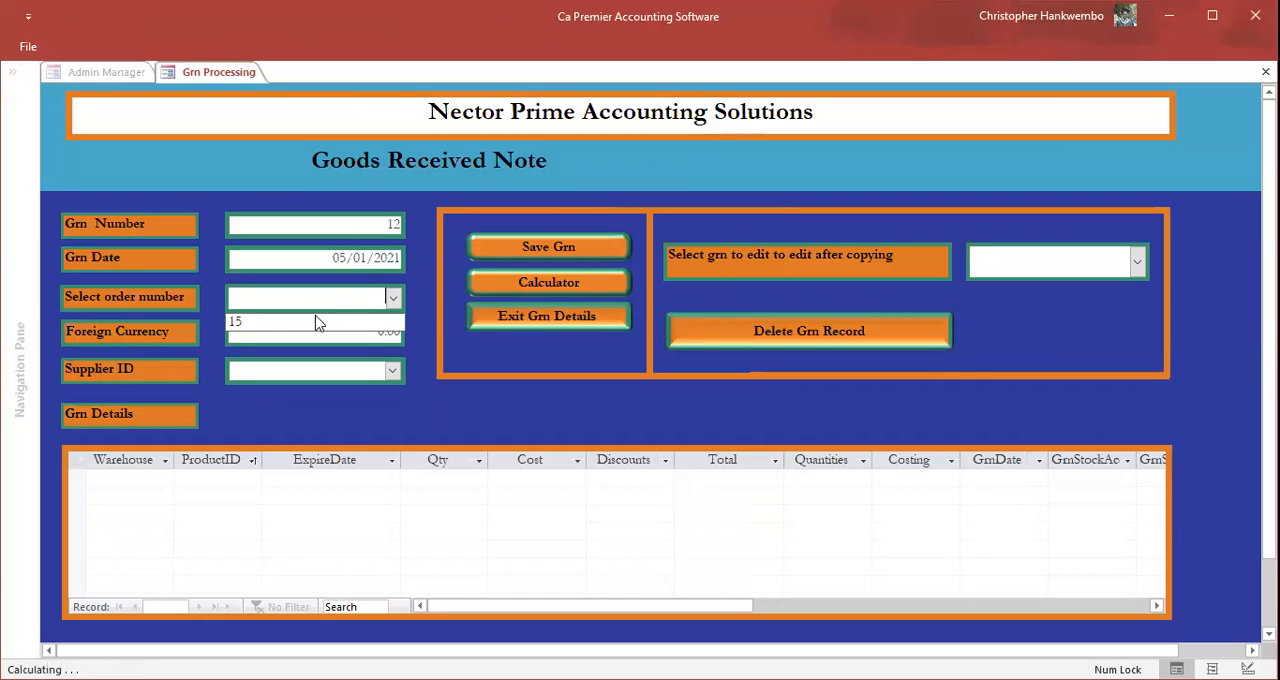
pyautogui.click(258, 323)
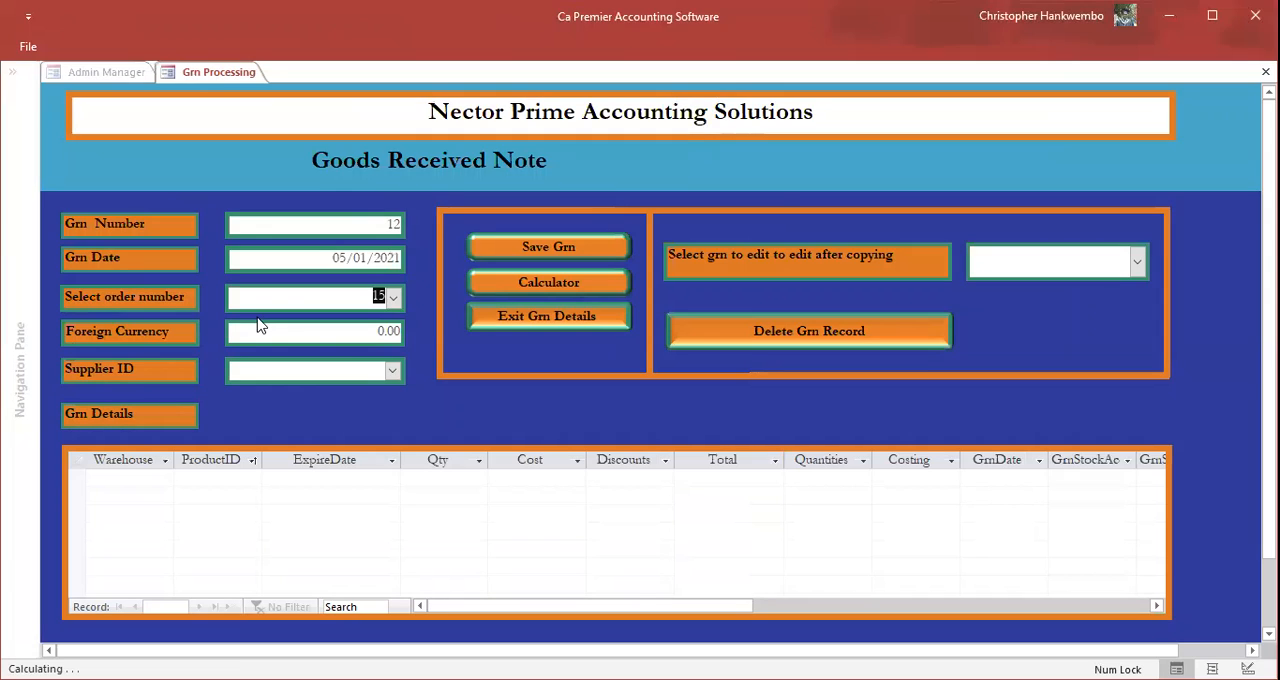
# Step: Set the goods received note's foreign currency value to 1 and choose the purchase order's supplier
pyautogui.press('Tab')
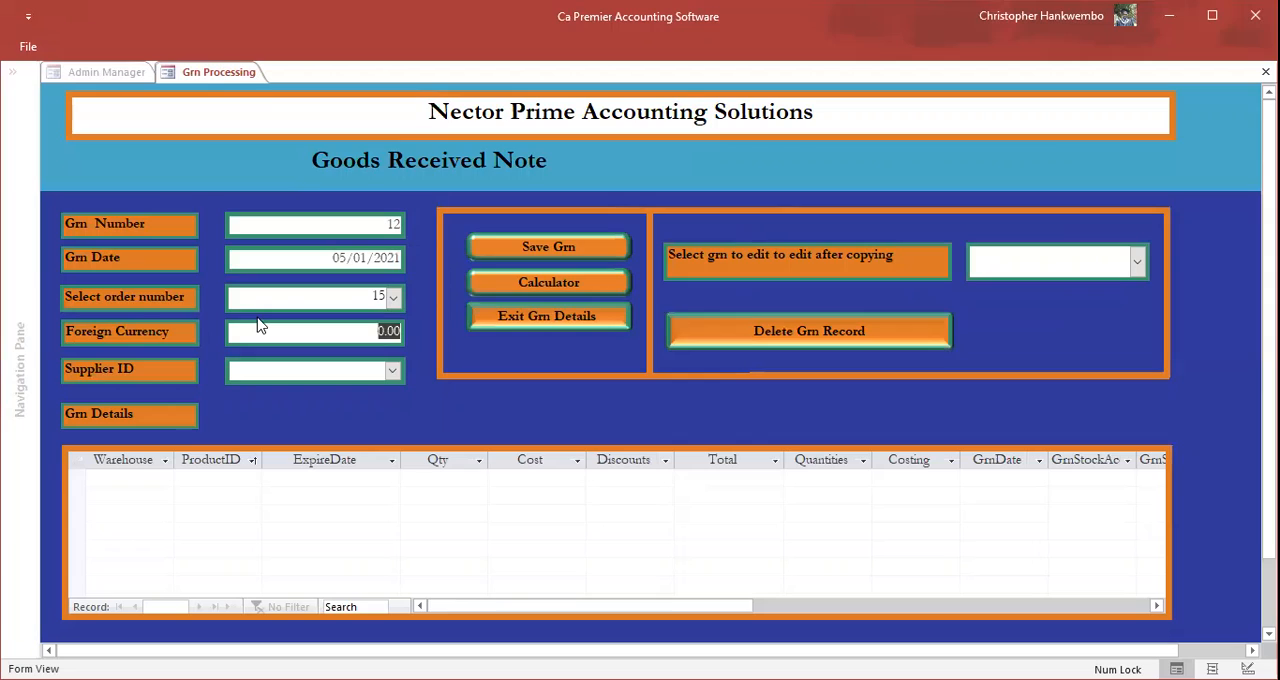
pyautogui.write('1')
pyautogui.press('Tab')
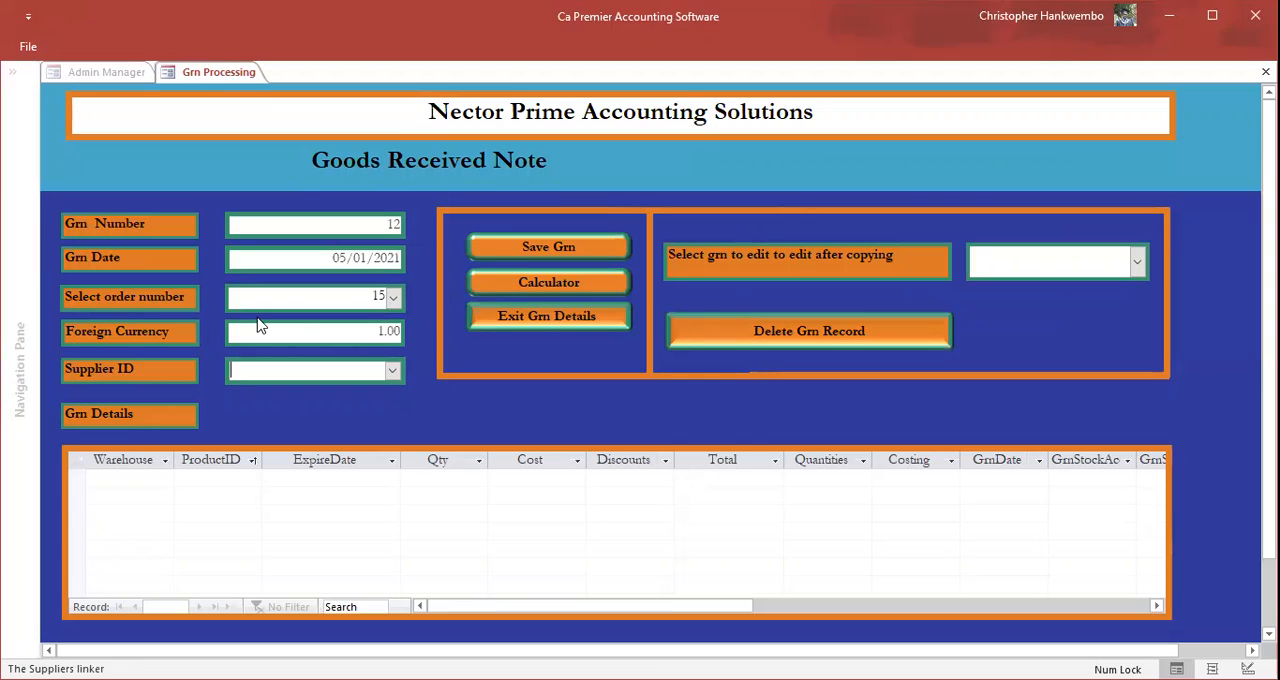
pyautogui.click(388, 371)
pyautogui.click(391, 373)
pyautogui.click(288, 392)
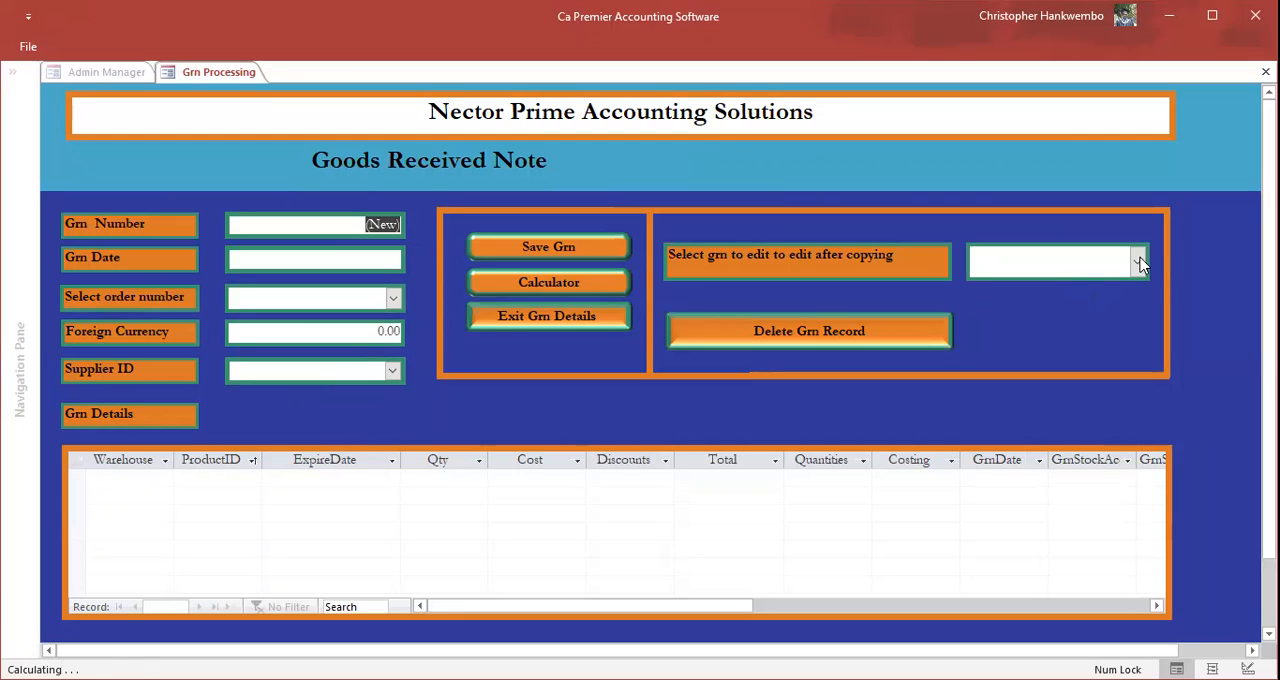
# Step: Open the copied goods received note for editing and set the Panadols Packets expiry date to 31/10/2021
pyautogui.click(1064, 292)
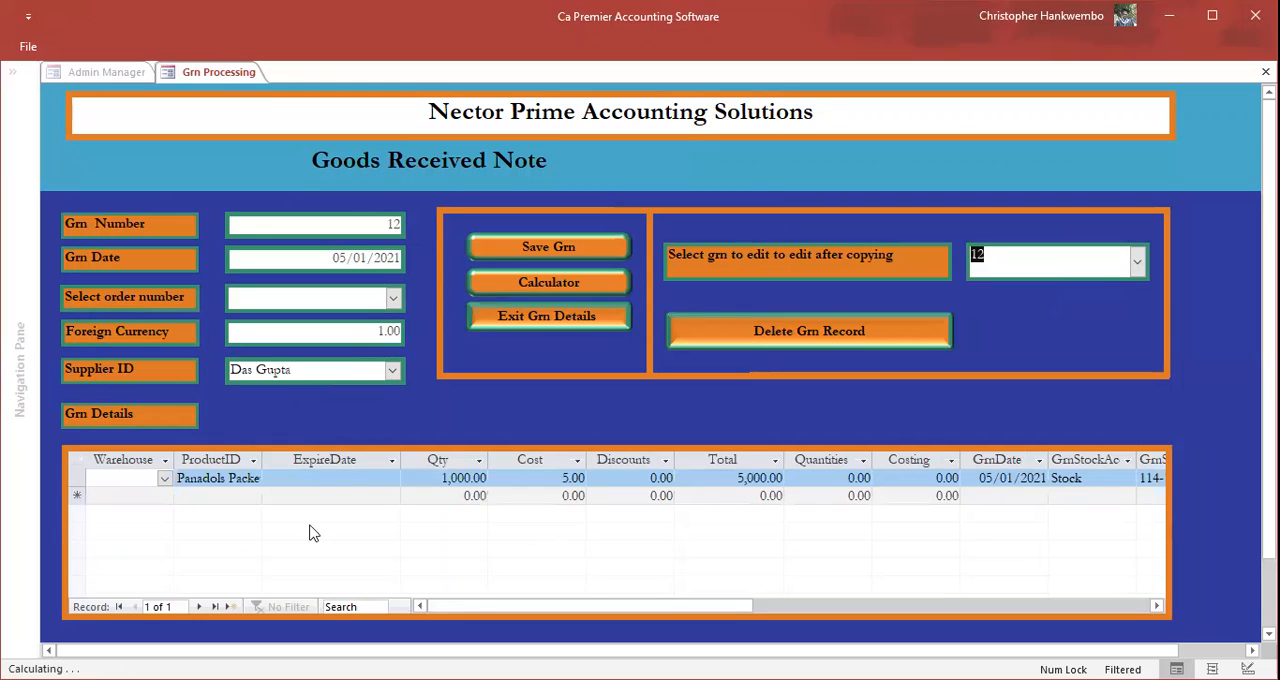
pyautogui.click(392, 480)
pyautogui.click(410, 479)
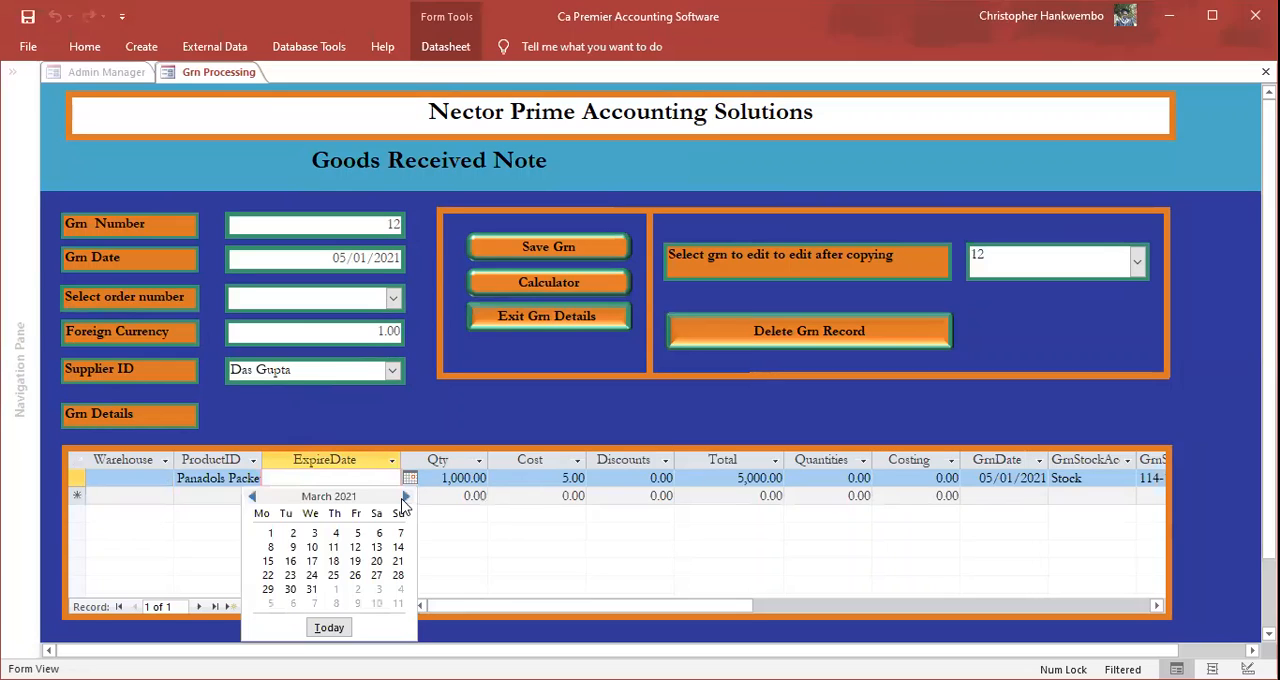
pyautogui.click(403, 499)
pyautogui.click(403, 499)
pyautogui.click(403, 499)
pyautogui.click(403, 499)
pyautogui.click(403, 499)
pyautogui.click(403, 499)
pyautogui.click(403, 499)
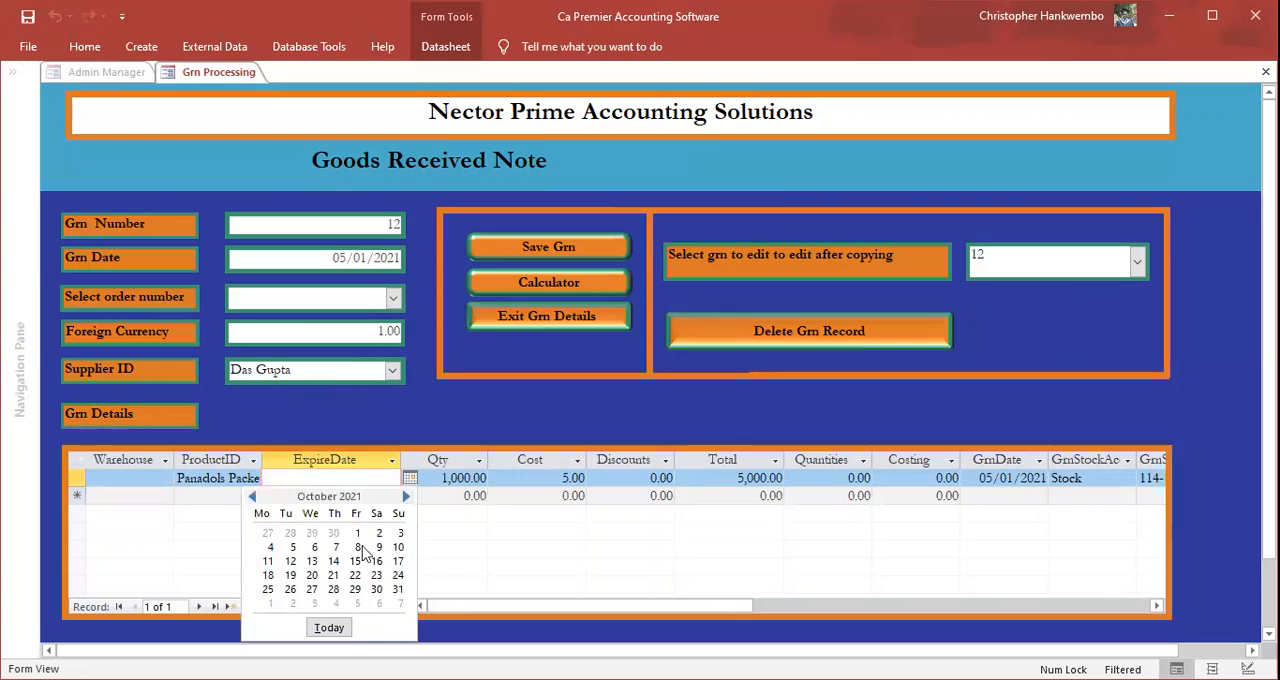
pyautogui.click(398, 589)
pyautogui.press('Tab')
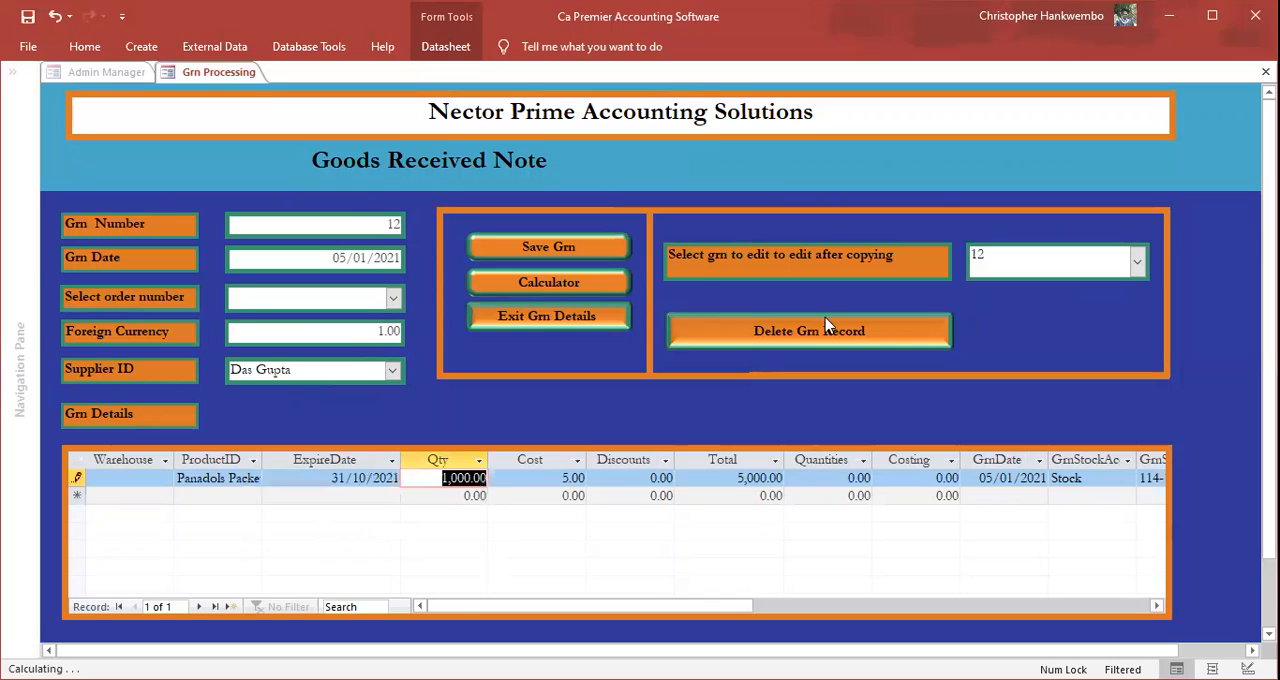
# Step: Try to save the goods received note without a warehouse, dismiss the message and leave the note
pyautogui.click(557, 250)
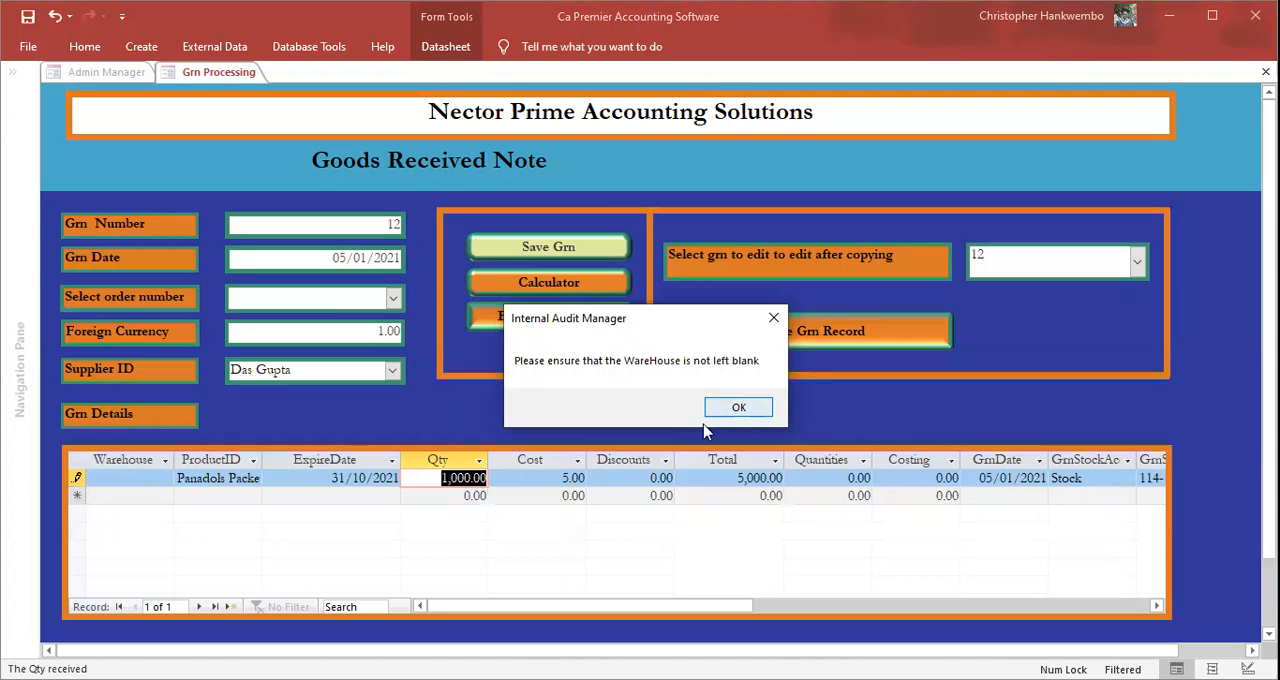
pyautogui.press('Return')
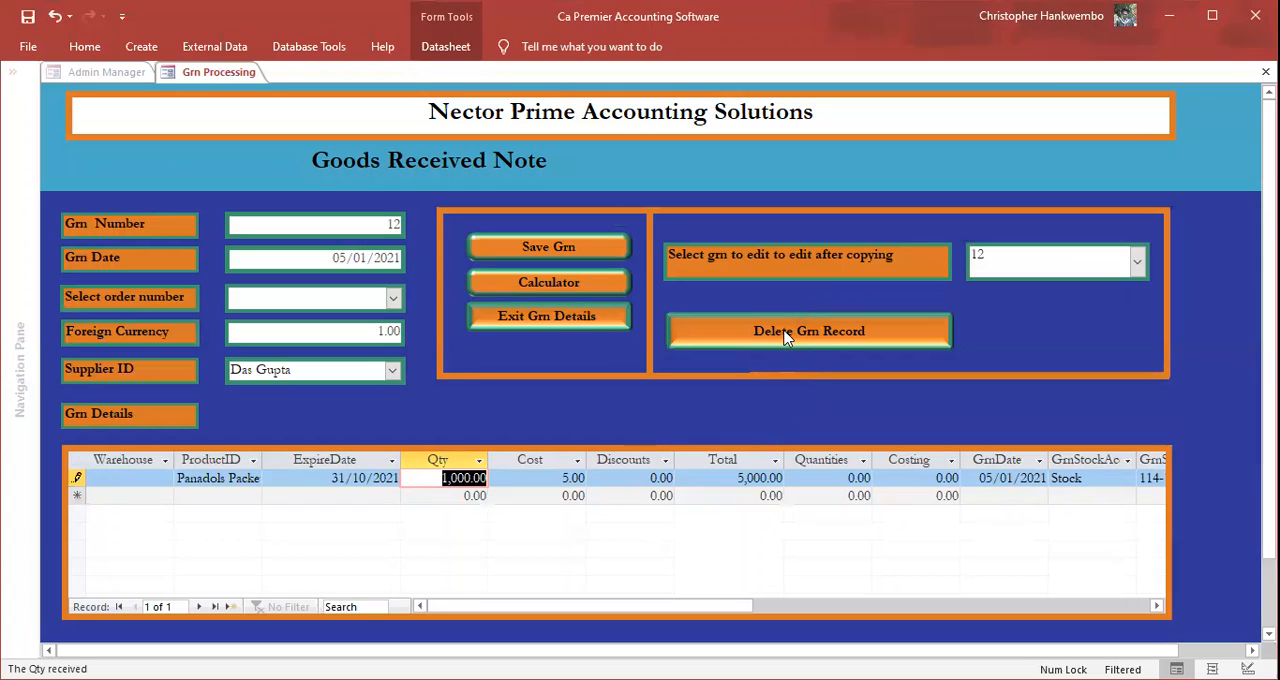
pyautogui.click(734, 407)
pyautogui.click(955, 419)
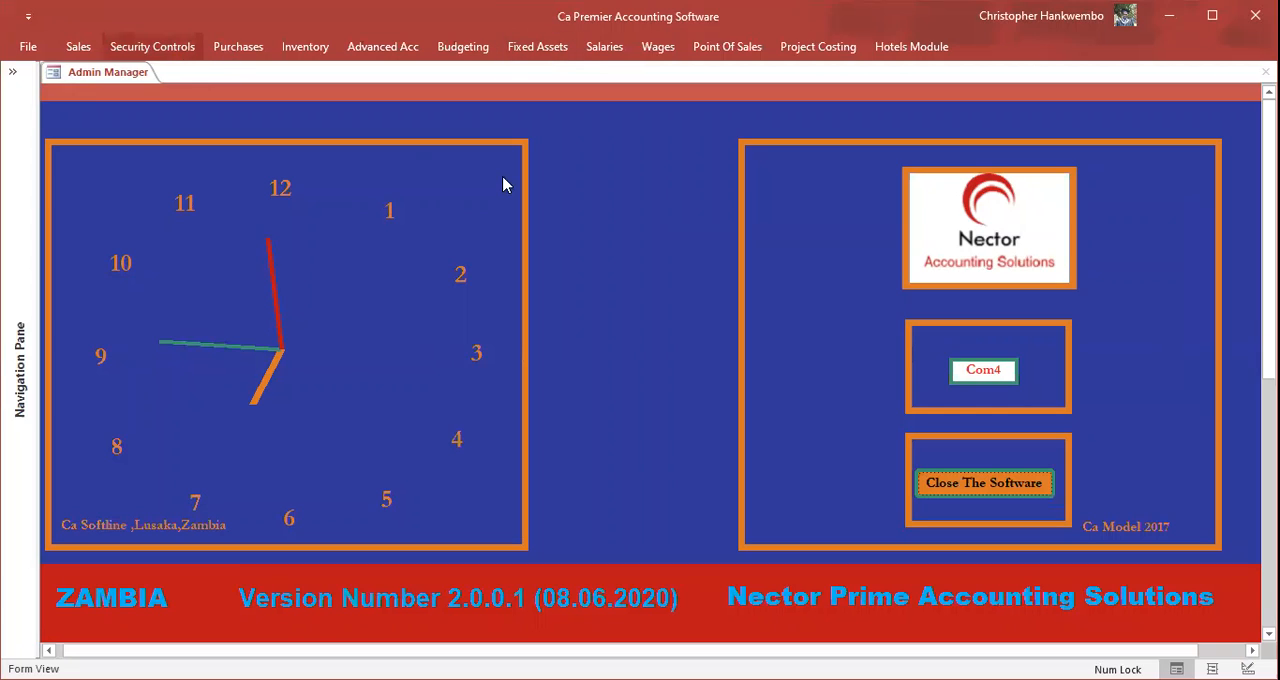
# Step: Reopen the purchase order dated 05/01/2021 for editing in the purchase order form
pyautogui.click(238, 46)
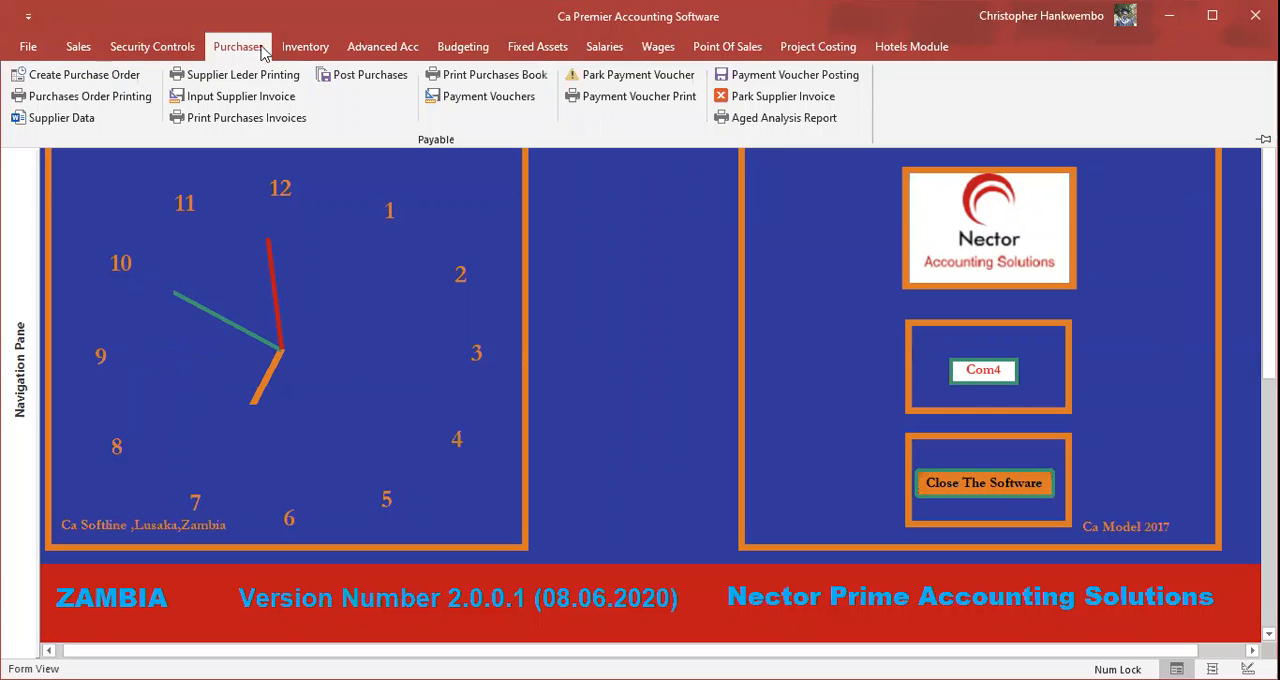
pyautogui.click(109, 76)
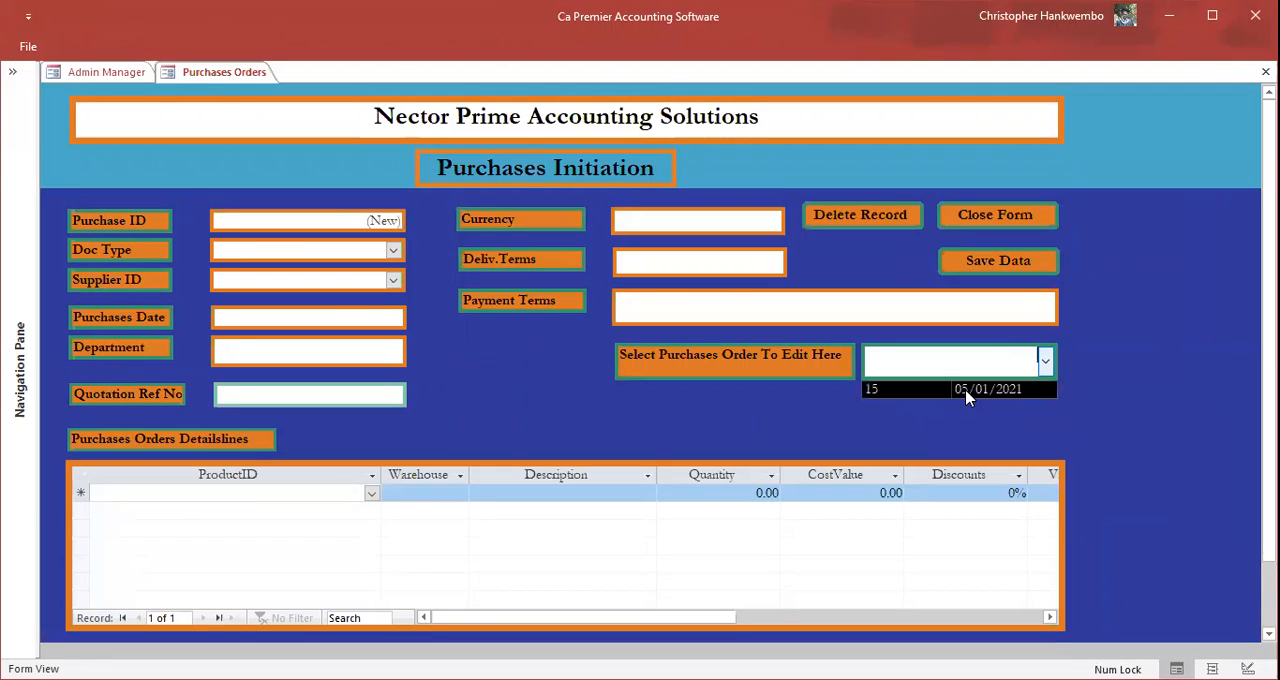
pyautogui.click(966, 391)
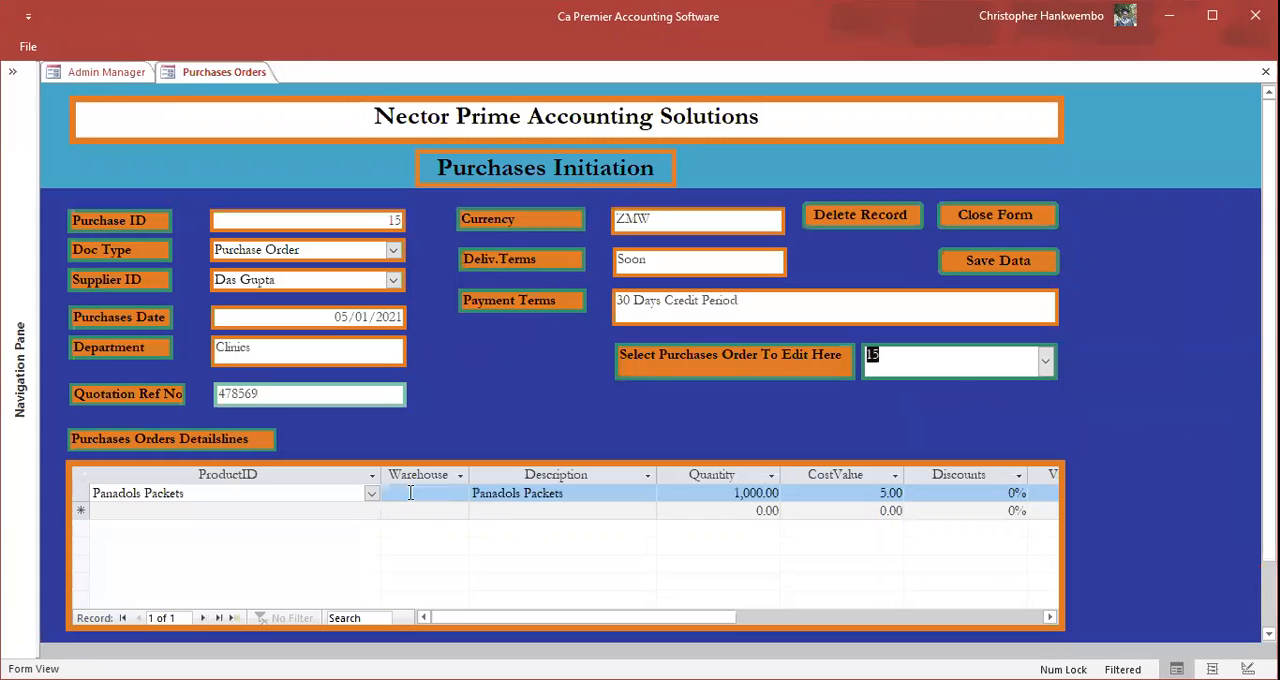
# Step: Assign the Main Stores warehouse to the Panadols Packets line, then save the purchase order and close its form
pyautogui.click(450, 493)
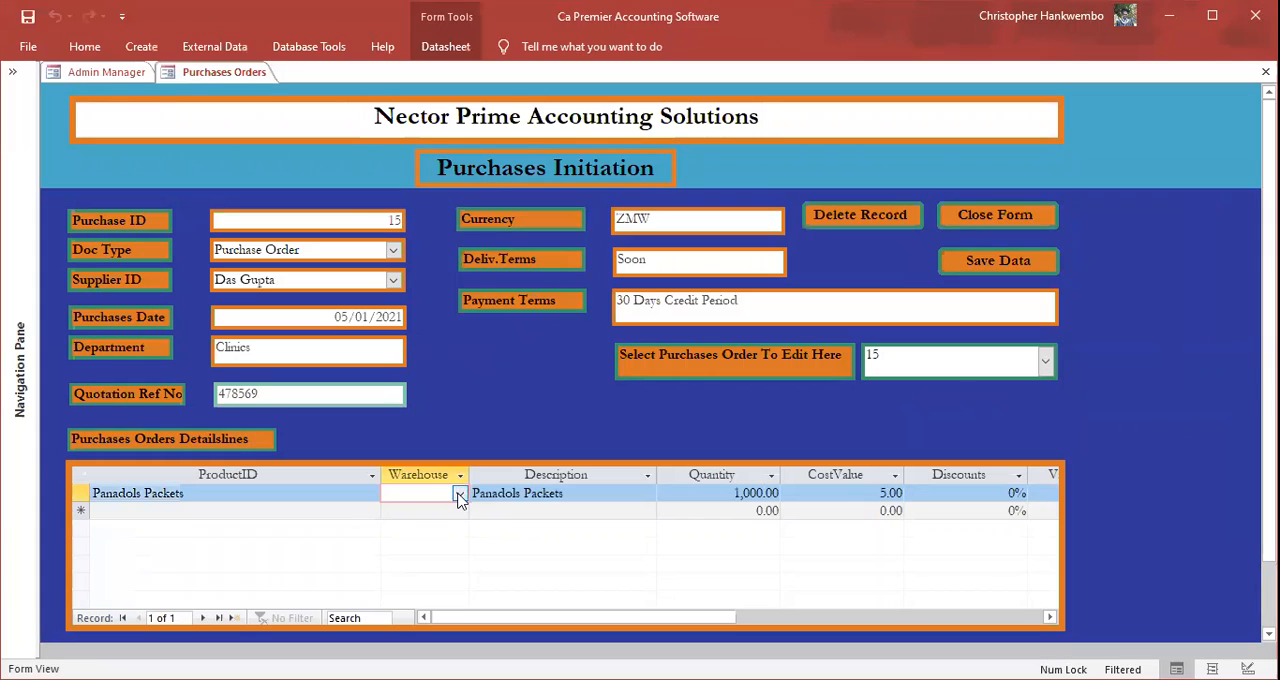
pyautogui.click(460, 497)
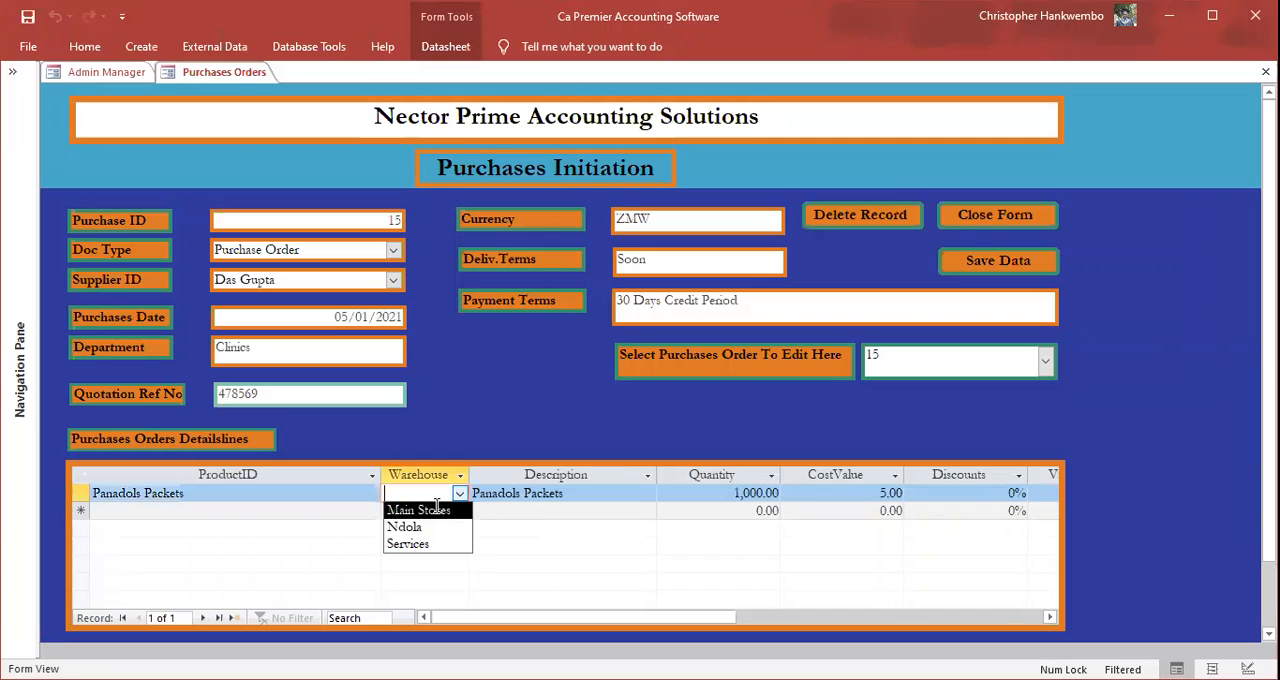
pyautogui.click(436, 508)
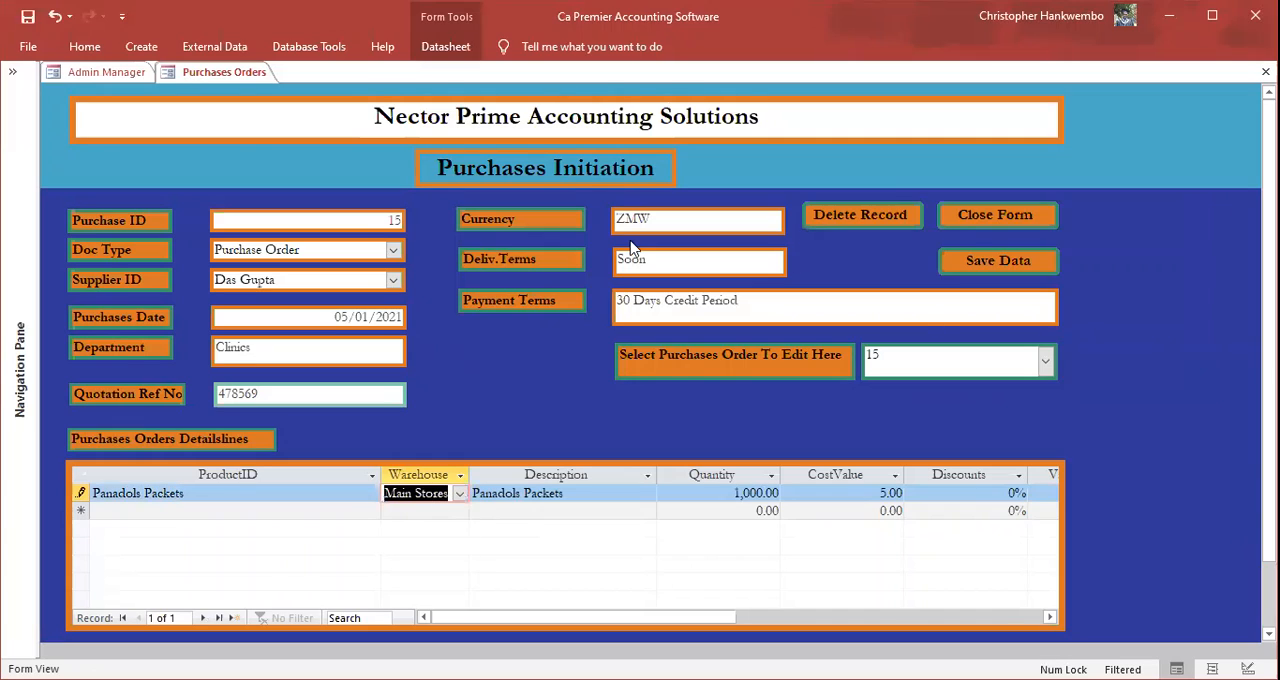
pyautogui.click(973, 261)
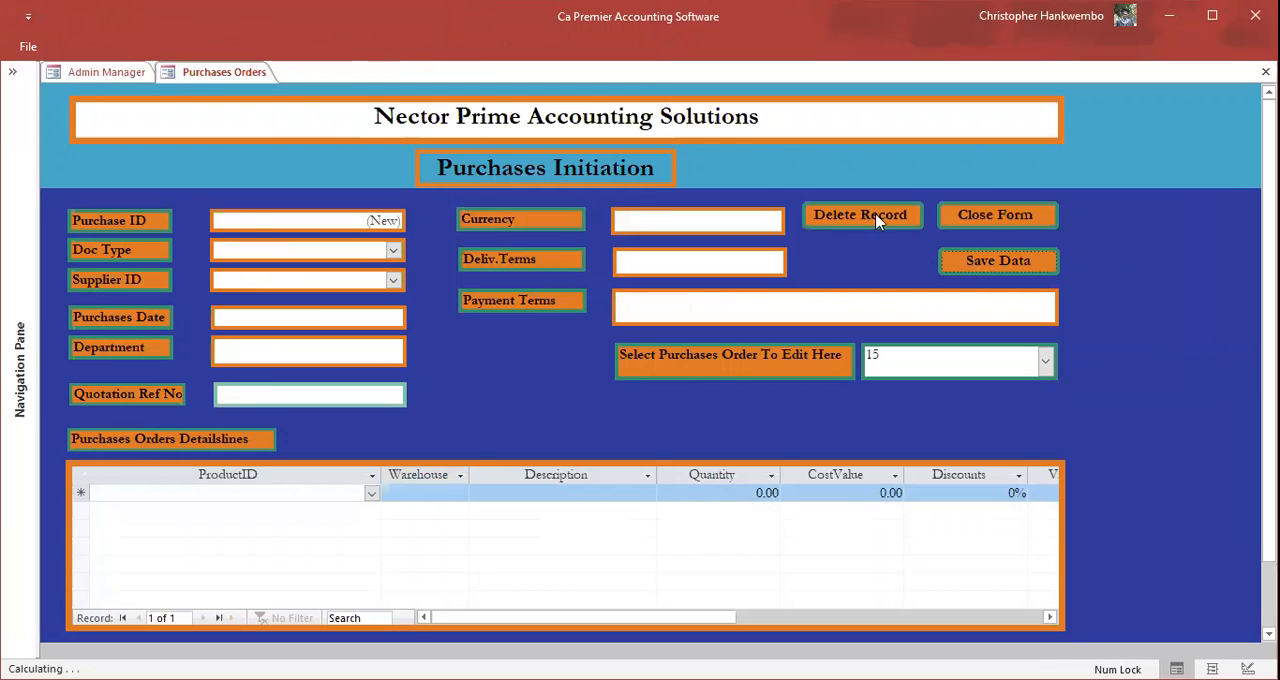
pyautogui.click(985, 220)
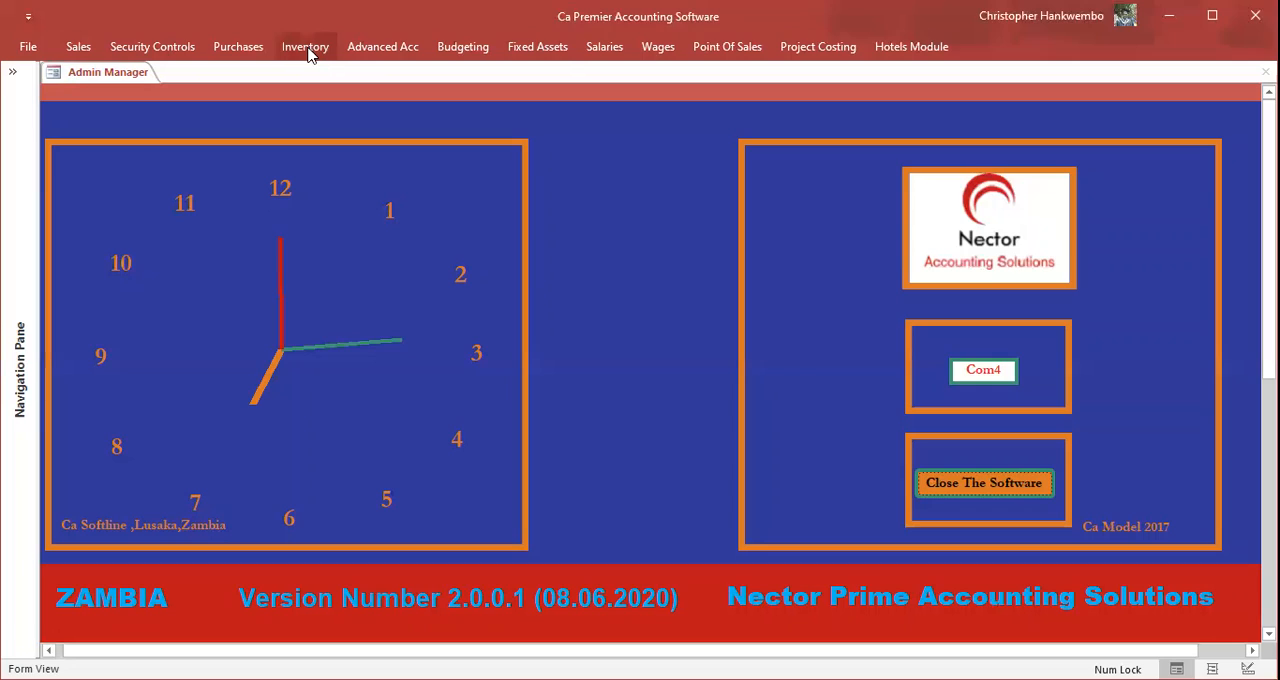
# Step: Reopen the goods received note dated 05/01/2021 for editing
pyautogui.click(61, 80)
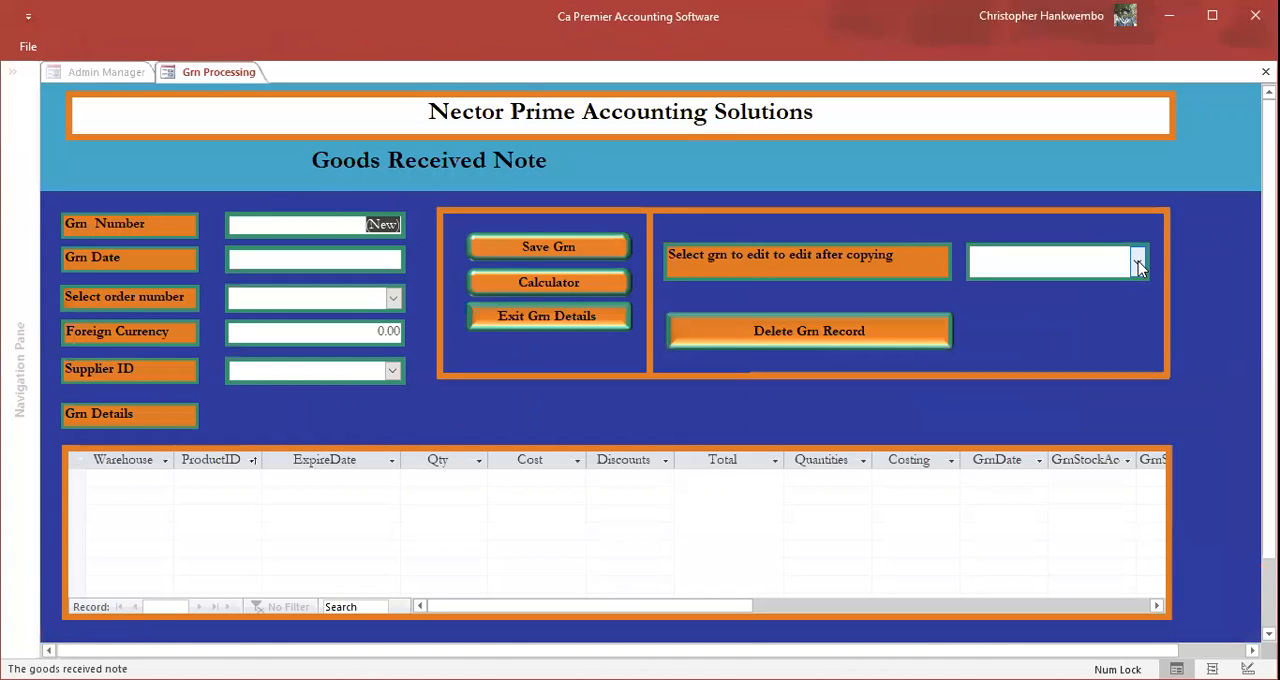
pyautogui.click(1138, 262)
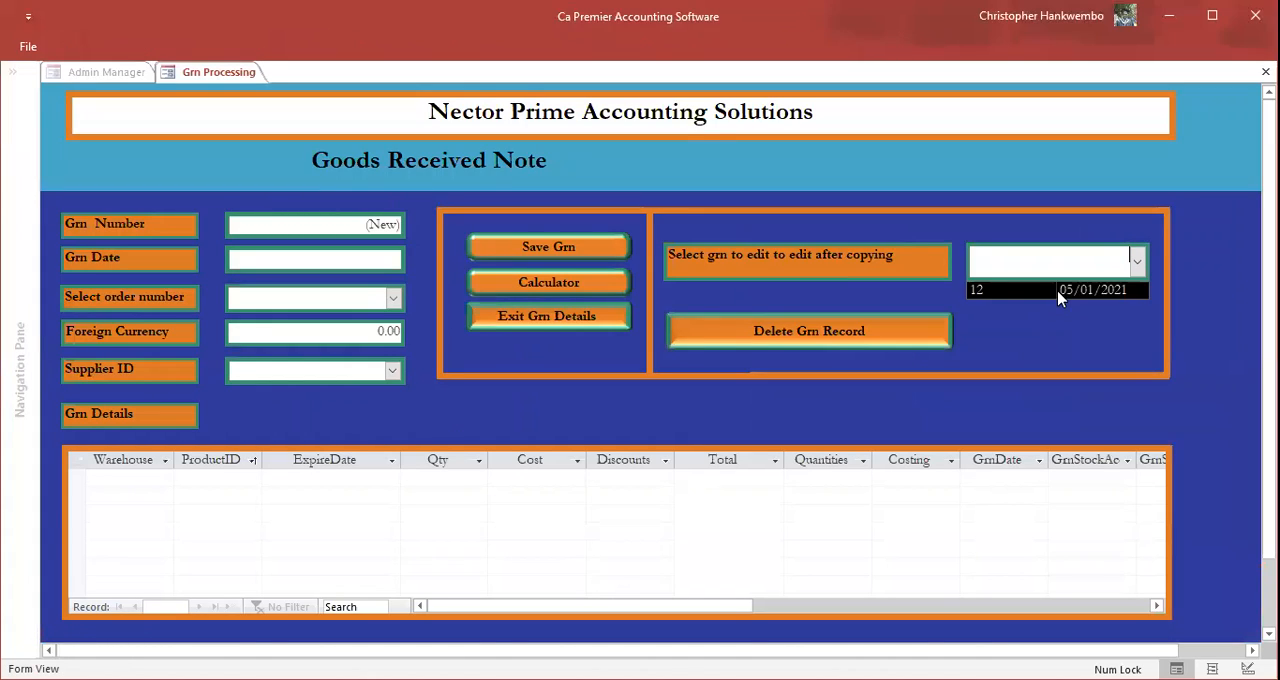
pyautogui.click(1060, 292)
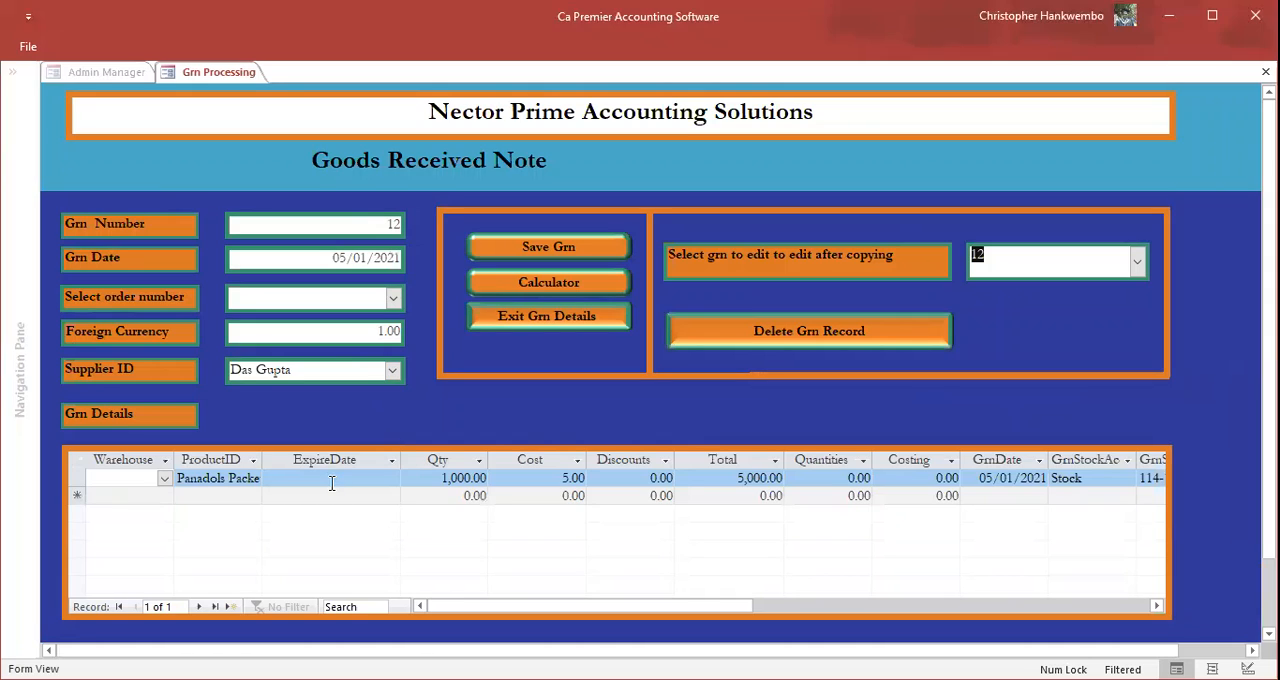
# Step: Set the expiry date of the Panadols Packets line to 31/10/2021, then try to save the goods received note and dismiss the message
pyautogui.click(404, 479)
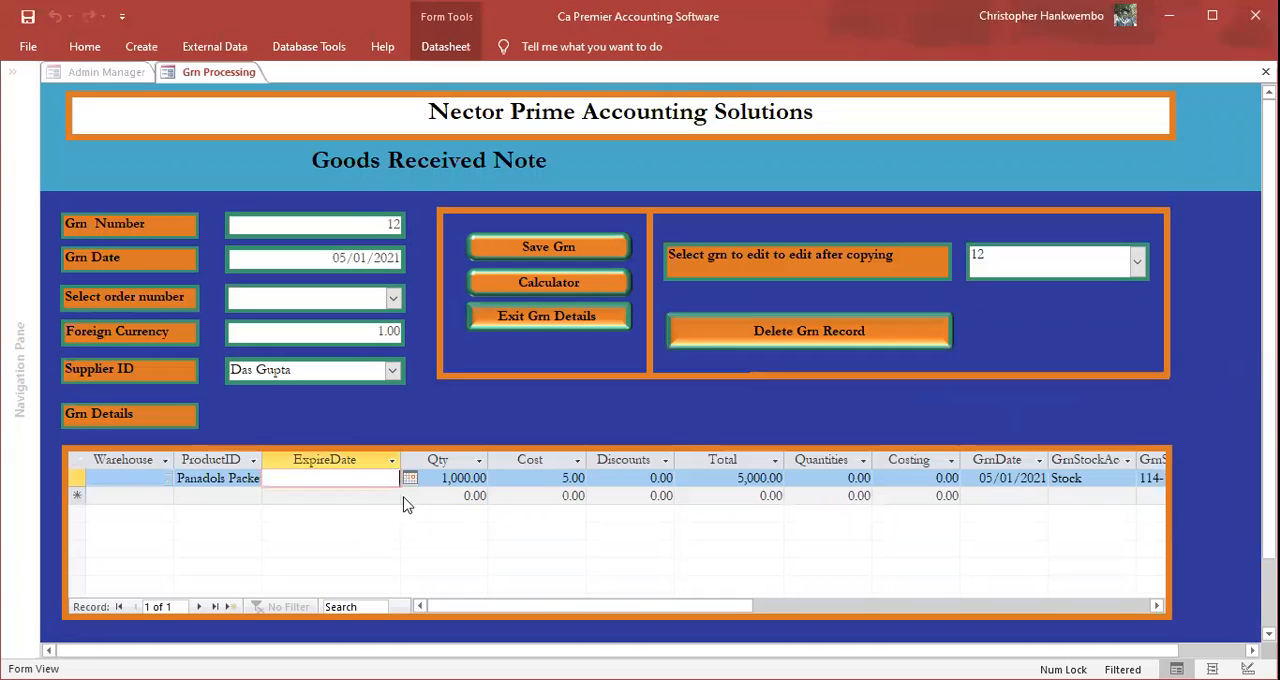
pyautogui.click(410, 479)
pyautogui.click(405, 497)
pyautogui.click(405, 497)
pyautogui.click(405, 497)
pyautogui.click(405, 497)
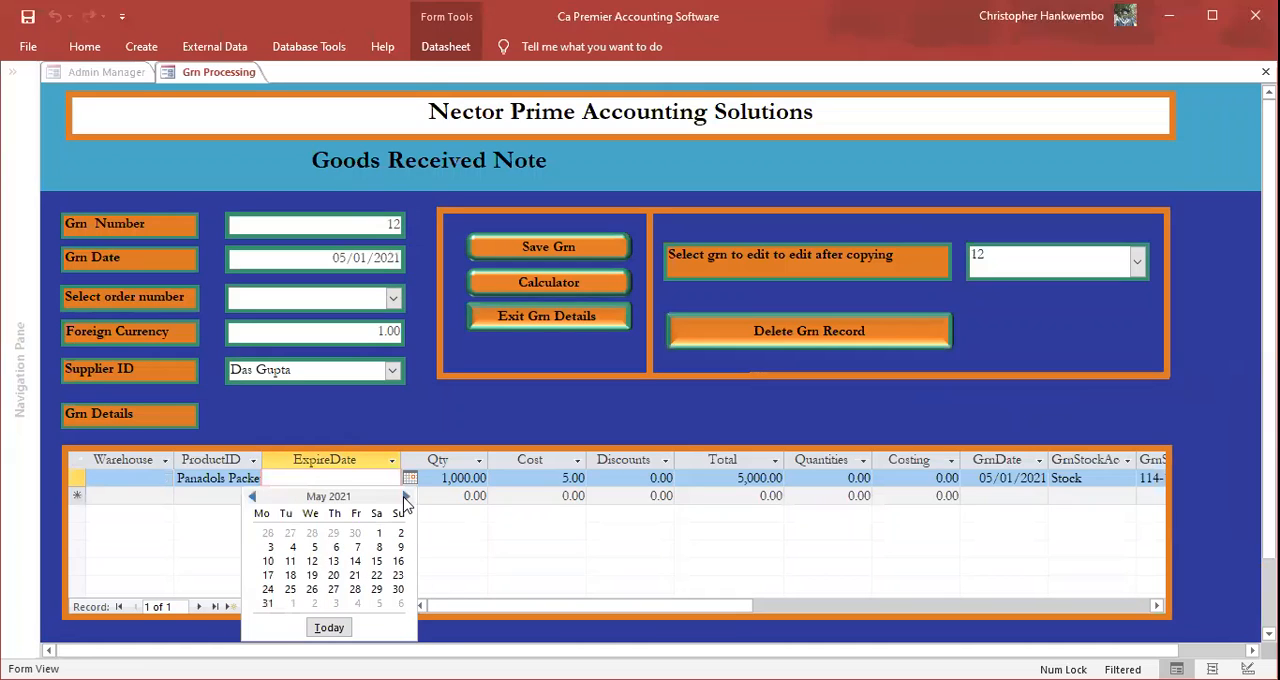
pyautogui.click(405, 497)
pyautogui.click(405, 497)
pyautogui.click(405, 497)
pyautogui.click(405, 497)
pyautogui.click(405, 497)
pyautogui.click(405, 497)
pyautogui.click(405, 497)
pyautogui.click(405, 497)
pyautogui.click(405, 497)
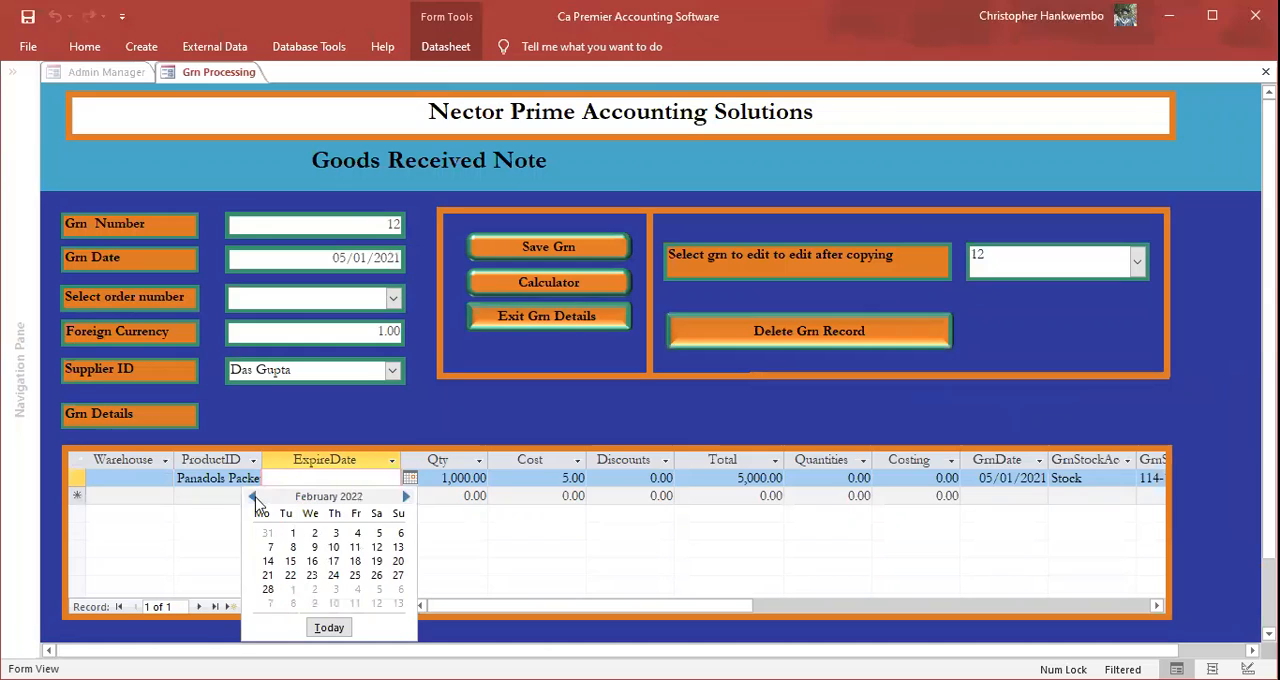
pyautogui.click(253, 497)
pyautogui.click(253, 497)
pyautogui.click(253, 497)
pyautogui.click(253, 497)
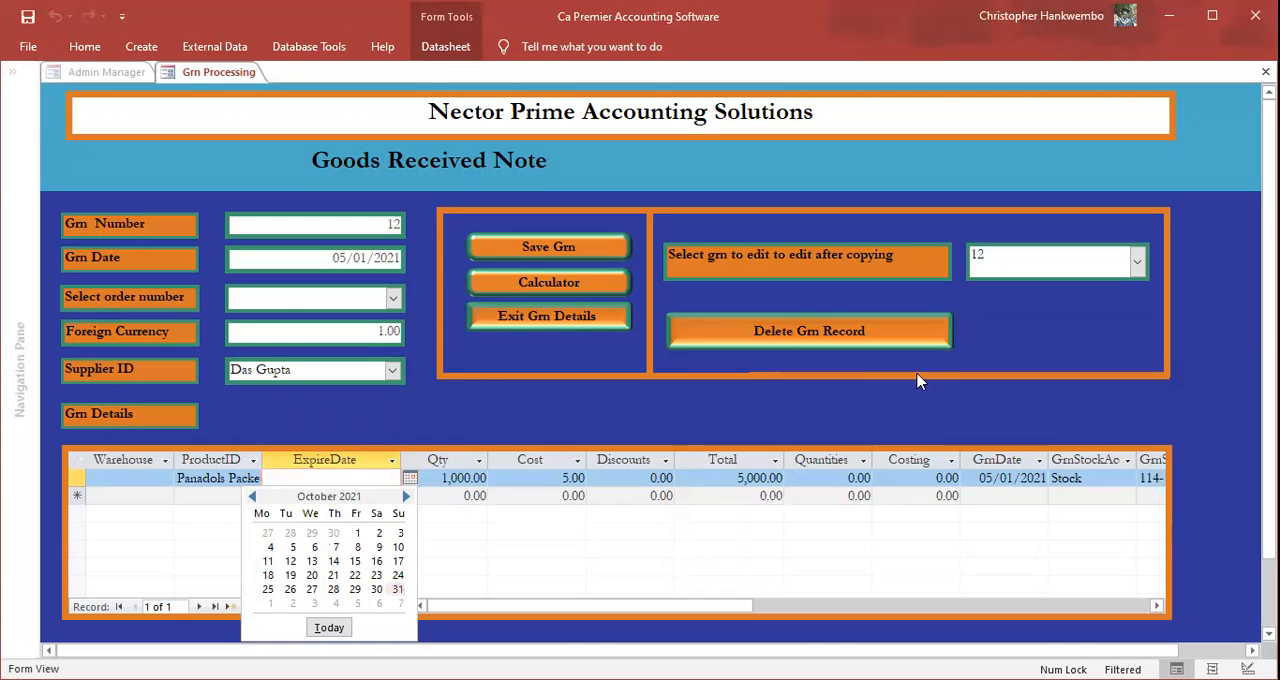
pyautogui.click(518, 256)
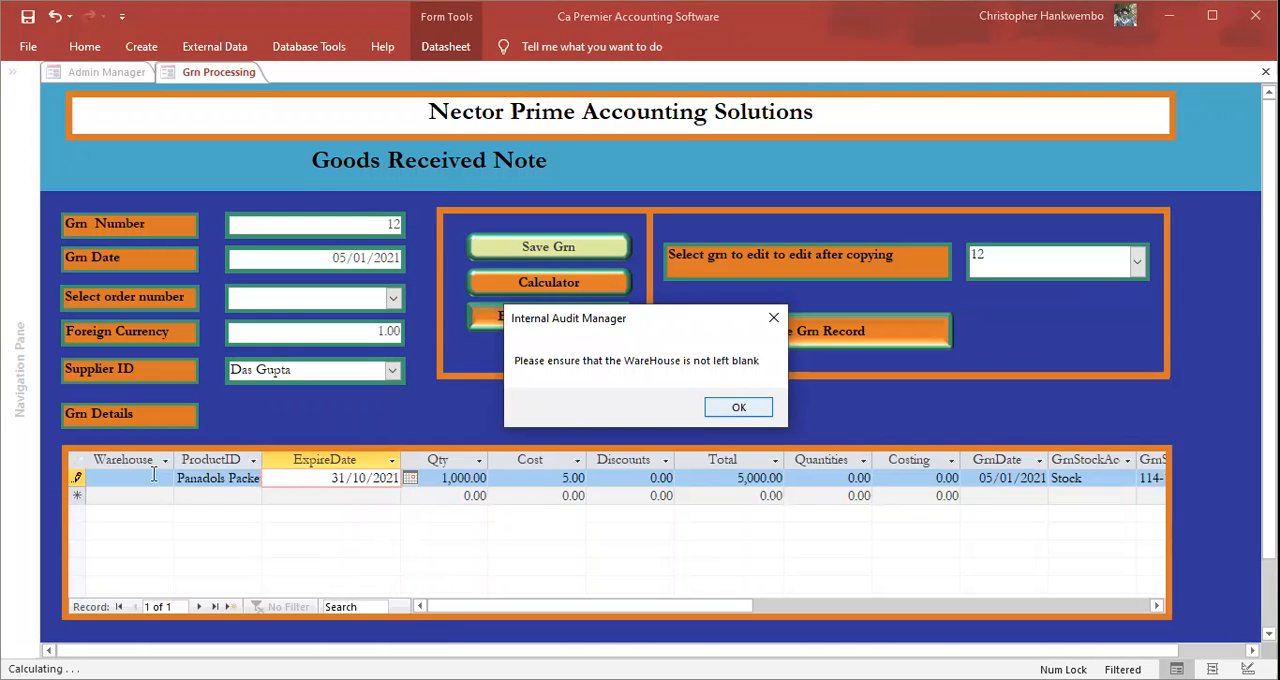
pyautogui.press('Return')
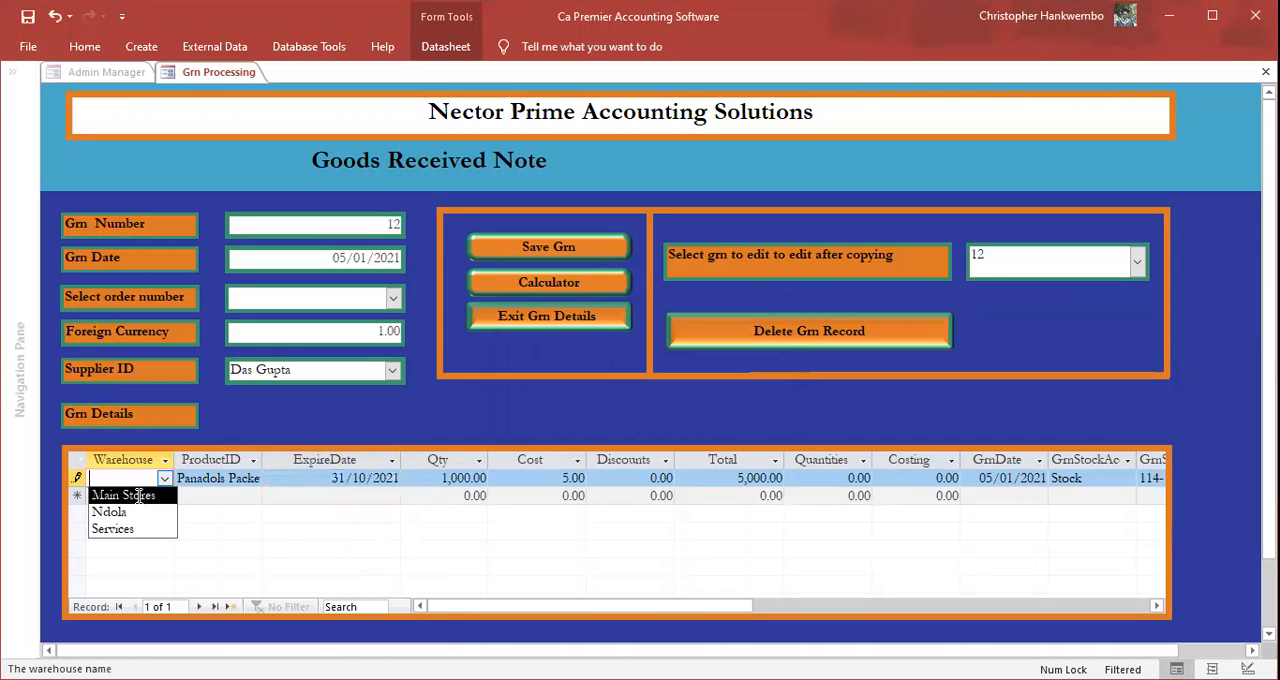
# Step: Assign the Main Stores warehouse to the Panadols Packets line, then save the goods received note and exit its form
pyautogui.click(139, 495)
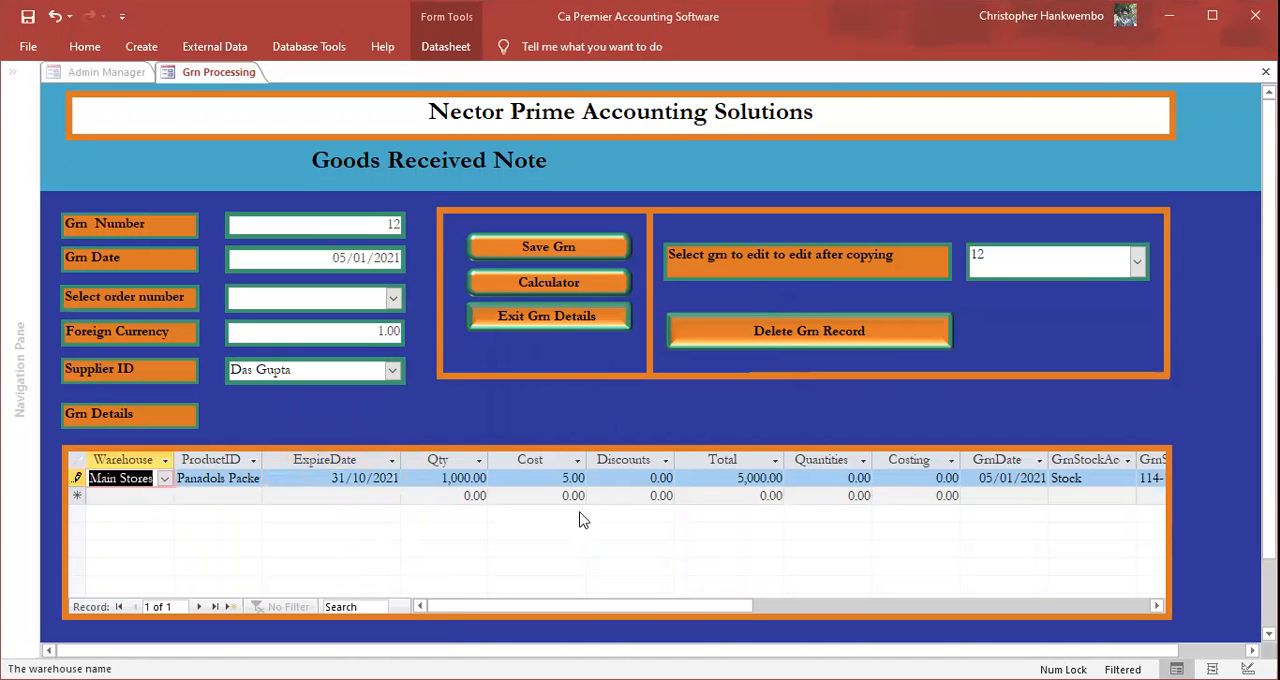
pyautogui.click(545, 247)
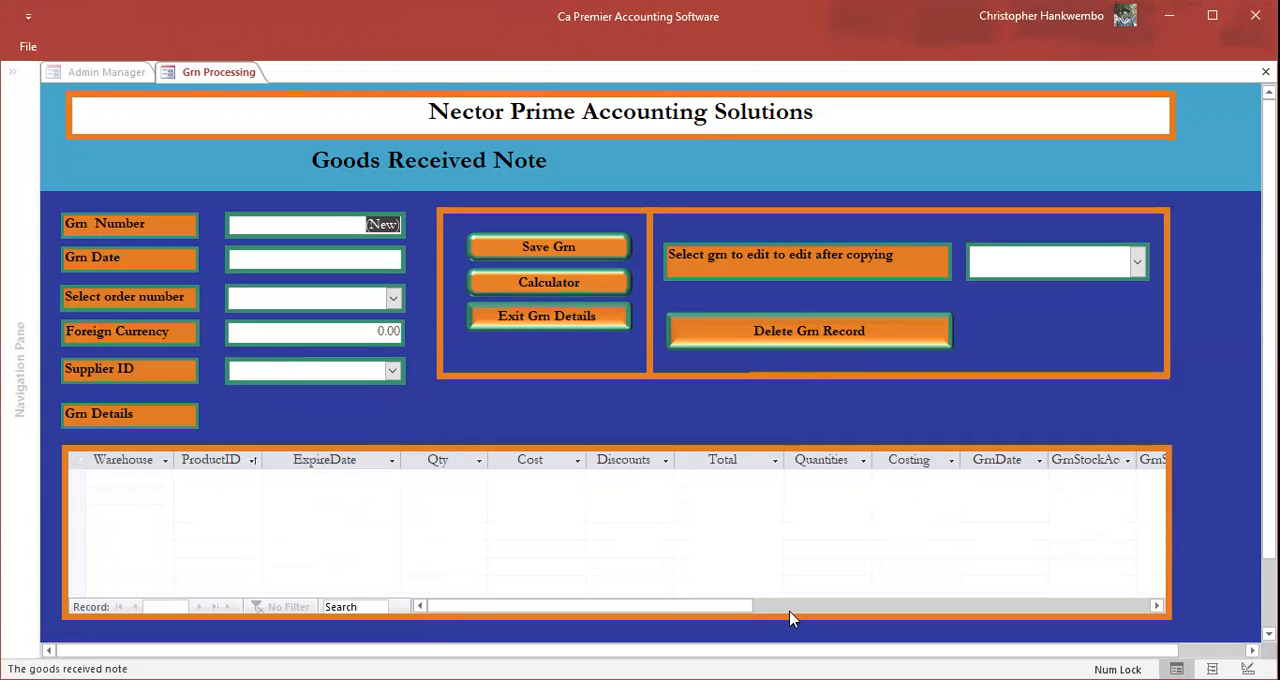
pyautogui.click(548, 318)
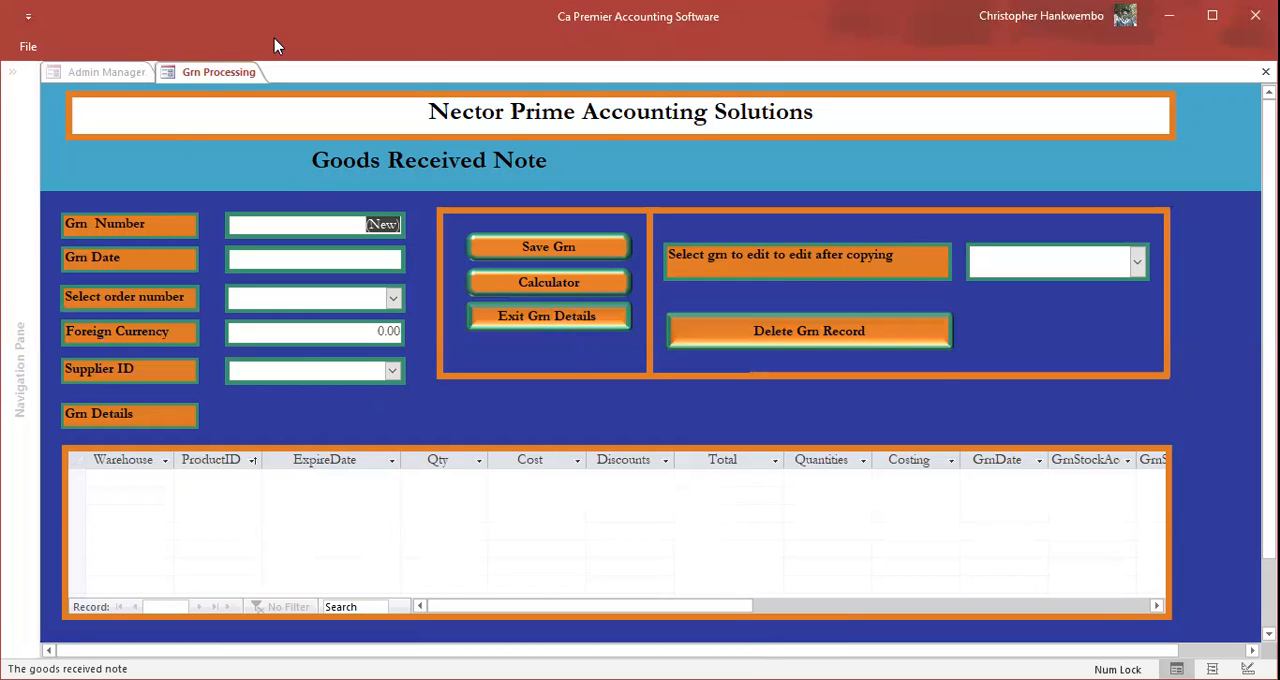
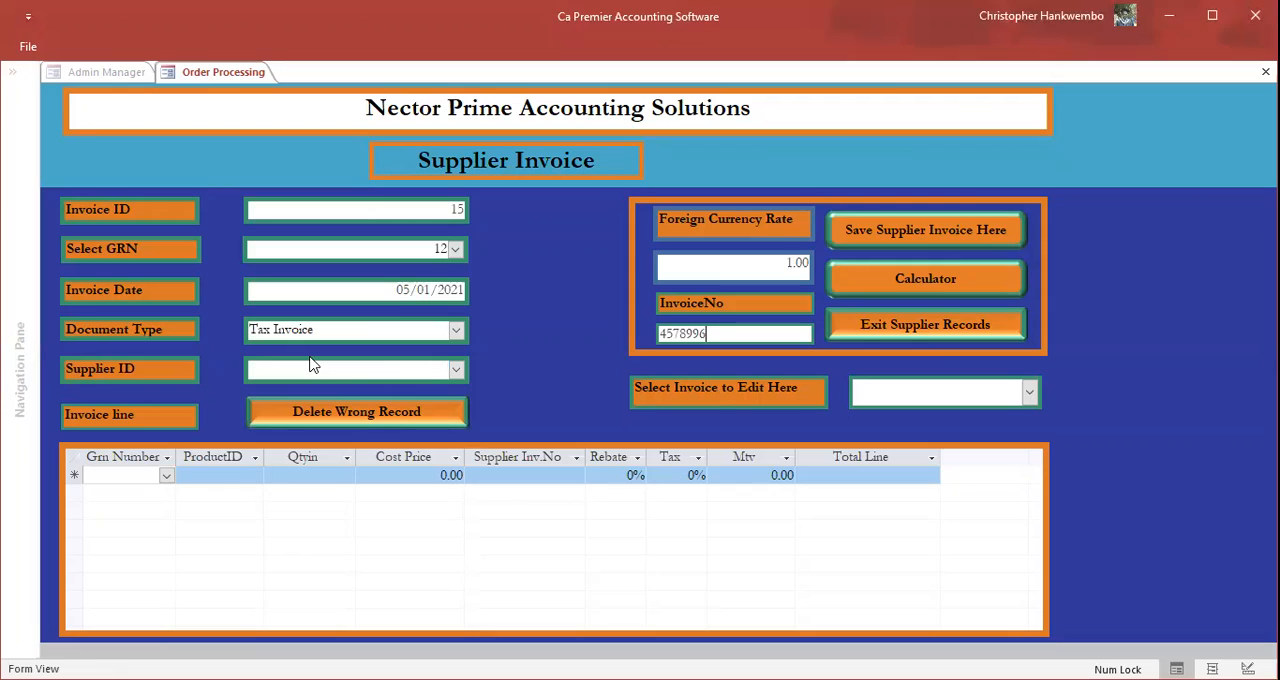
# Step: Assign the supplier to the tax invoice, then reopen invoice 15 to save it and exit the supplier invoice form
pyautogui.click(455, 371)
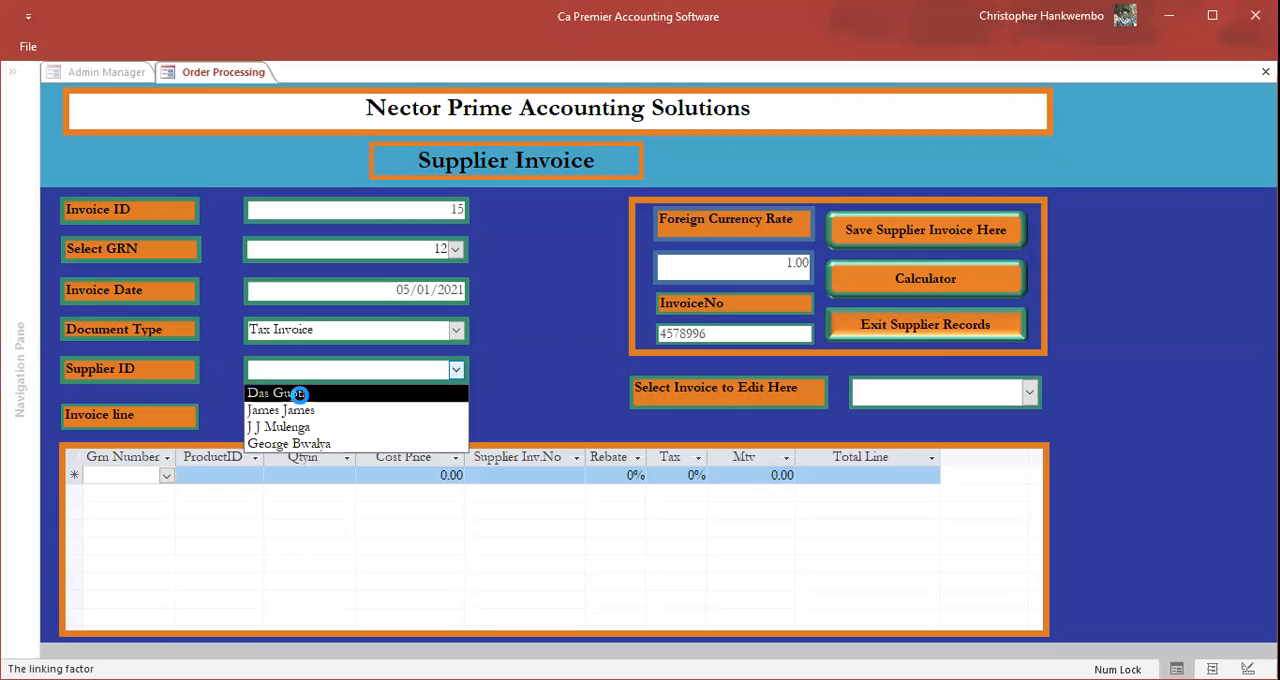
pyautogui.click(300, 394)
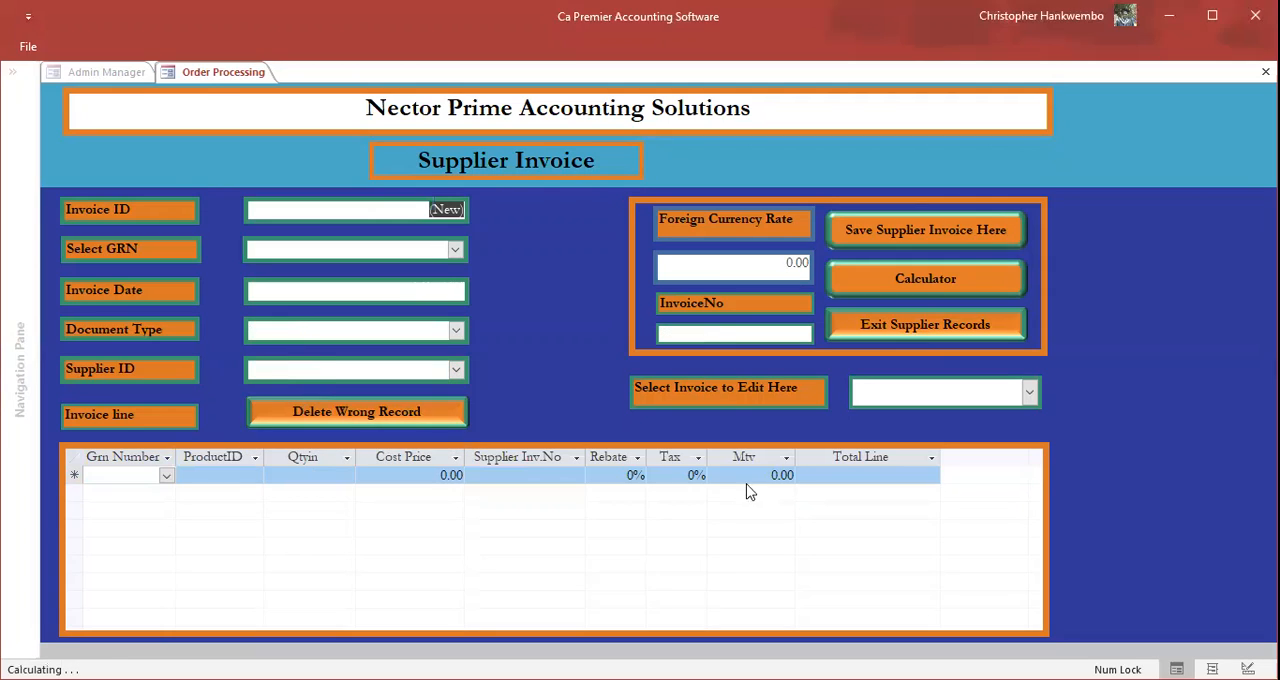
pyautogui.click(1030, 393)
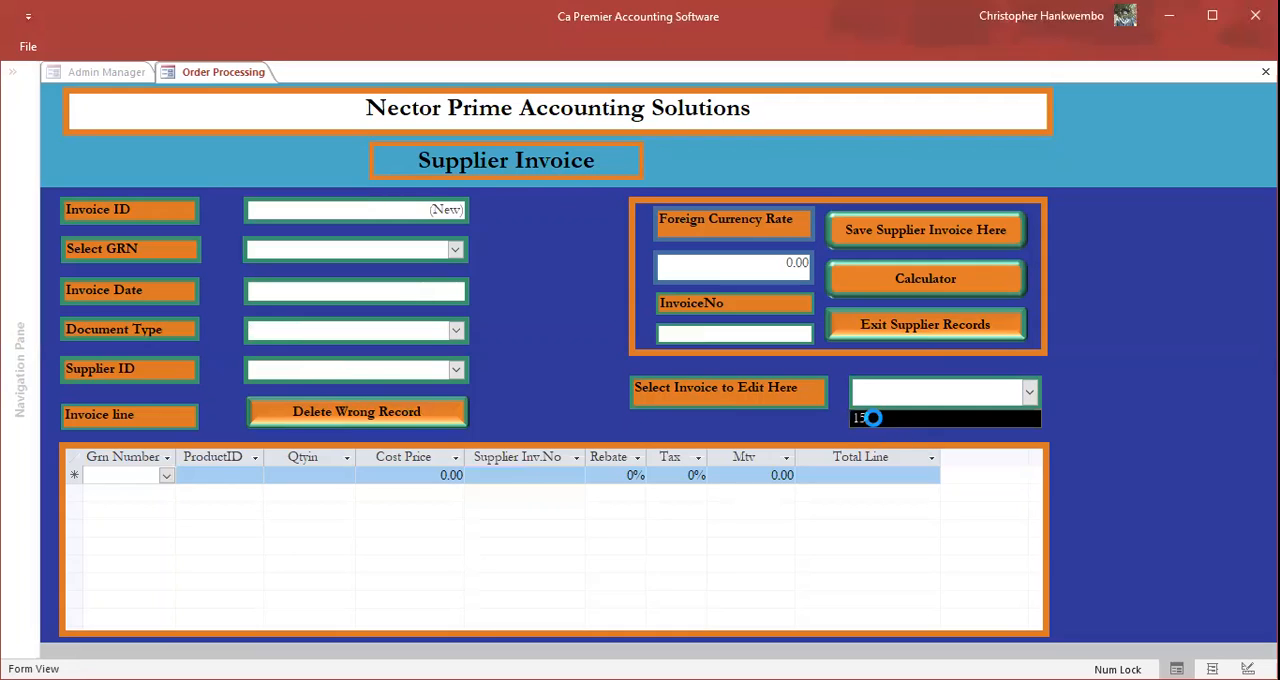
pyautogui.click(873, 418)
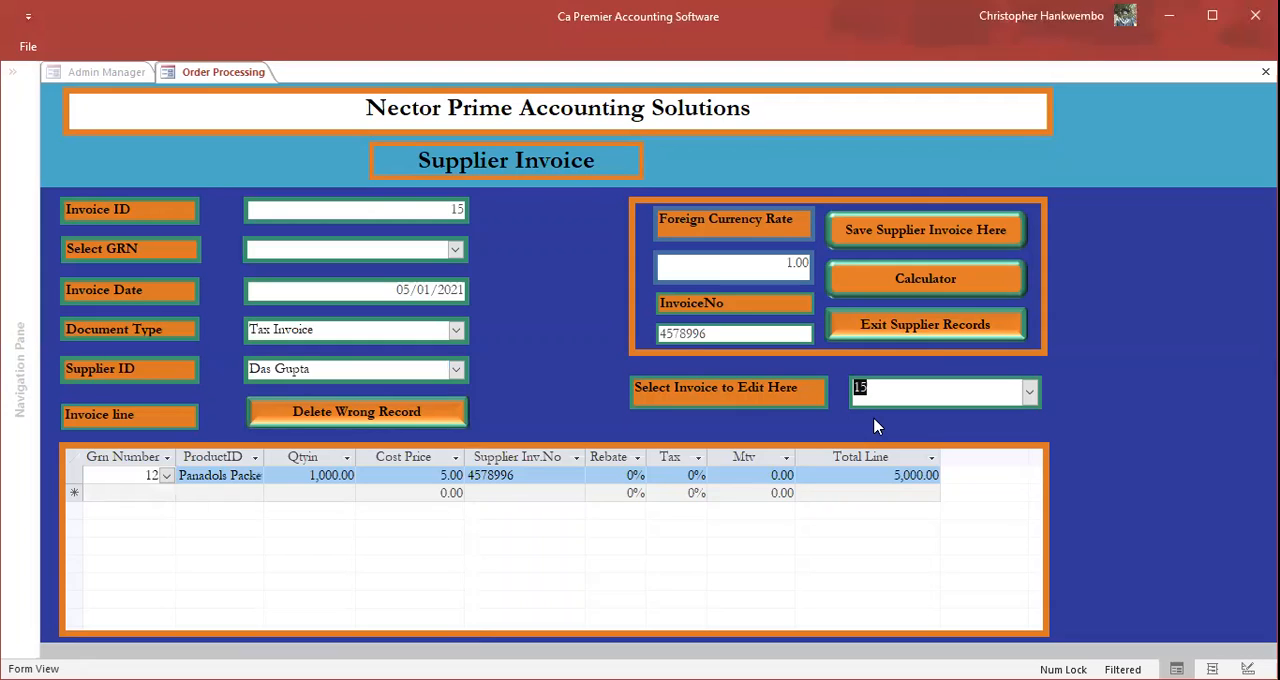
pyautogui.click(850, 231)
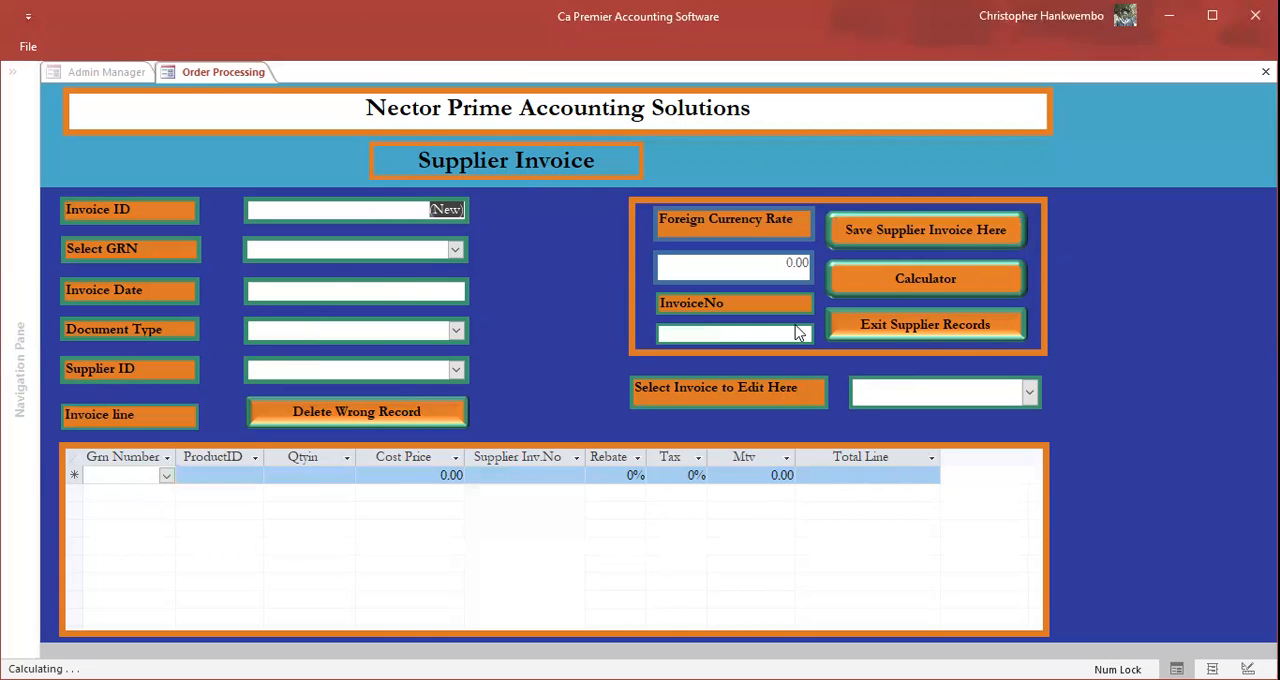
pyautogui.click(897, 325)
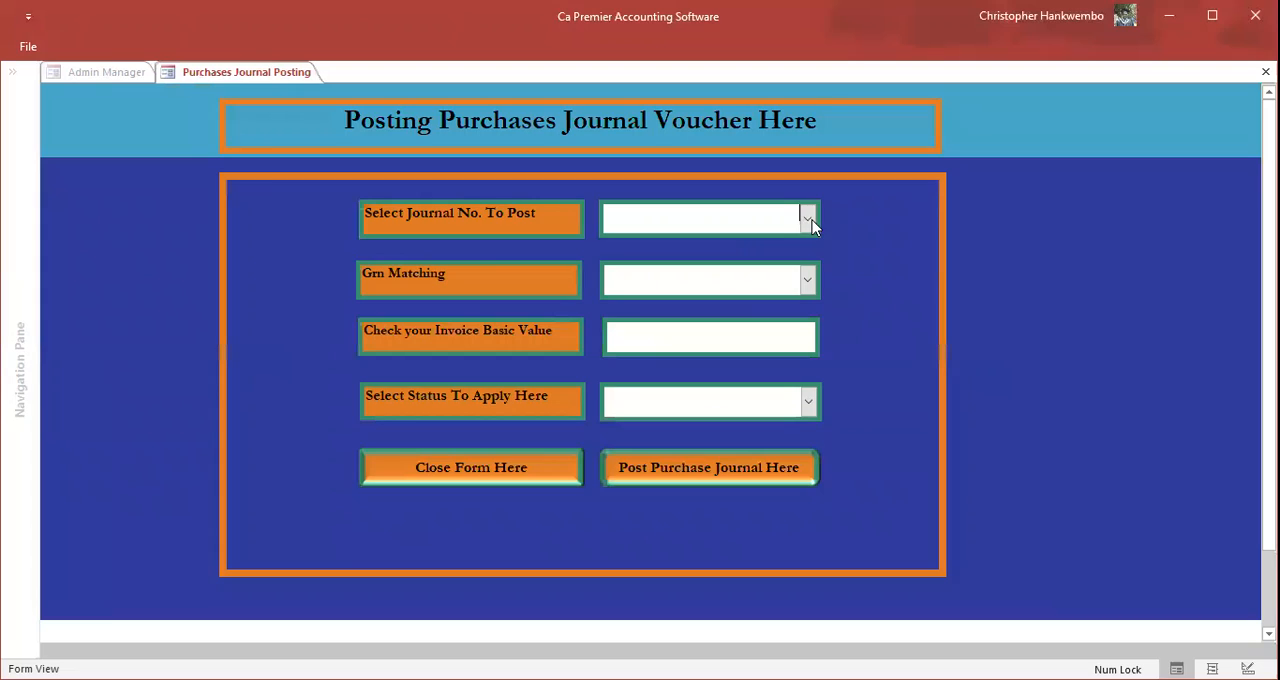
# Step: Select purchases journal 15 for posting, match it to GRN 12 and apply the Posting status
pyautogui.click(808, 220)
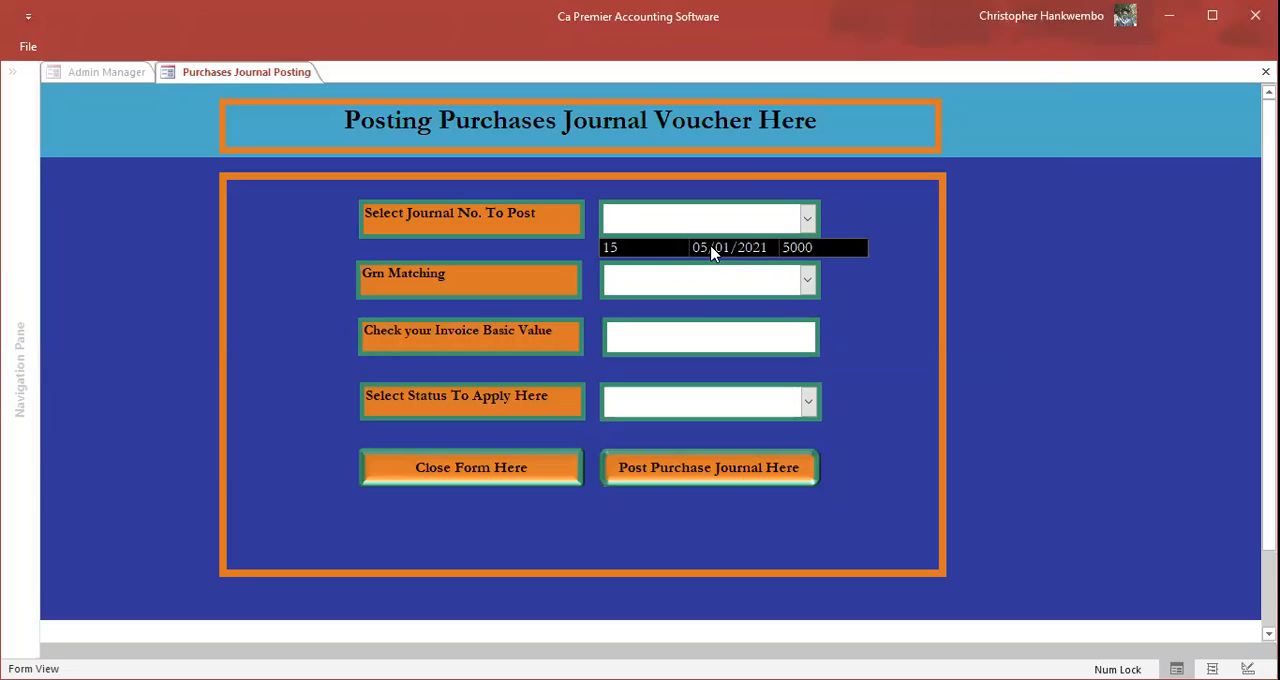
pyautogui.click(712, 252)
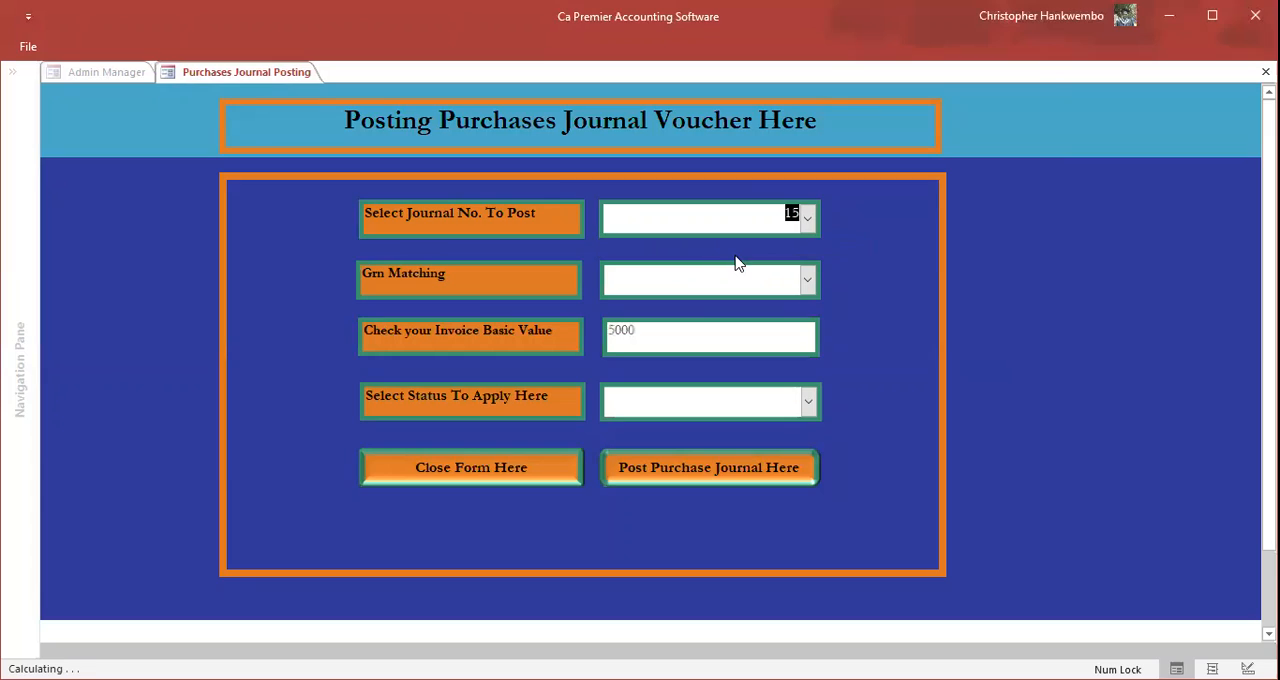
pyautogui.click(809, 281)
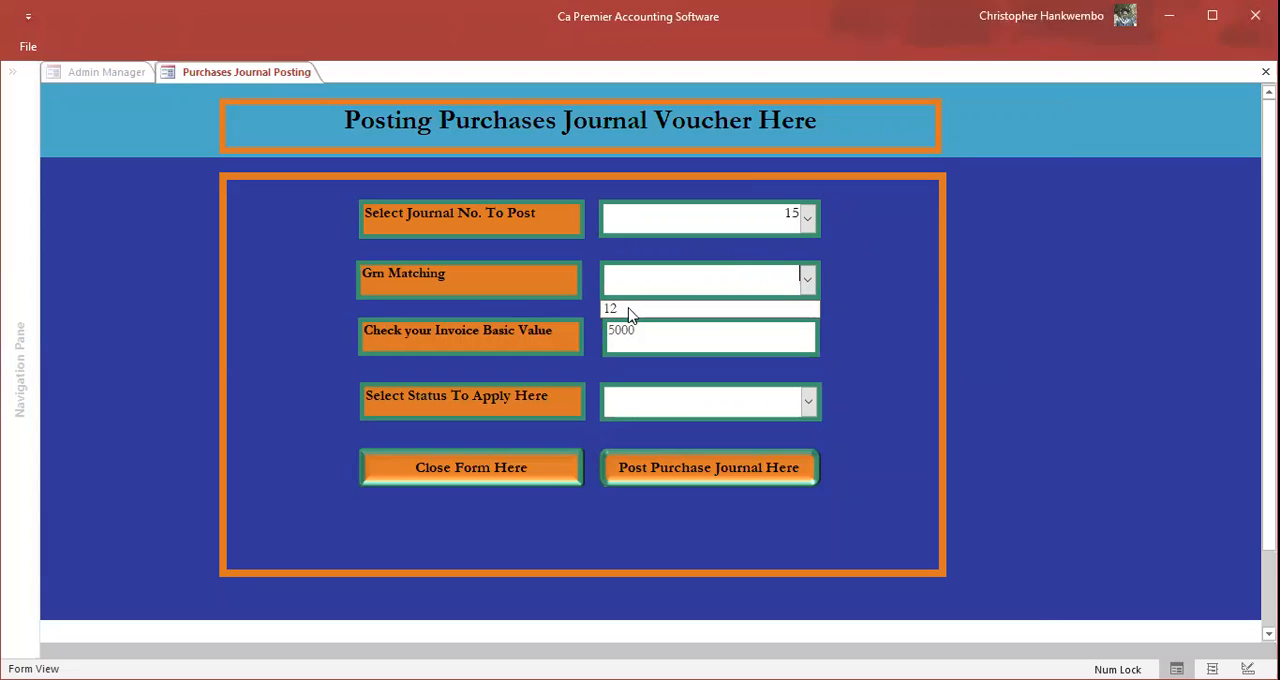
pyautogui.click(632, 312)
pyautogui.click(810, 403)
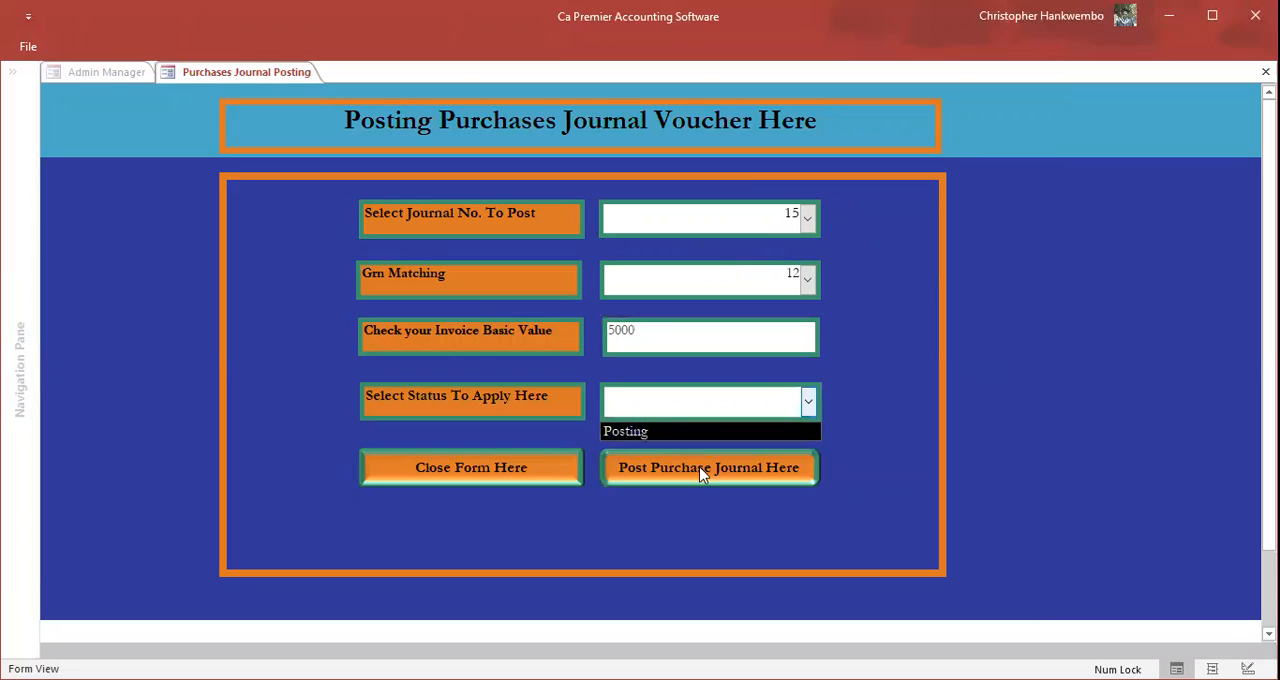
pyautogui.press('Return')
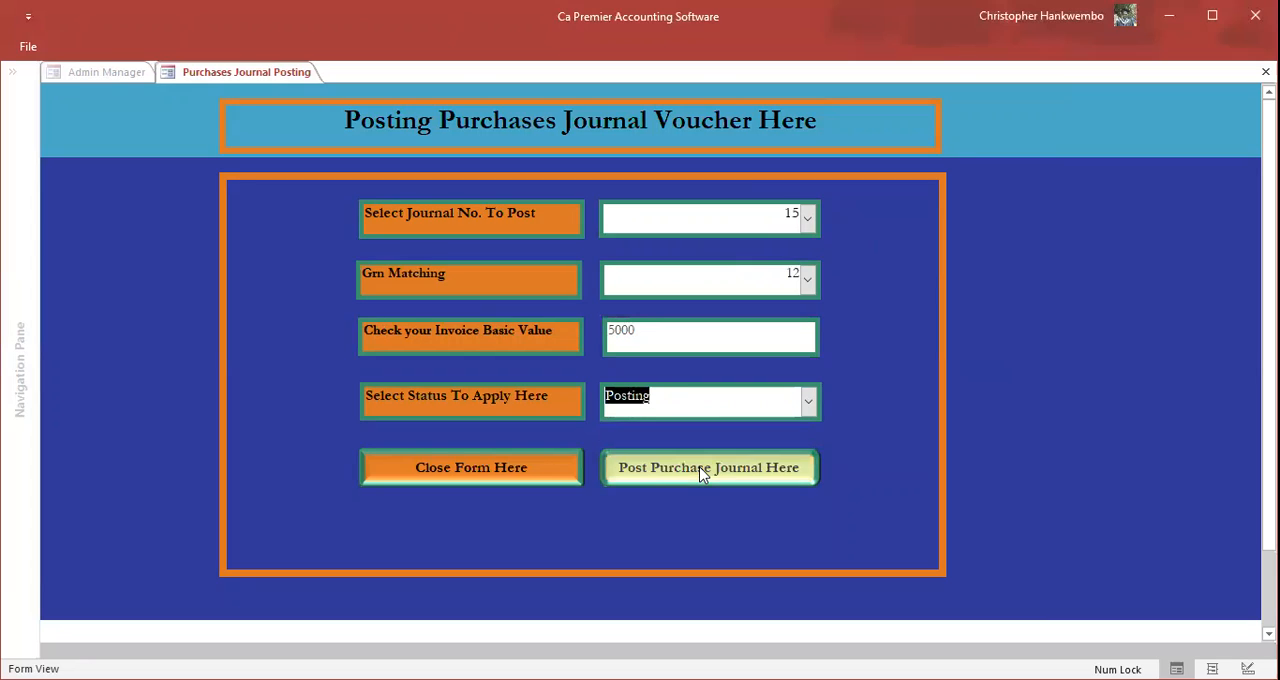
# Step: Post the purchase journal, acknowledge the messages and close the posting form
pyautogui.click(703, 474)
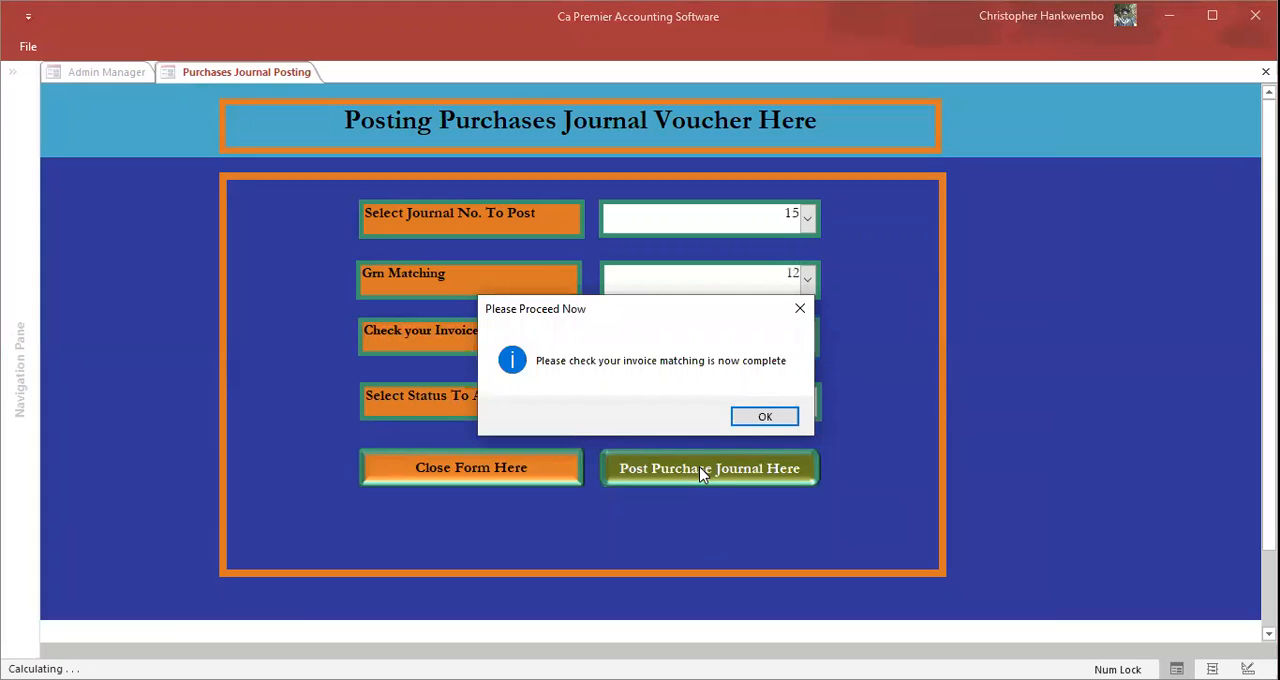
pyautogui.click(765, 418)
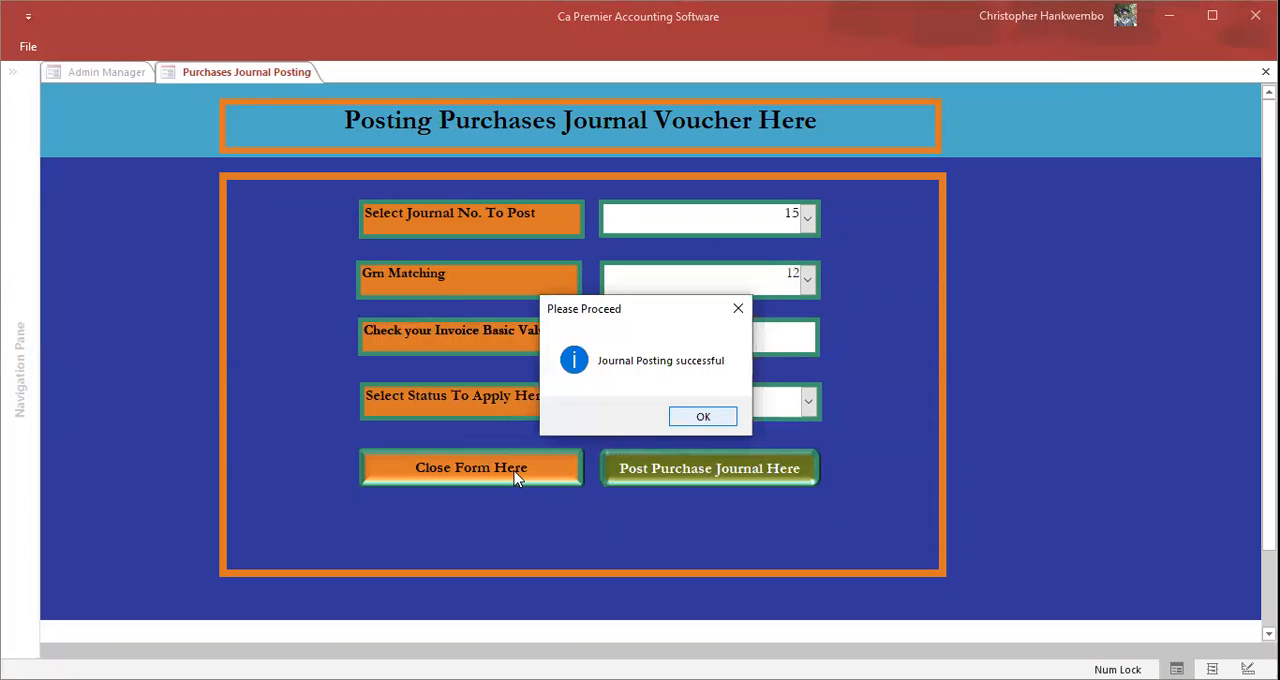
pyautogui.press('Return')
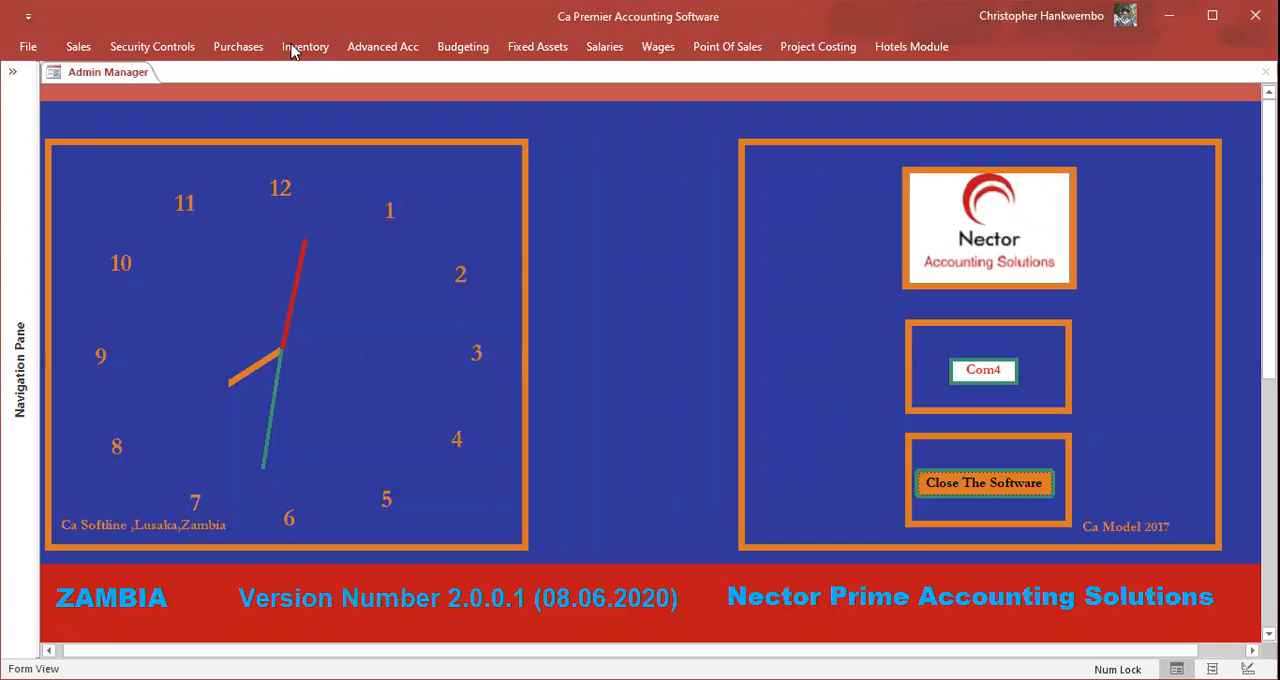
# Step: Open the supplier payment voucher form and show its list of existing payments
pyautogui.click(237, 47)
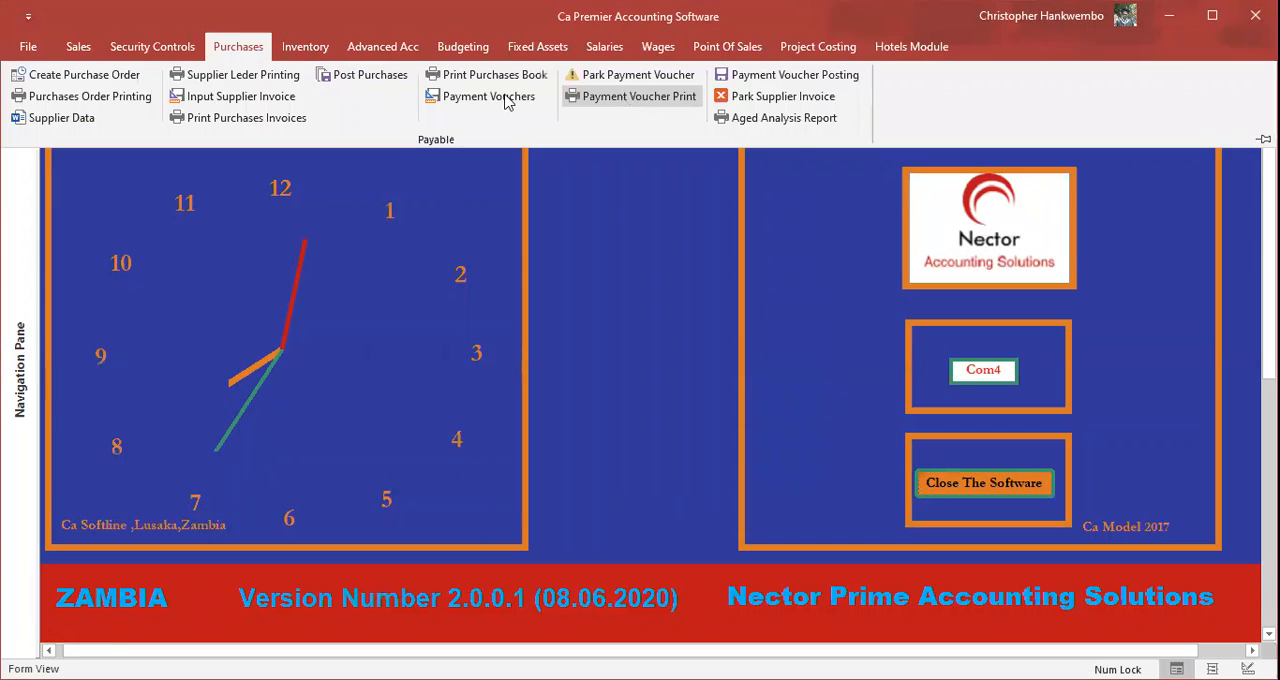
pyautogui.click(506, 102)
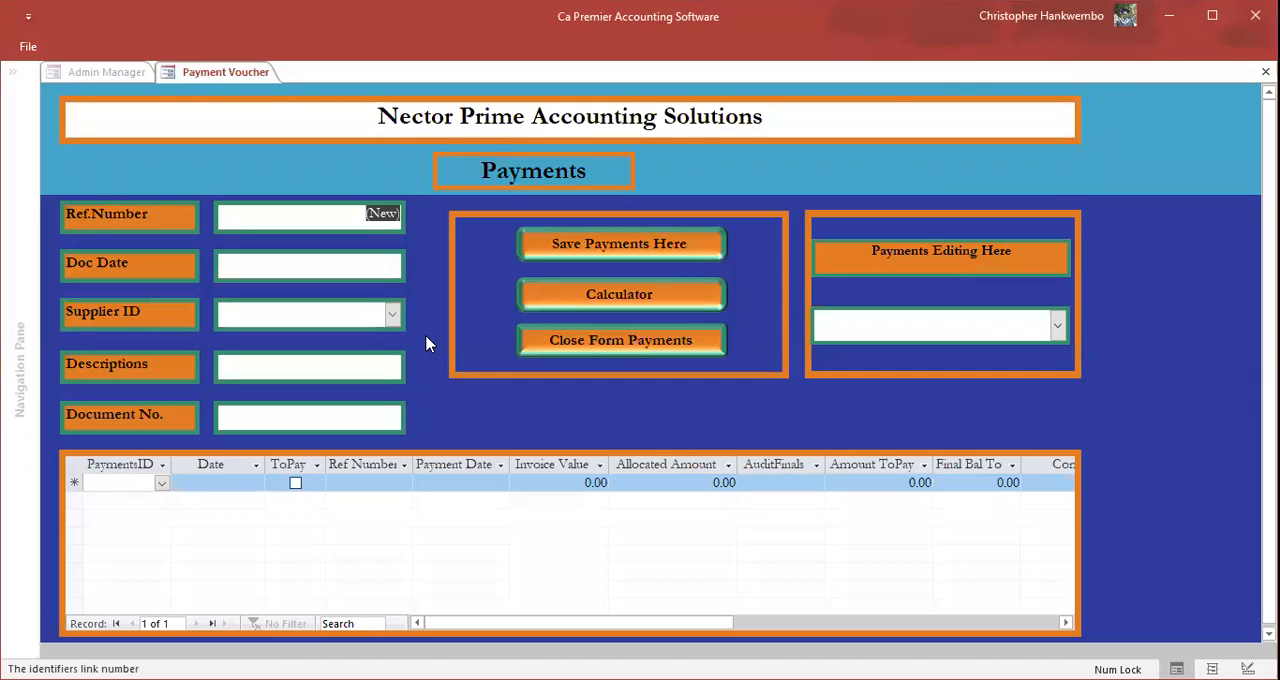
pyautogui.click(1057, 328)
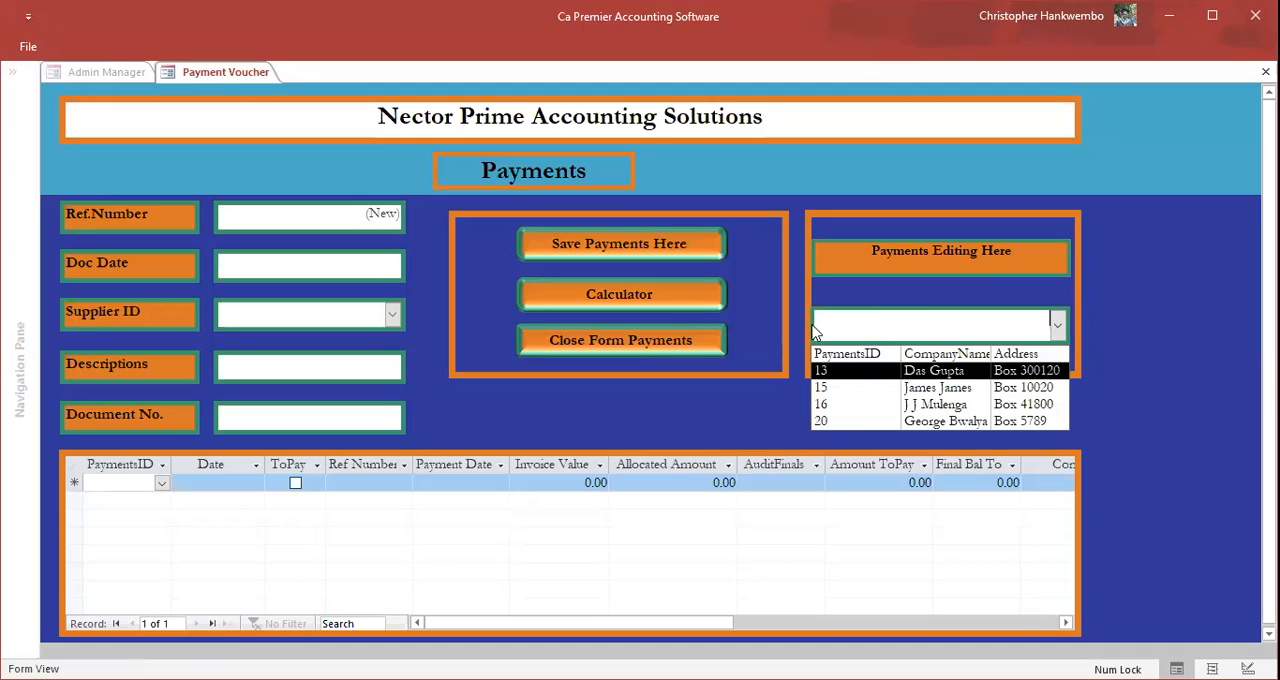
# Step: Try to start a new payment dated 05/01/2021 for the invoice's supplier, then dismiss the message
pyautogui.click(387, 268)
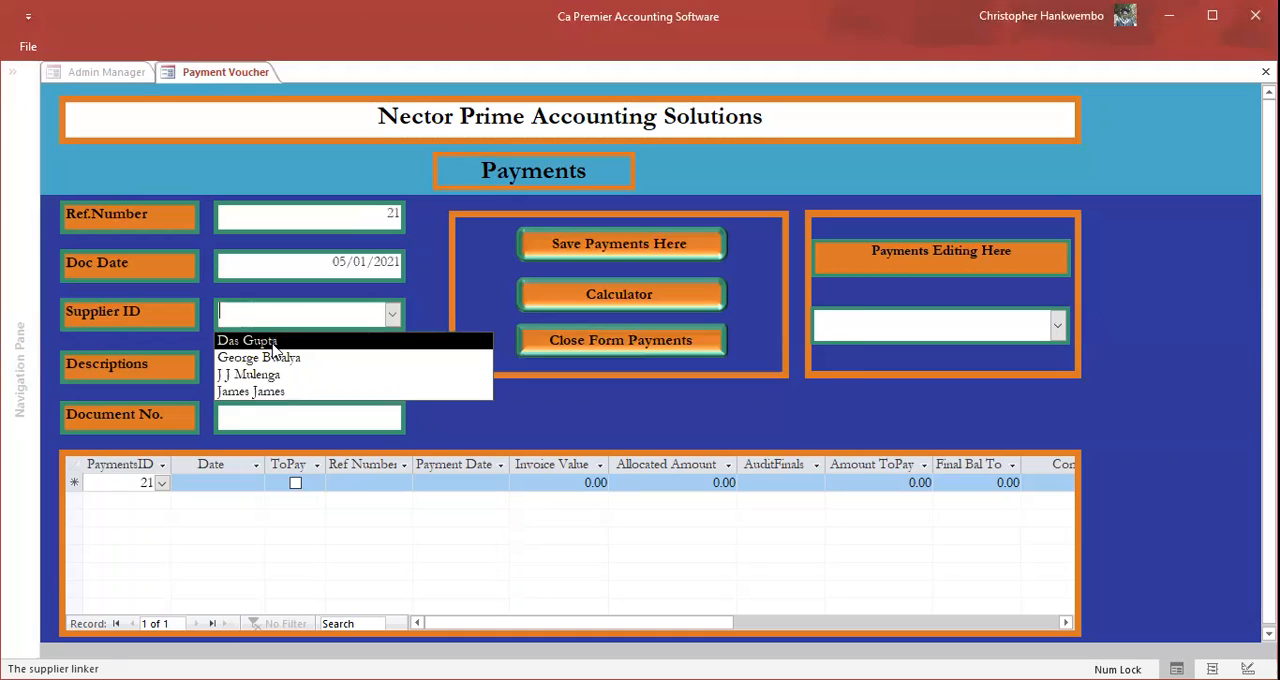
pyautogui.click(250, 341)
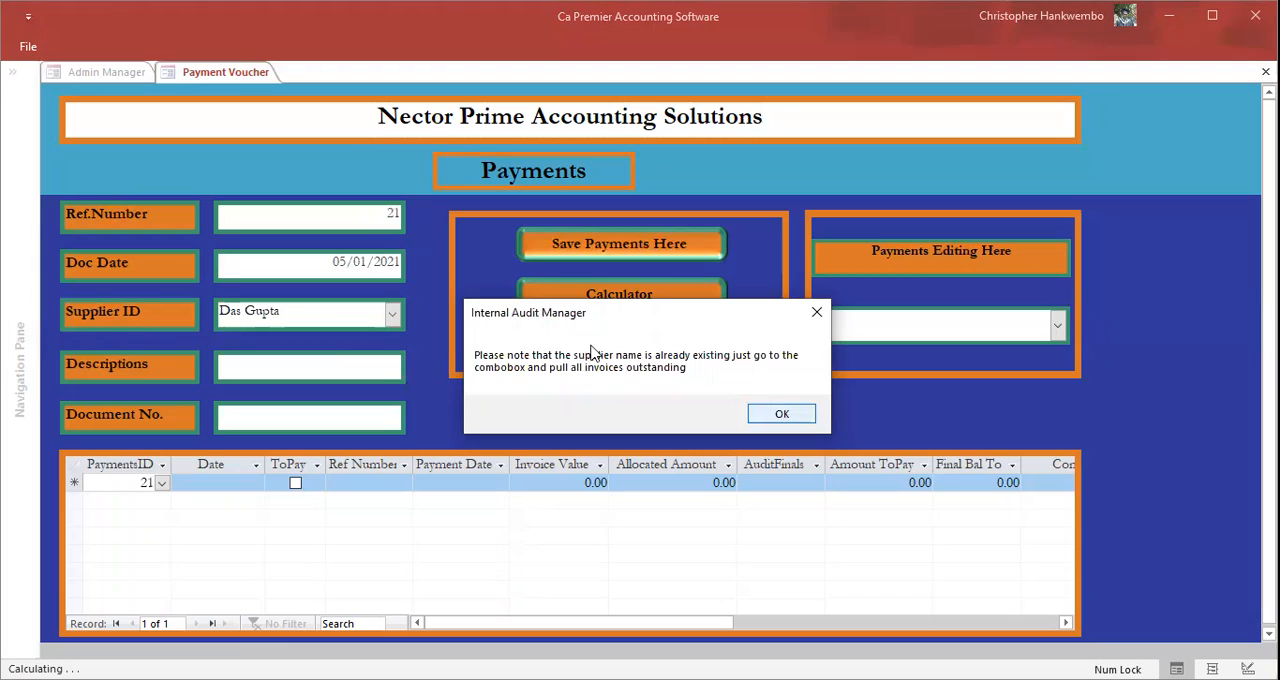
pyautogui.click(798, 420)
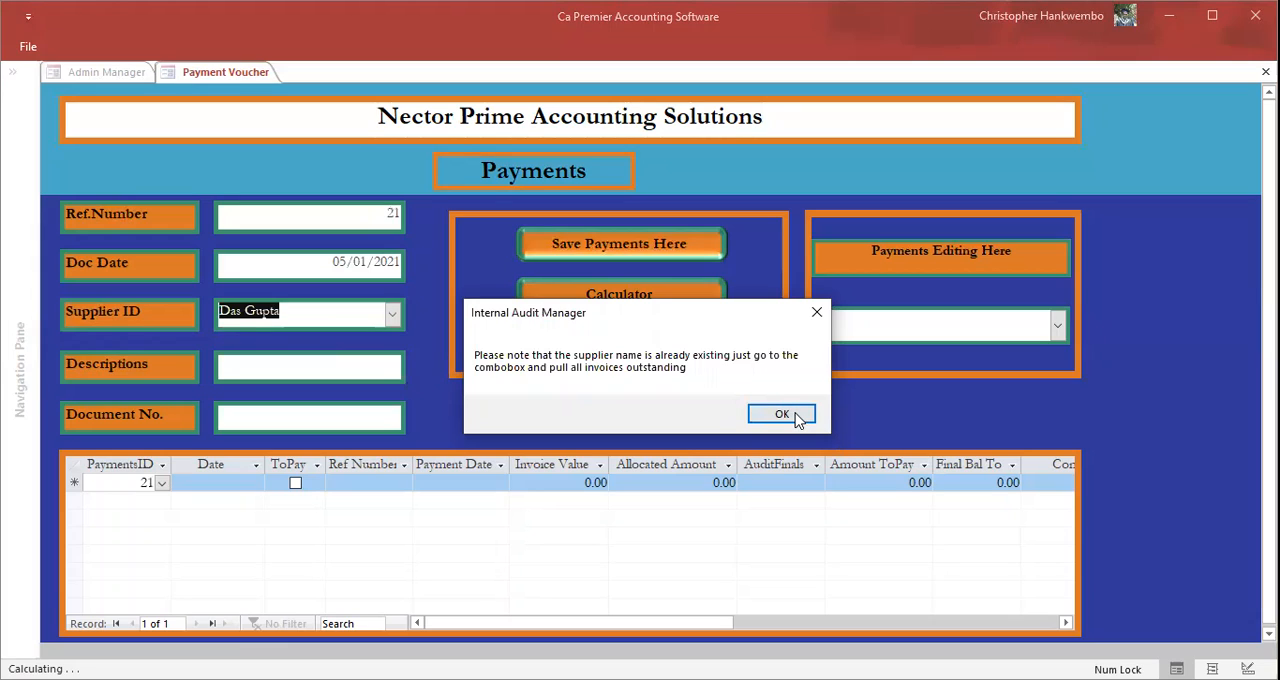
pyautogui.click(782, 414)
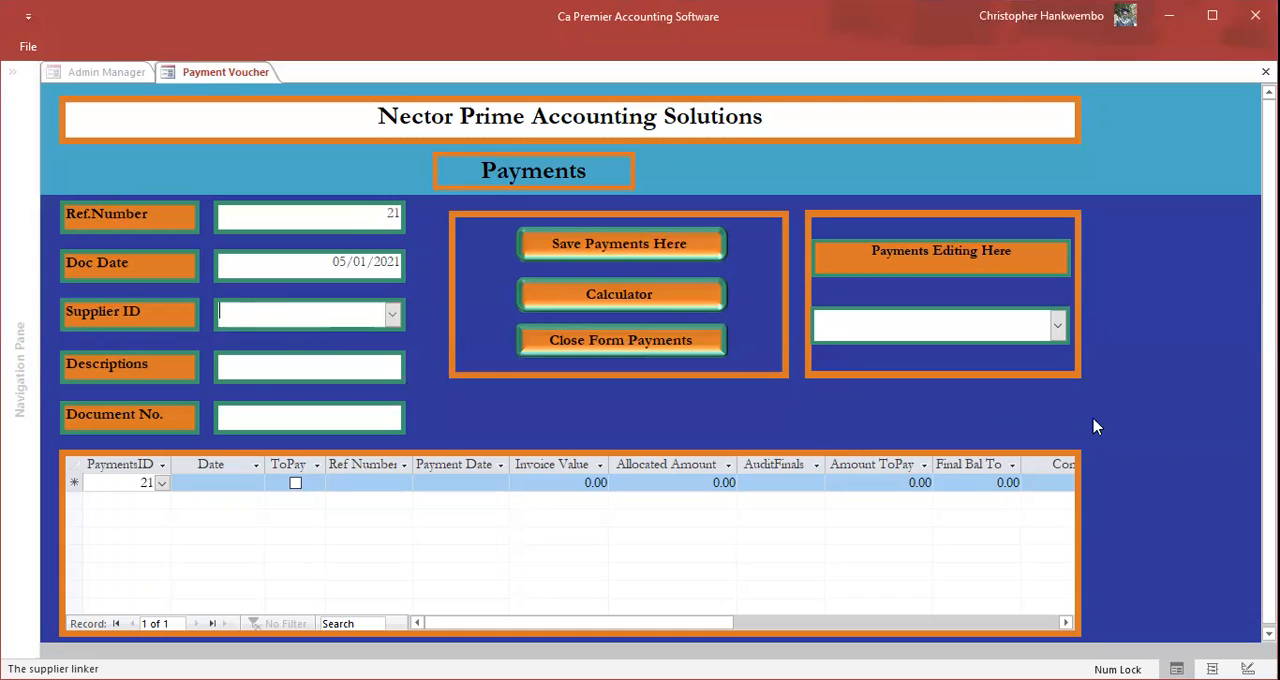
# Step: Load the supplier's existing payment record 13 and mark the invoice dated 05/01/2021 for payment
pyautogui.click(1062, 326)
pyautogui.click(936, 370)
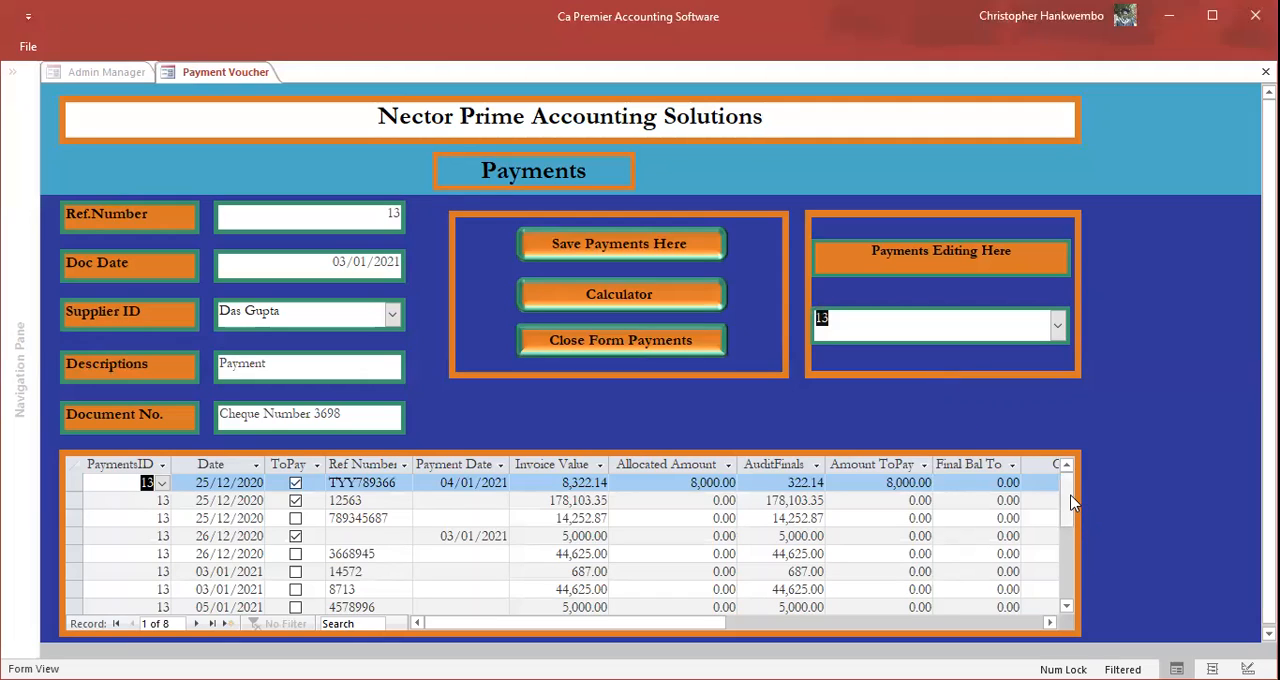
pyautogui.click(1064, 563)
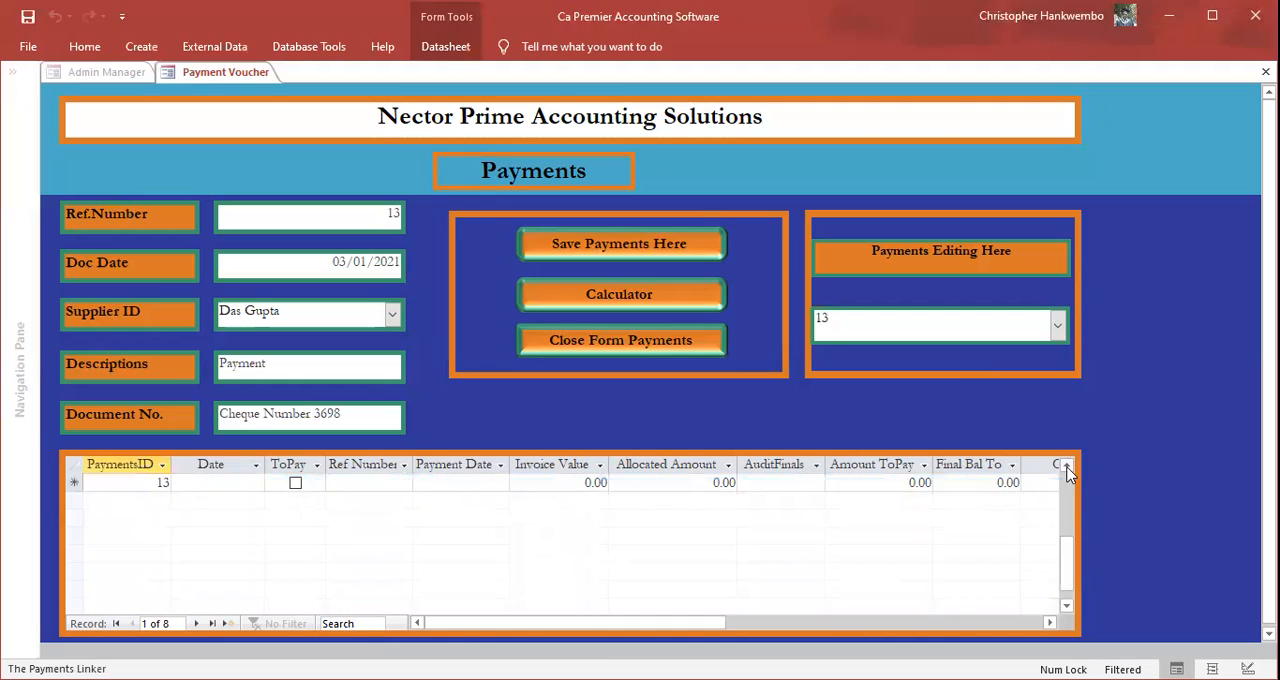
pyautogui.scroll(1, 1066, 473)
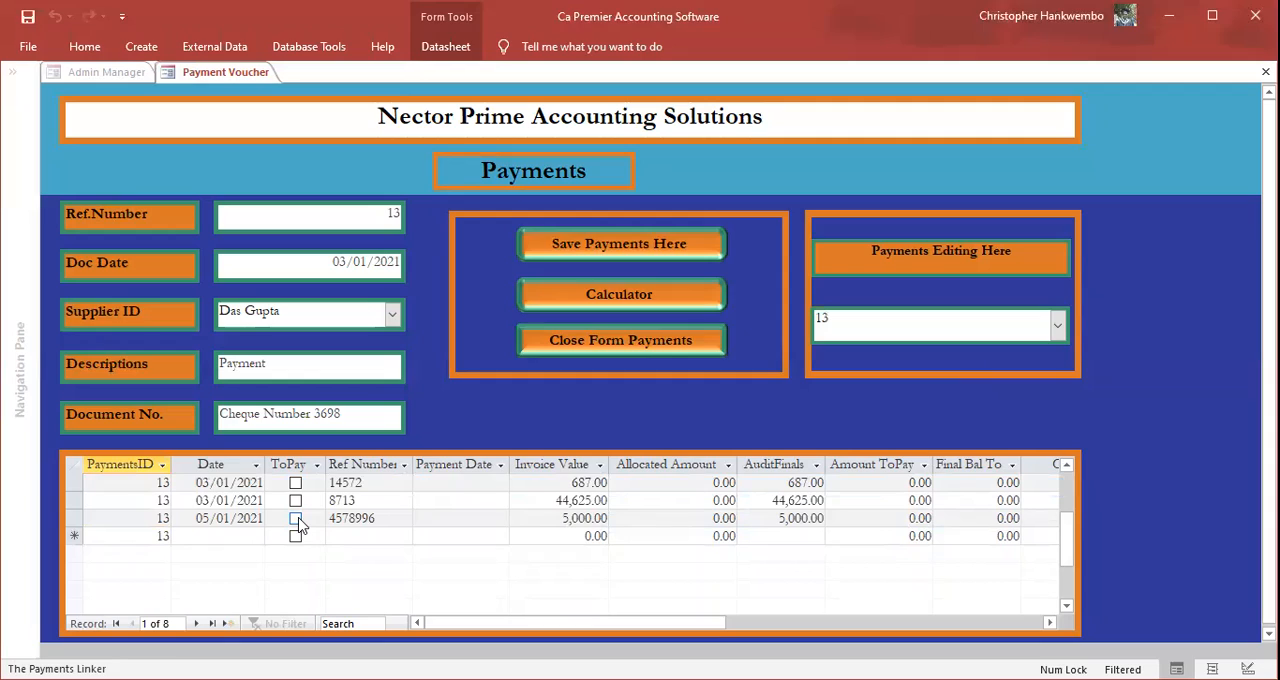
pyautogui.click(296, 518)
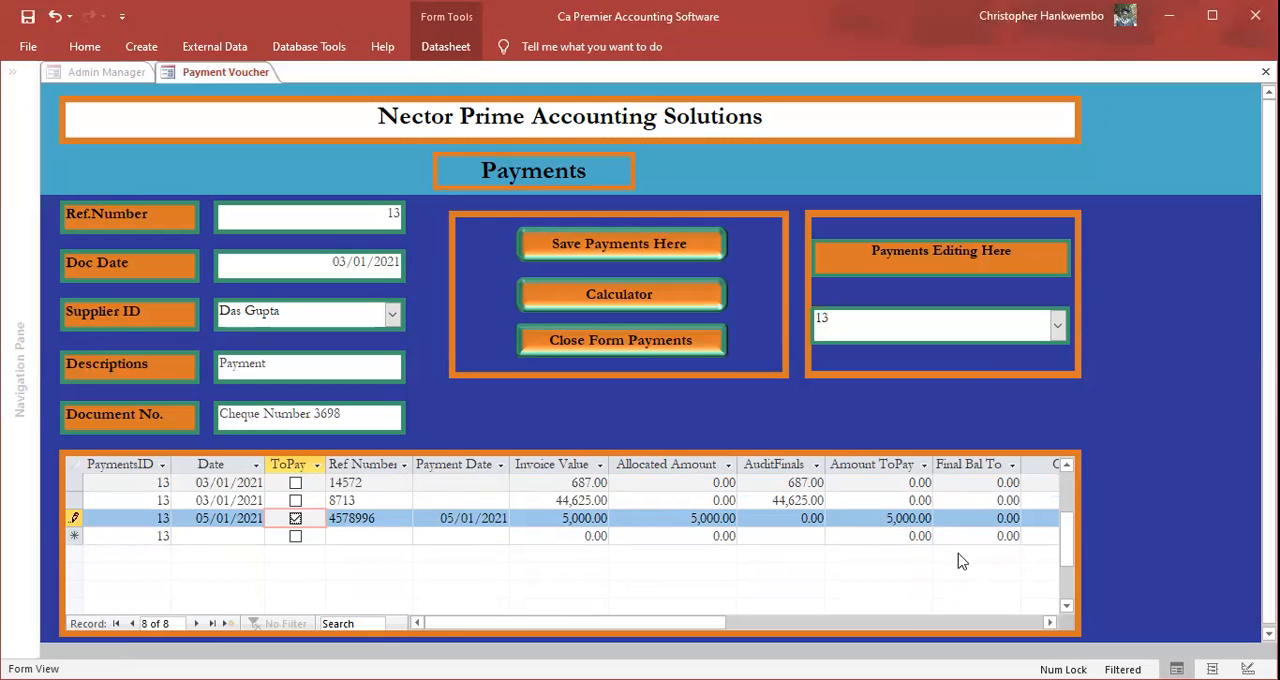
# Step: Set the amount to pay on the invoice dated 05/01/2021 to 4000
pyautogui.press('Tab')
pyautogui.press('Delete')
pyautogui.press('Delete')
pyautogui.press('Delete')
pyautogui.press('Delete')
pyautogui.press('Delete')
pyautogui.press('Delete')
pyautogui.press('Delete')
pyautogui.press('Delete')
pyautogui.write('4000')
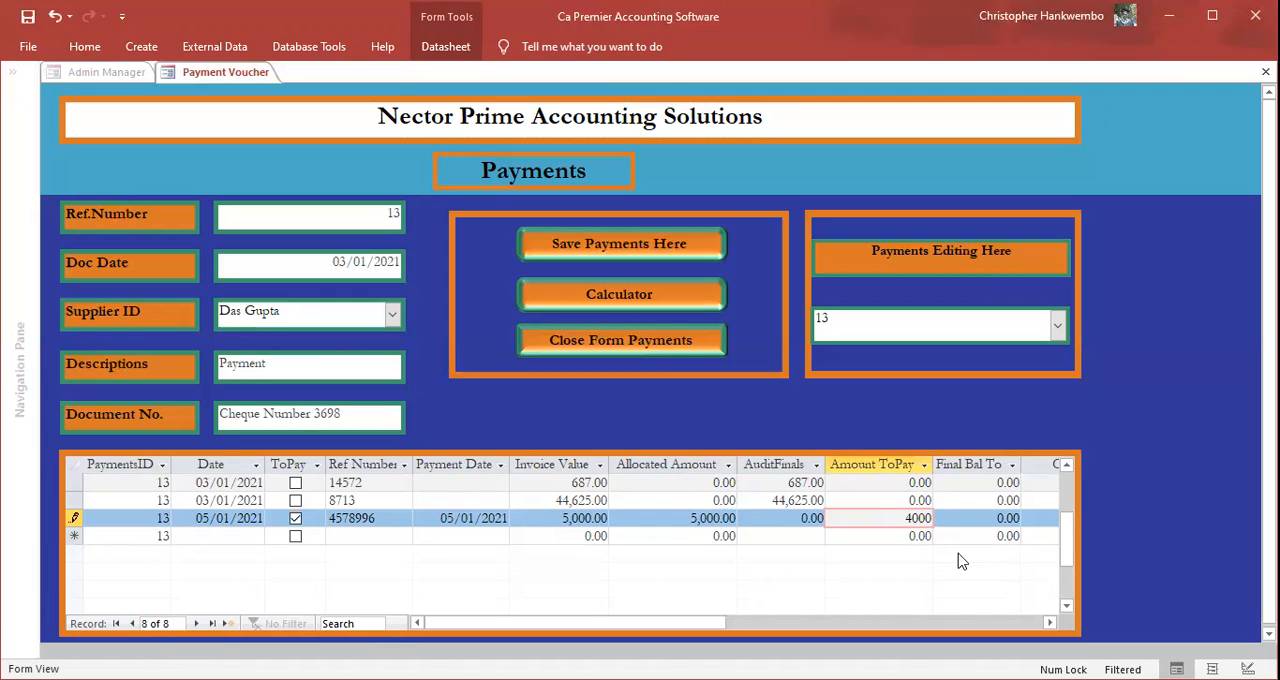
pyautogui.press('Tab')
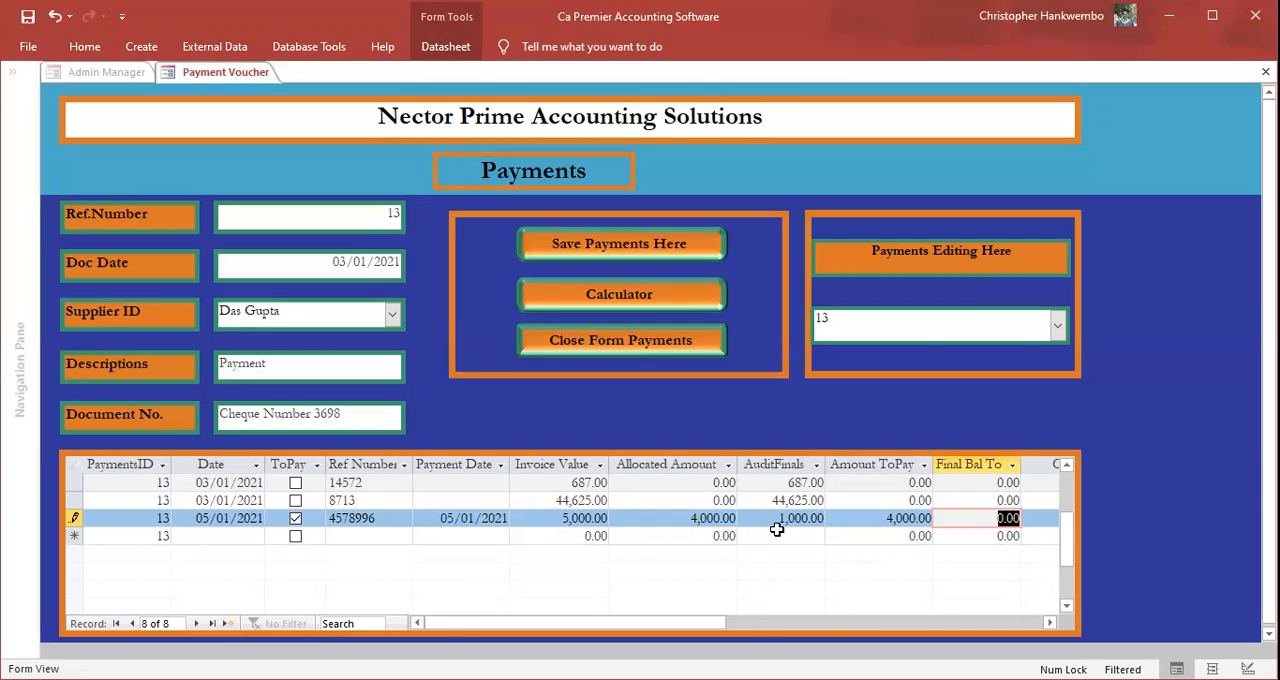
# Step: Add the comment "Refer to cheque number 12453 the balance to paid later" to the marked payment line, then save the payment
pyautogui.press('Tab')
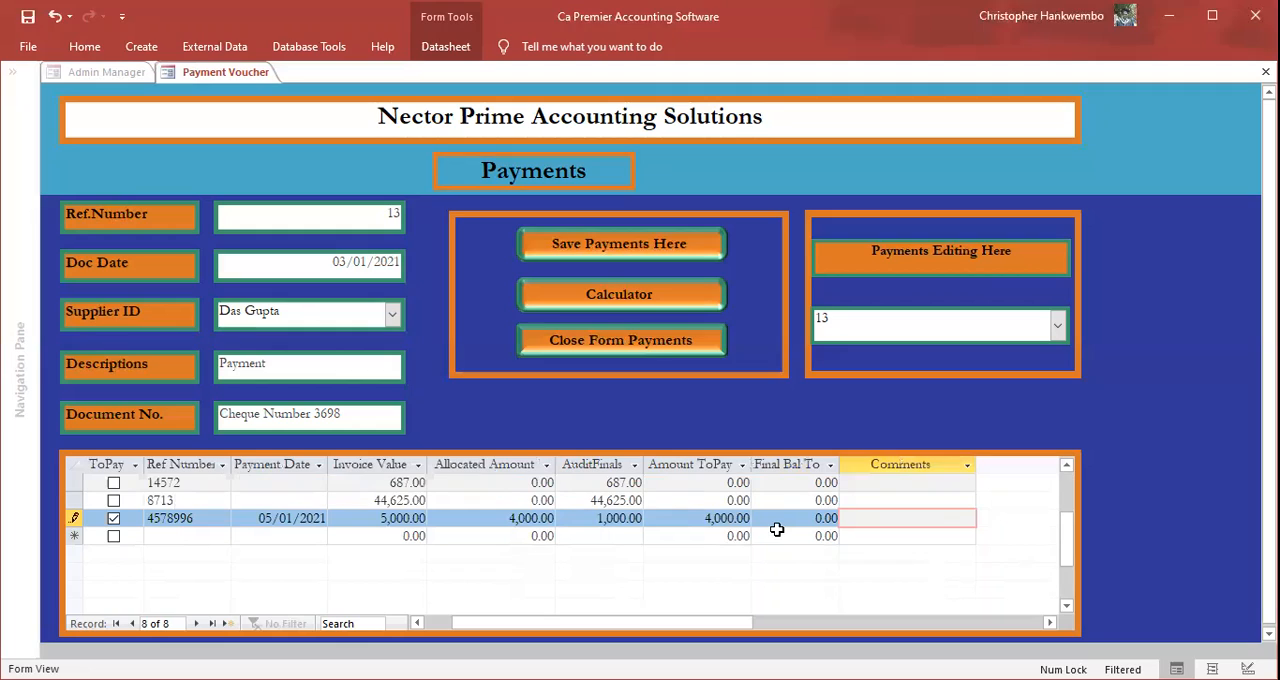
pyautogui.write('Refere')
pyautogui.press('BackSpace')
pyautogui.write('to cheque nu')
pyautogui.write('mber')
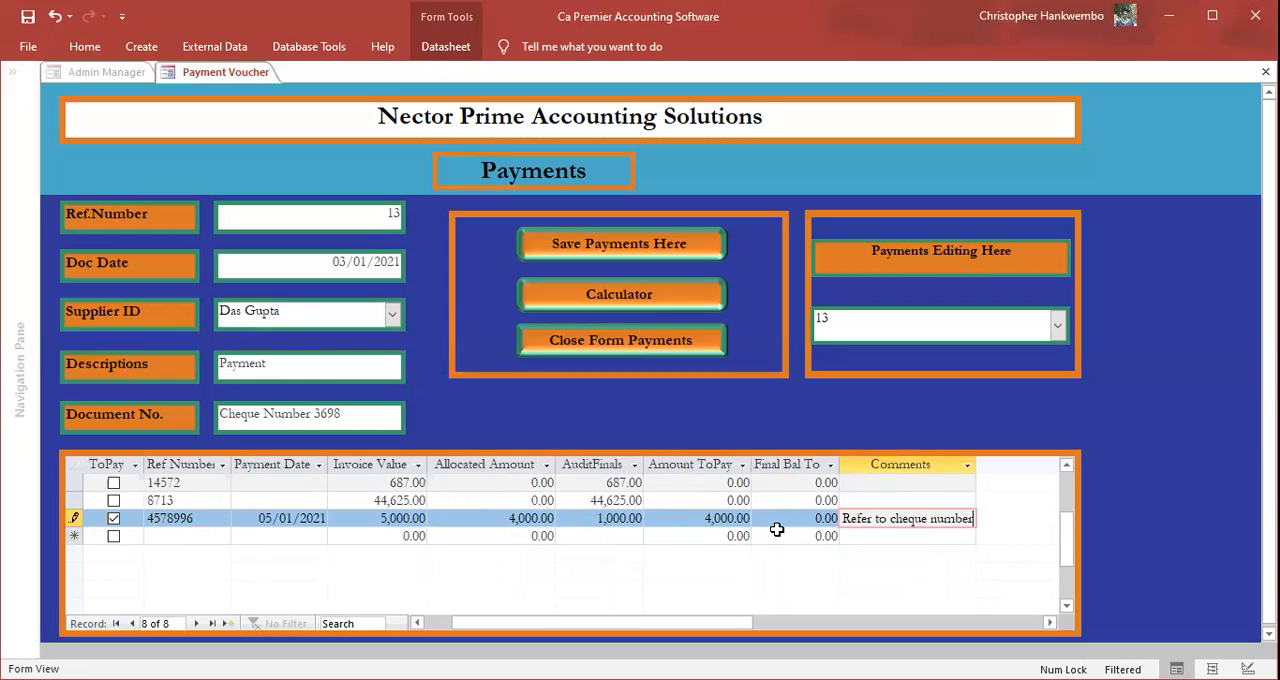
pyautogui.write(' 12453')
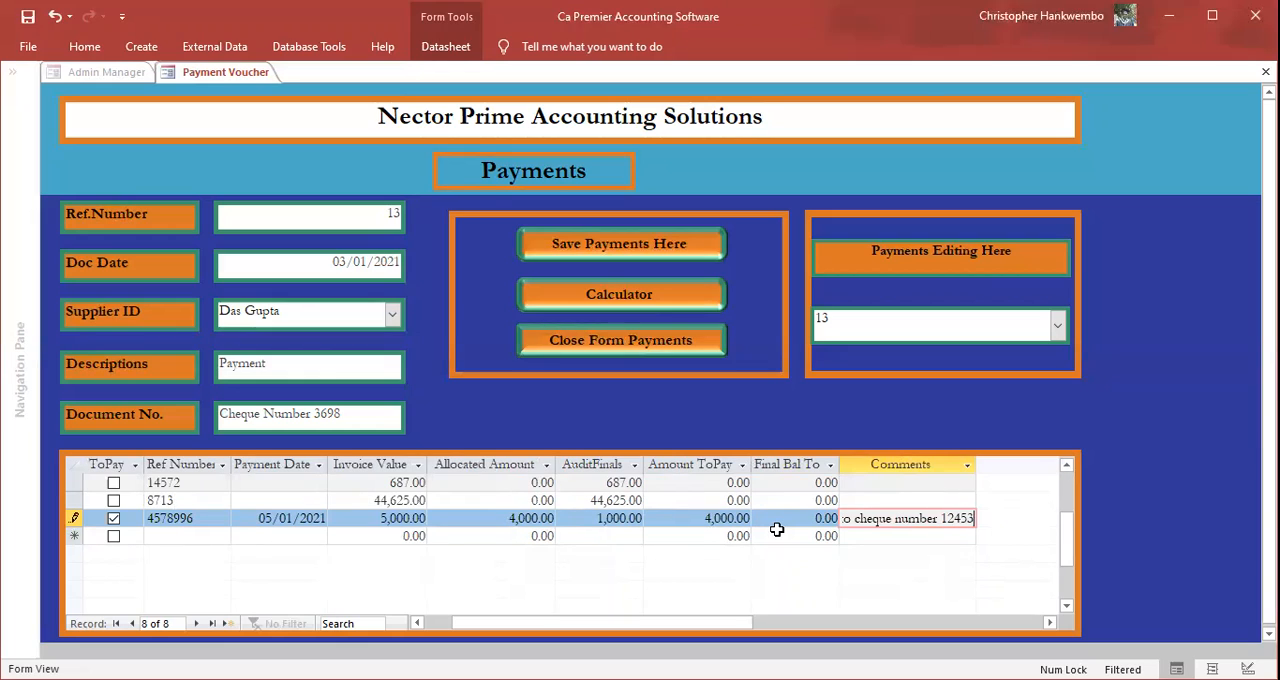
pyautogui.write(' the ')
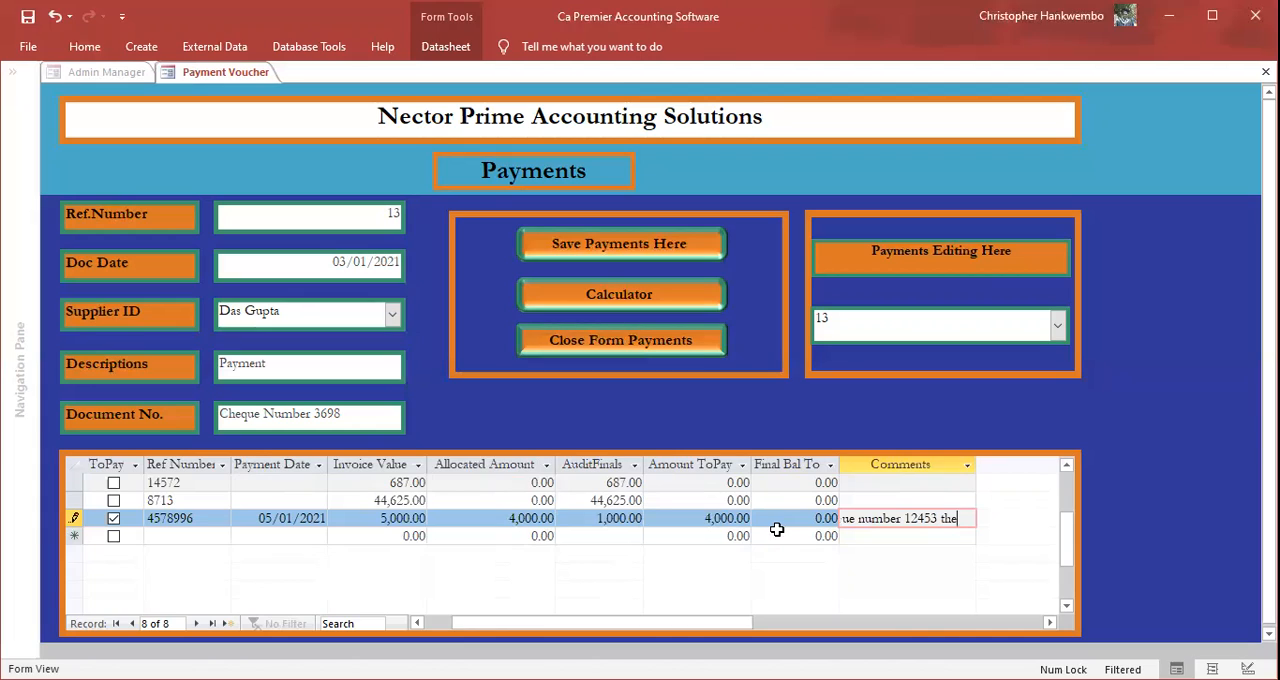
pyautogui.write('balan')
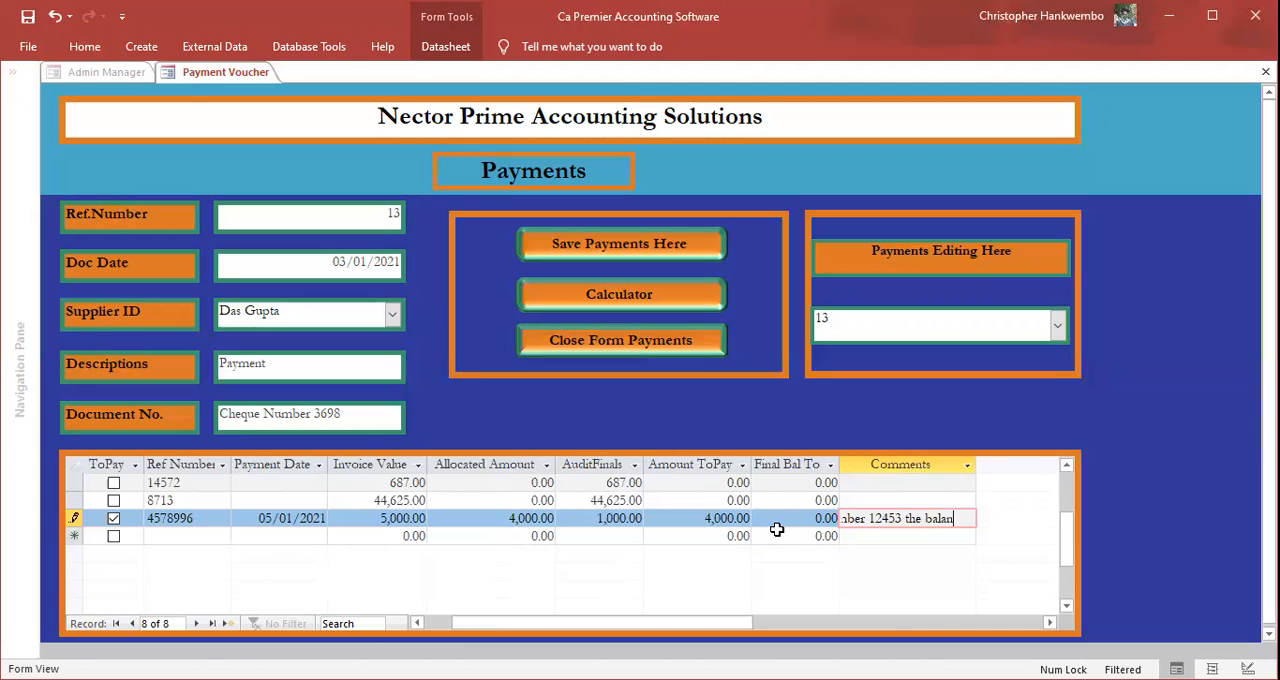
pyautogui.write('ce to')
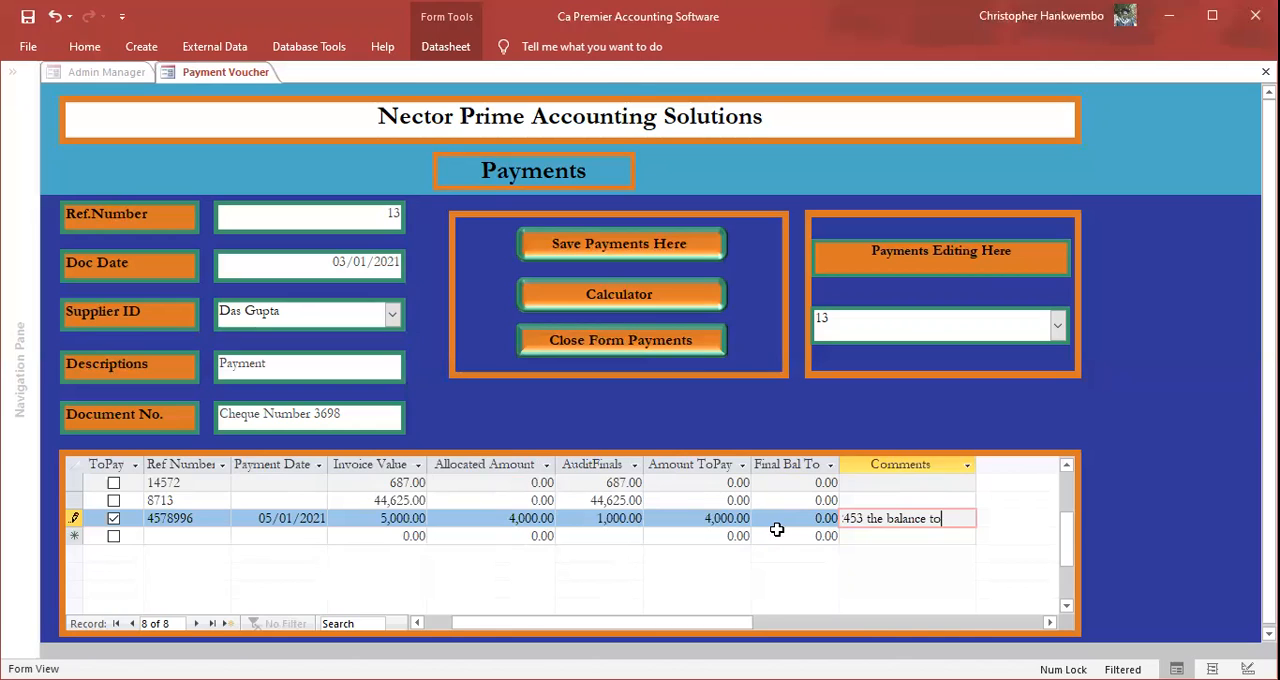
pyautogui.write(' paid later')
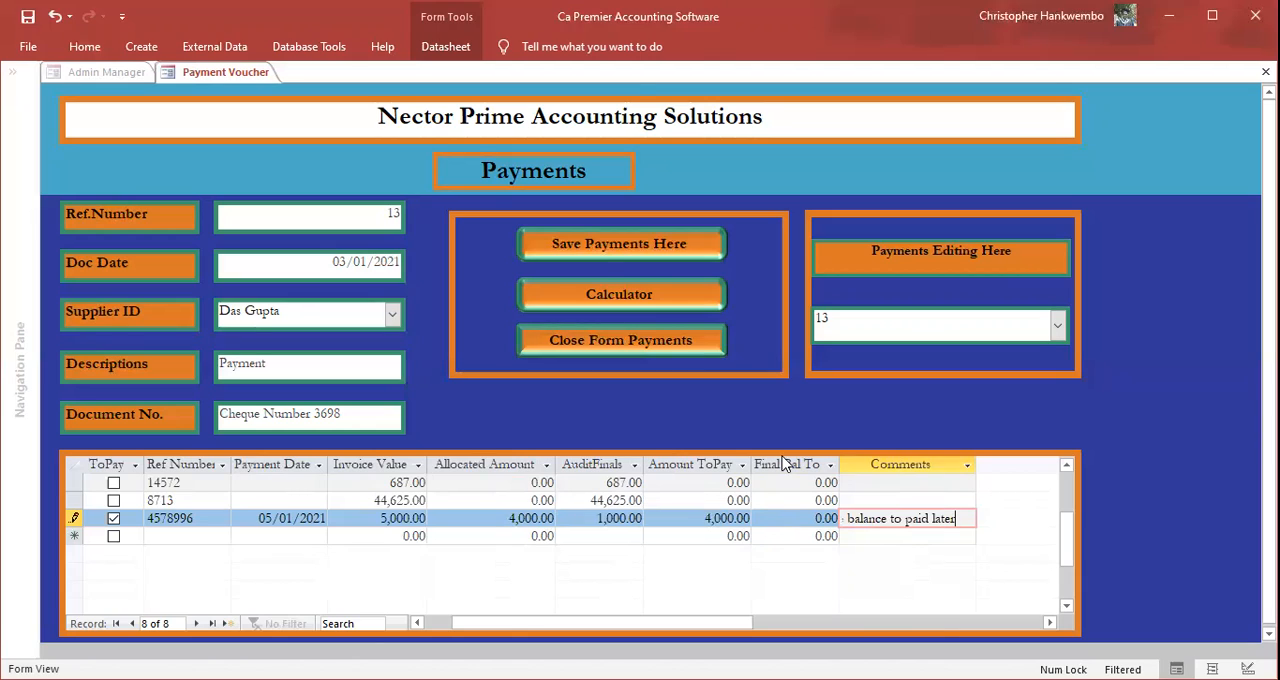
pyautogui.click(588, 252)
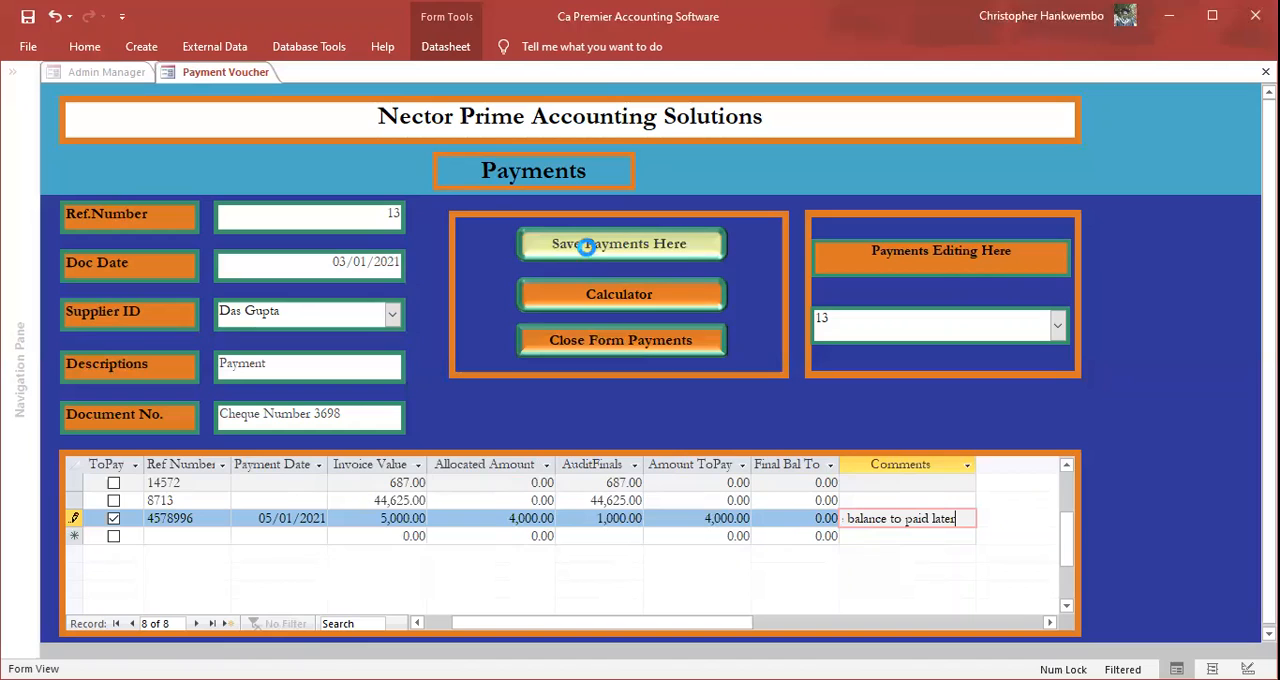
# Step: Close the payments form, then preview the payment voucher report for voucher date 05/01/2021 and payments ID 13
pyautogui.click(598, 340)
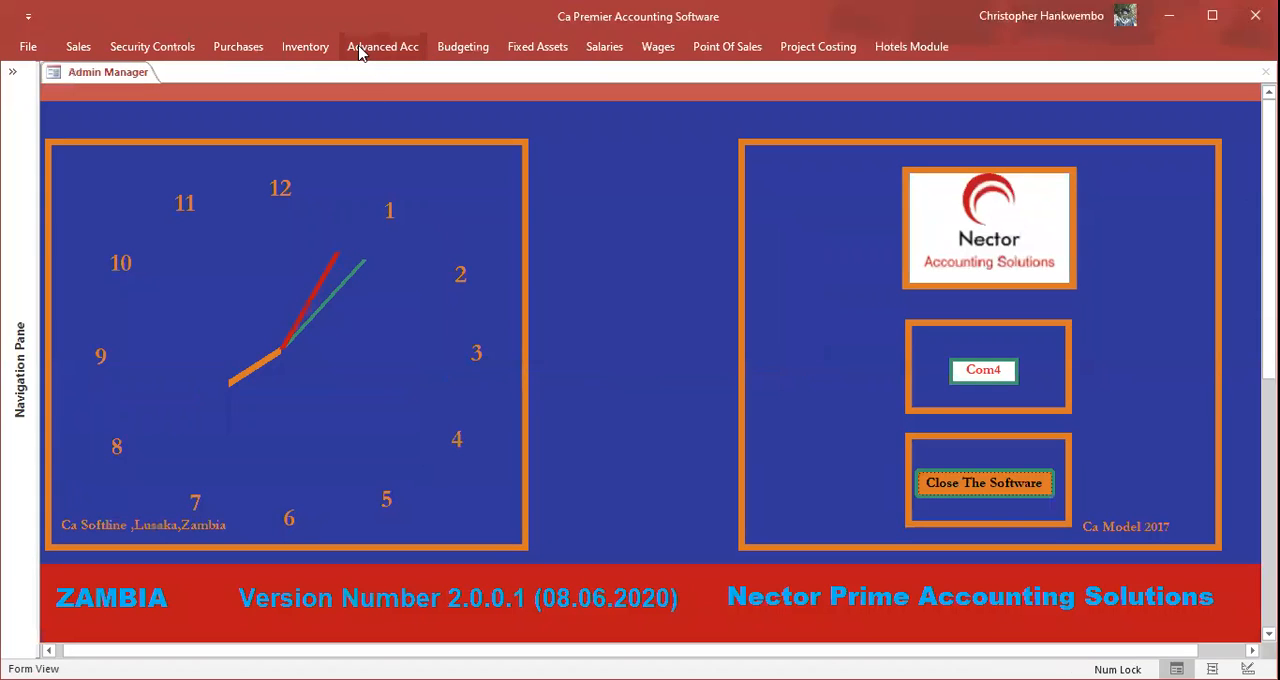
pyautogui.click(246, 47)
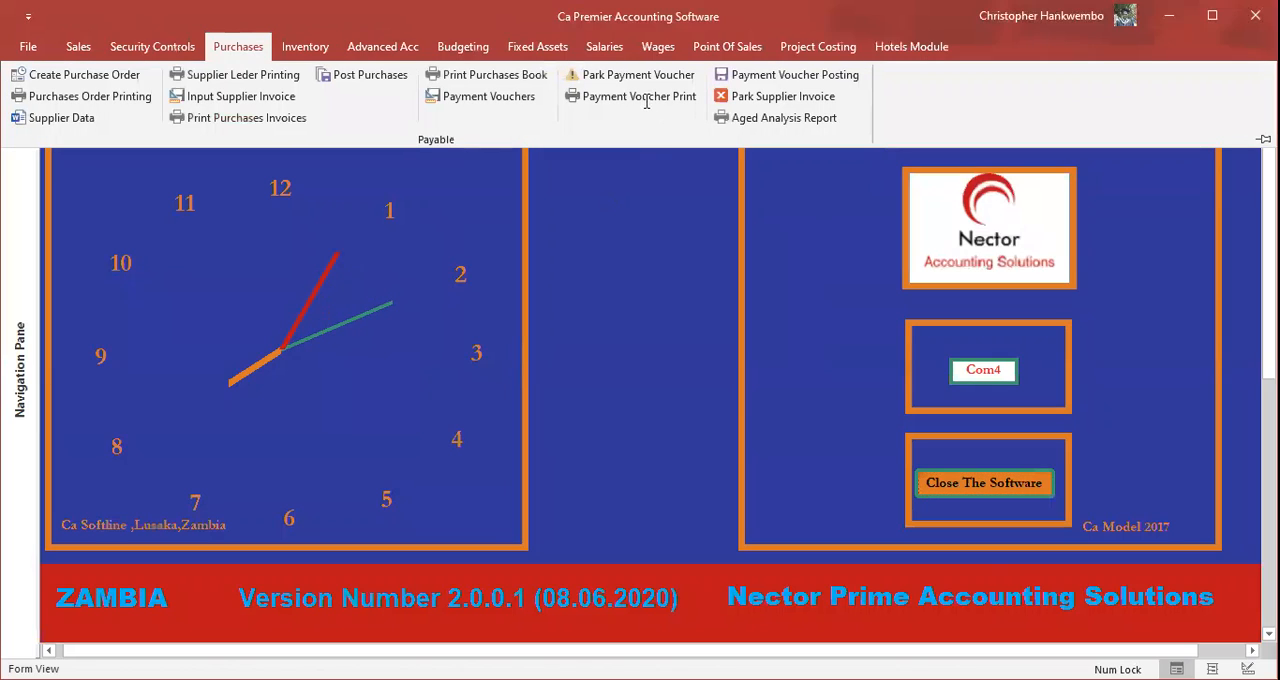
pyautogui.click(646, 98)
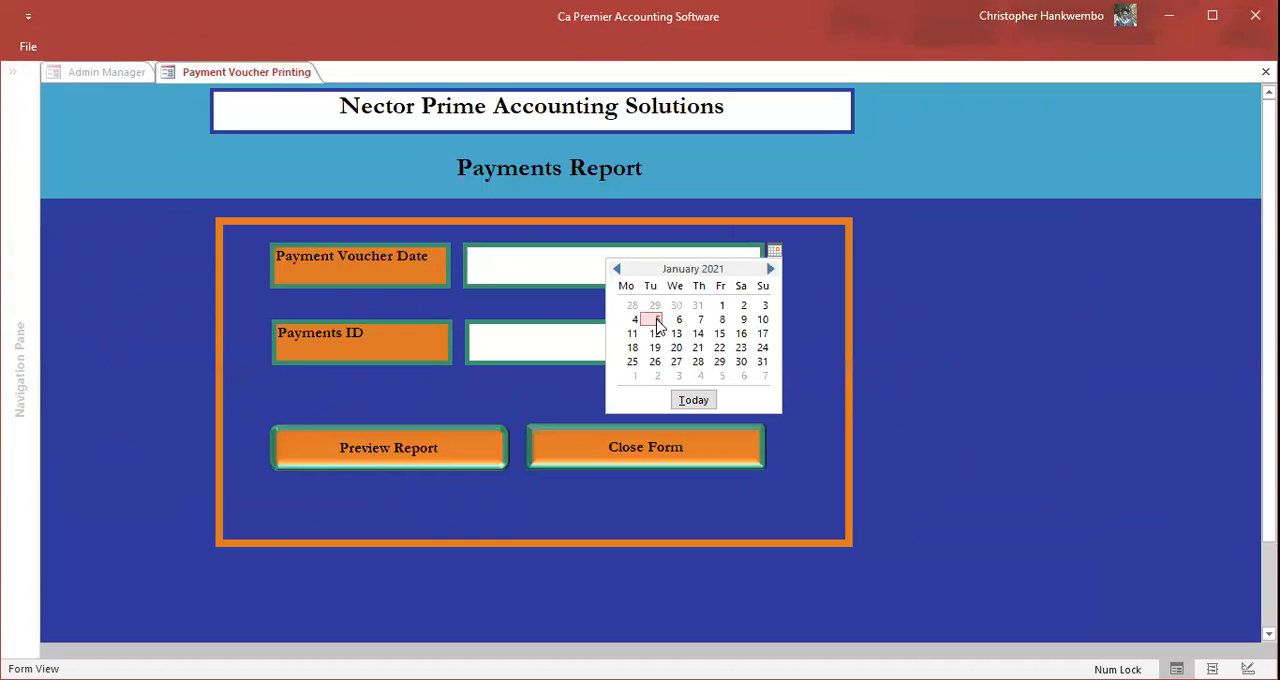
pyautogui.click(657, 325)
pyautogui.click(754, 345)
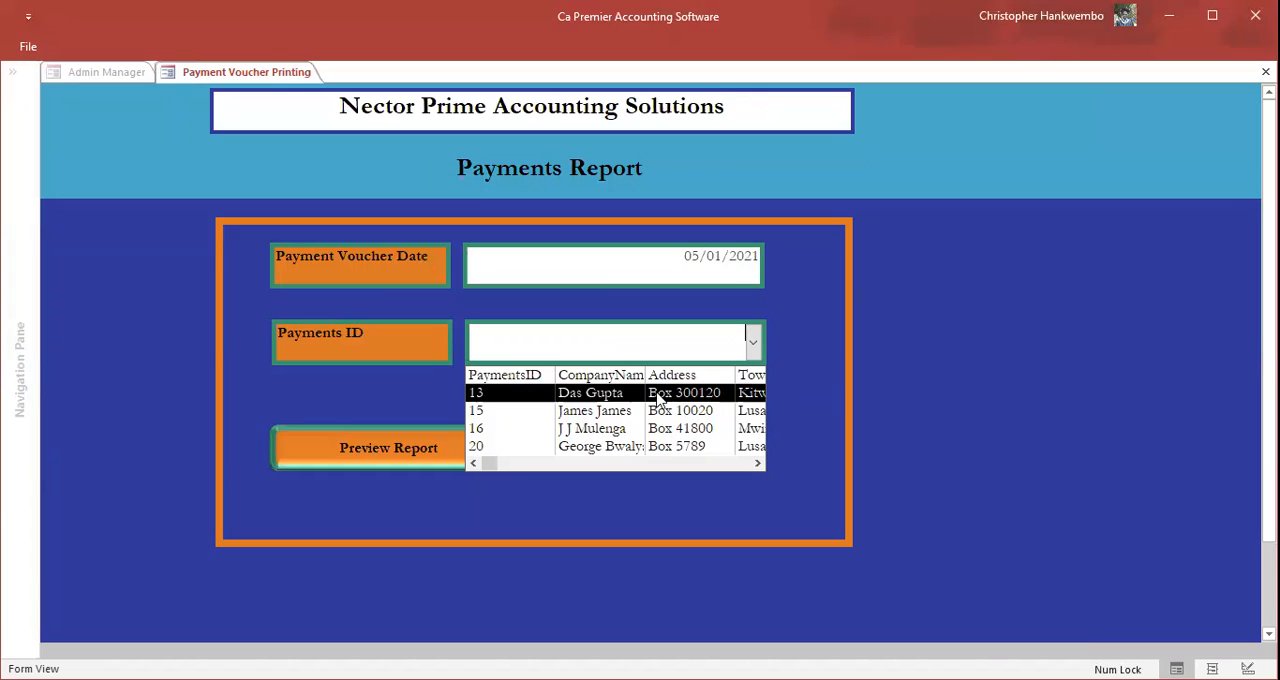
pyautogui.click(415, 451)
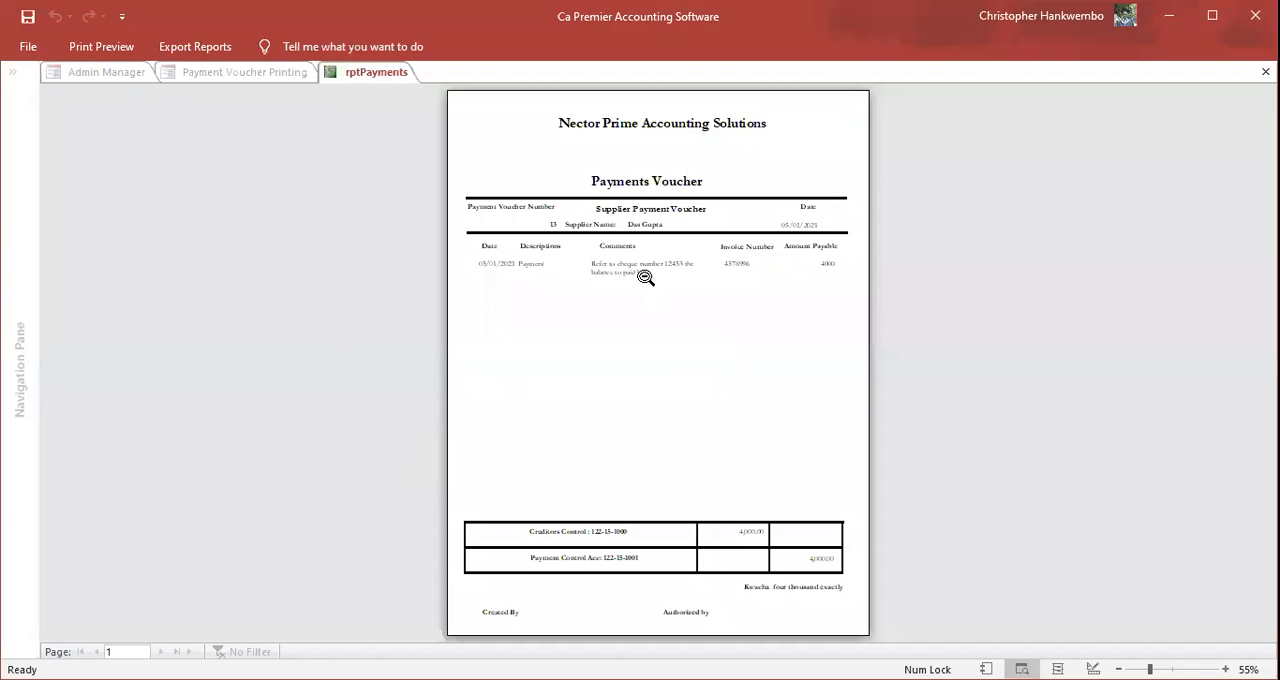
# Step: Examine the payment voucher's supplier details, comment, amount payable and control account entries, then close the preview and the report form
pyautogui.click(645, 277)
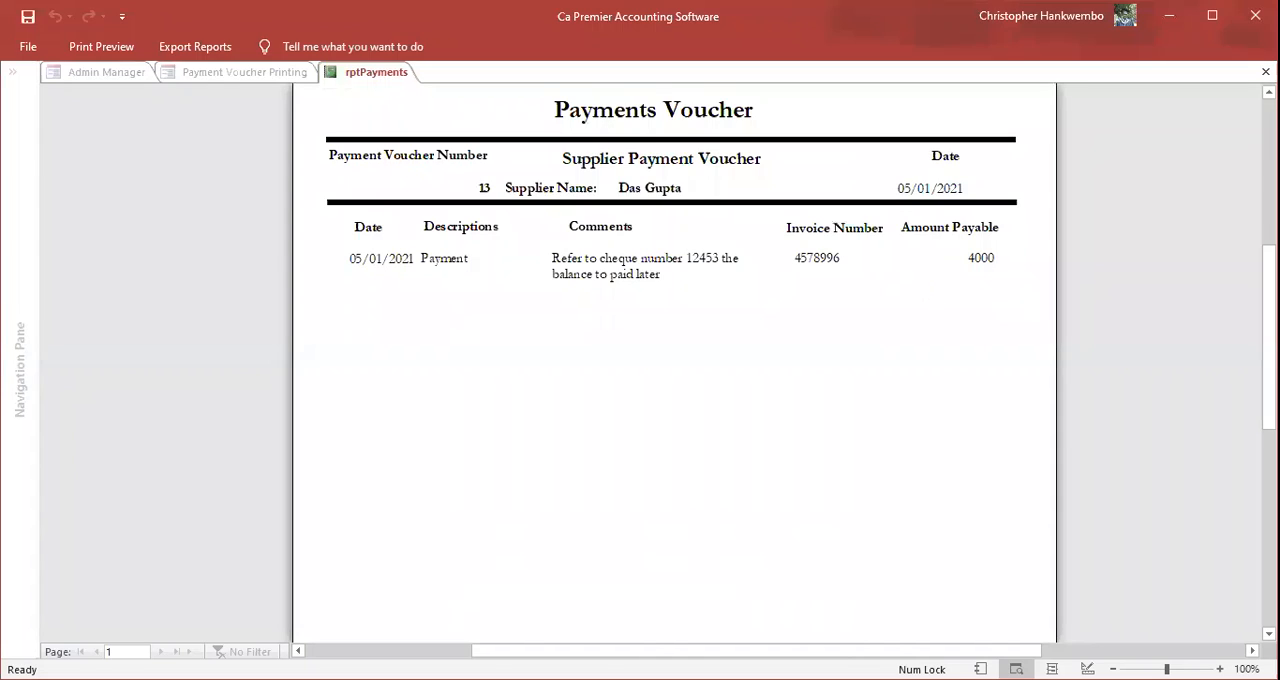
pyautogui.scroll(1, 675, 360)
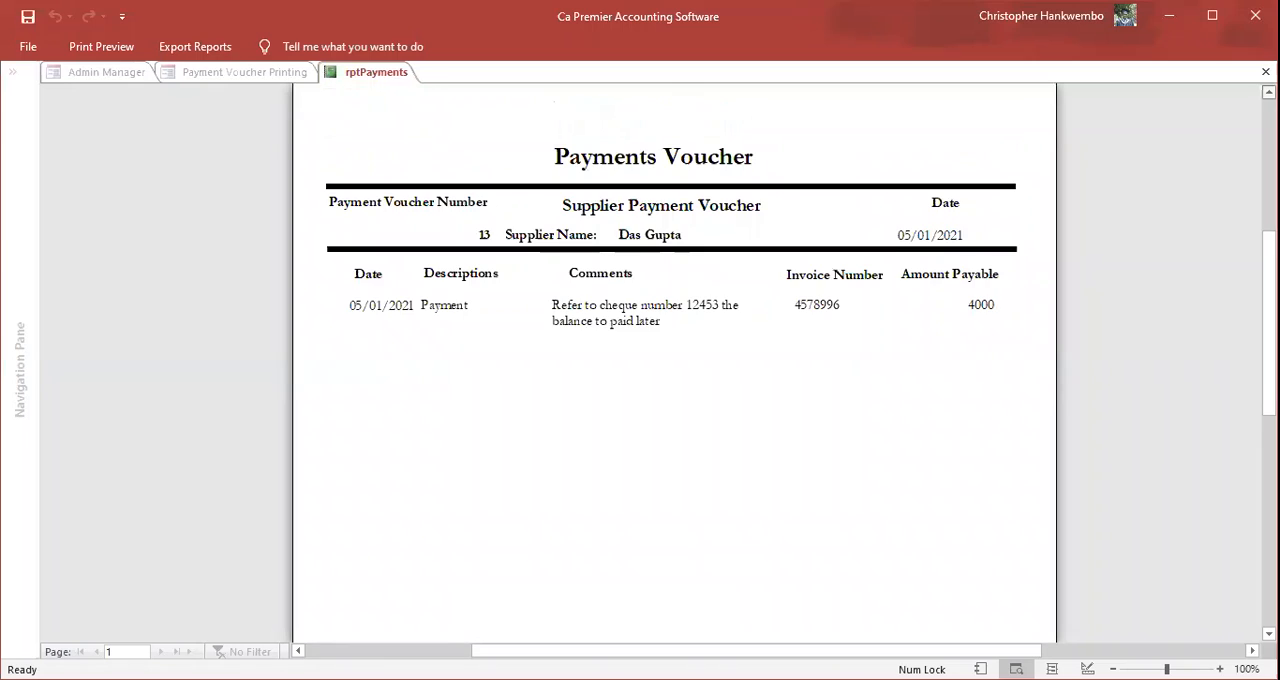
pyautogui.scroll(3, 1246, 266)
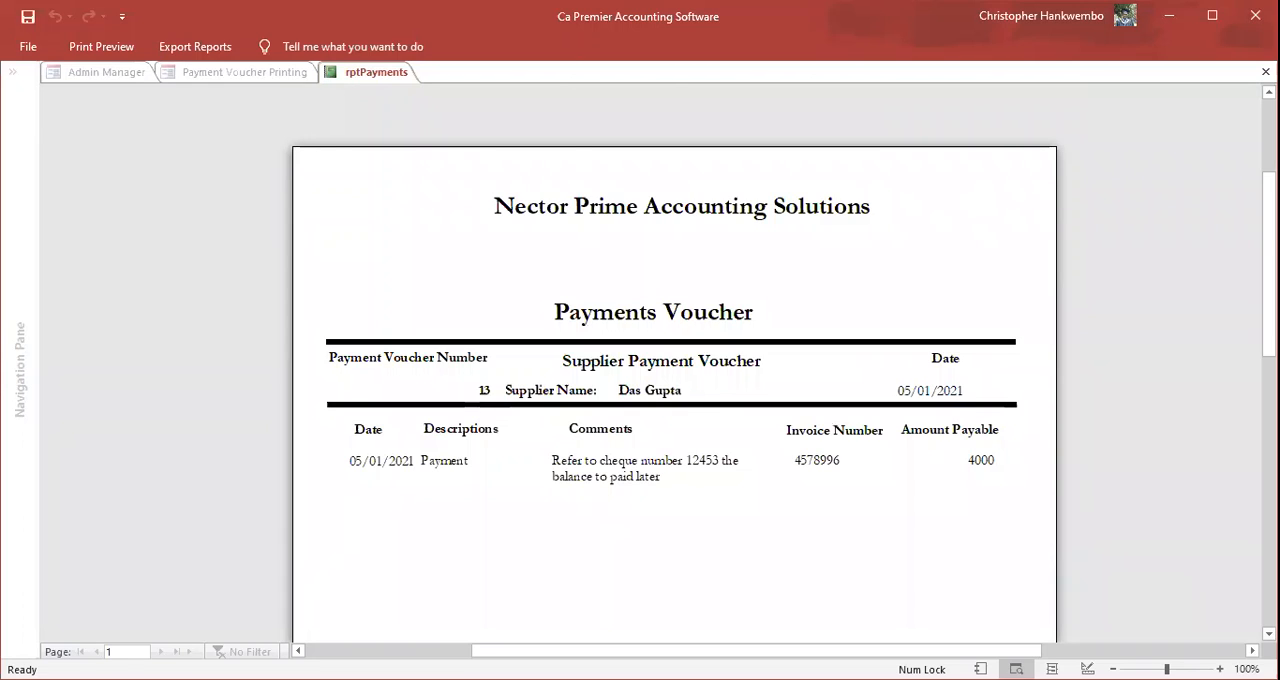
pyautogui.scroll(-4, 674, 360)
pyautogui.scroll(-3, 674, 360)
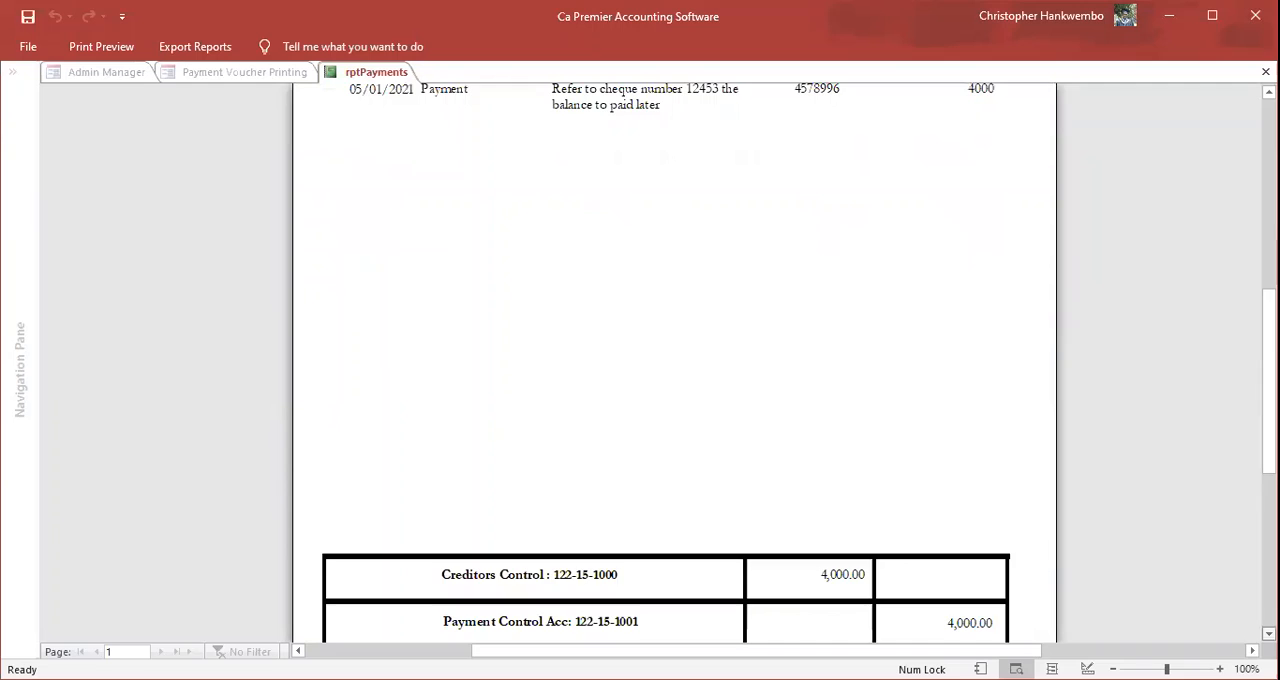
pyautogui.scroll(-2, 674, 360)
pyautogui.scroll(-3, 674, 360)
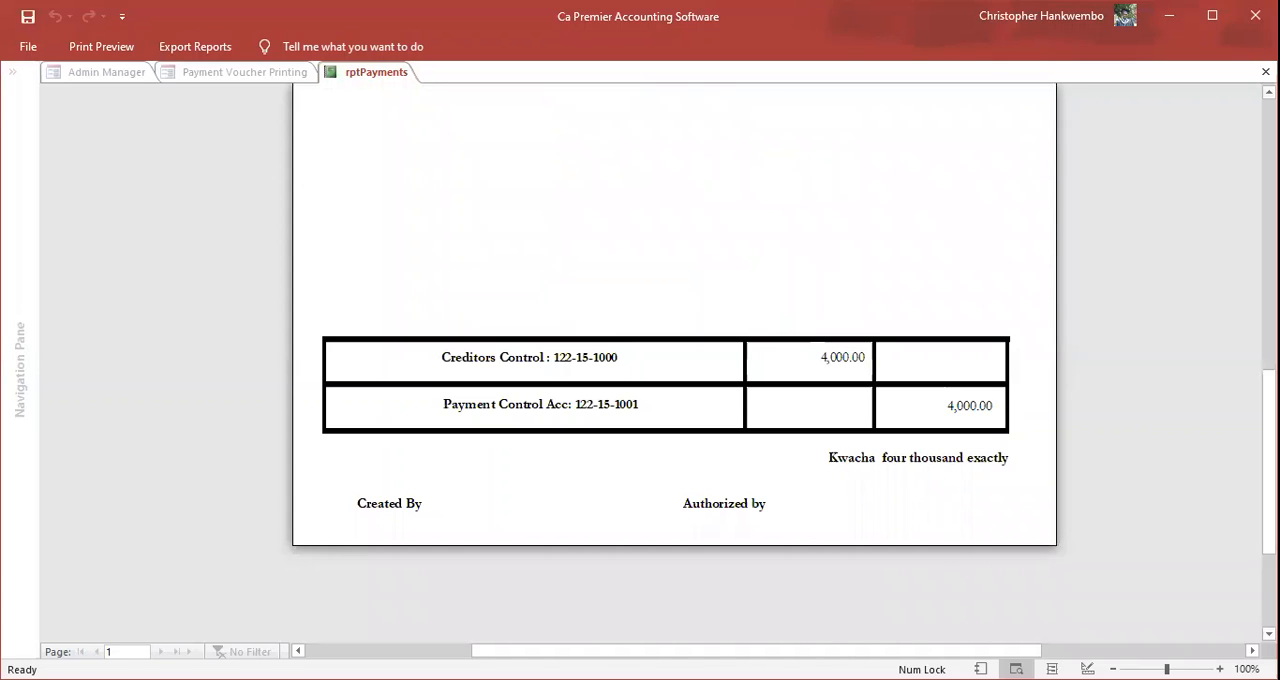
pyautogui.scroll(4, 674, 360)
pyautogui.scroll(4, 674, 360)
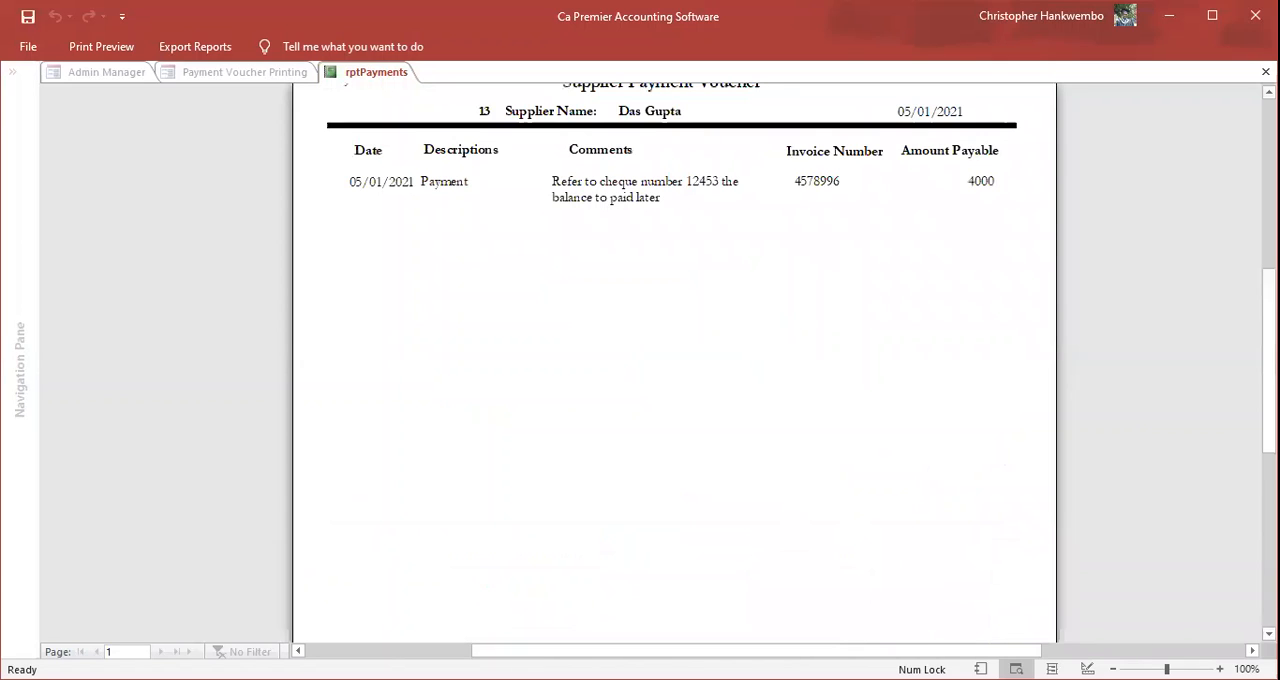
pyautogui.scroll(3, 674, 360)
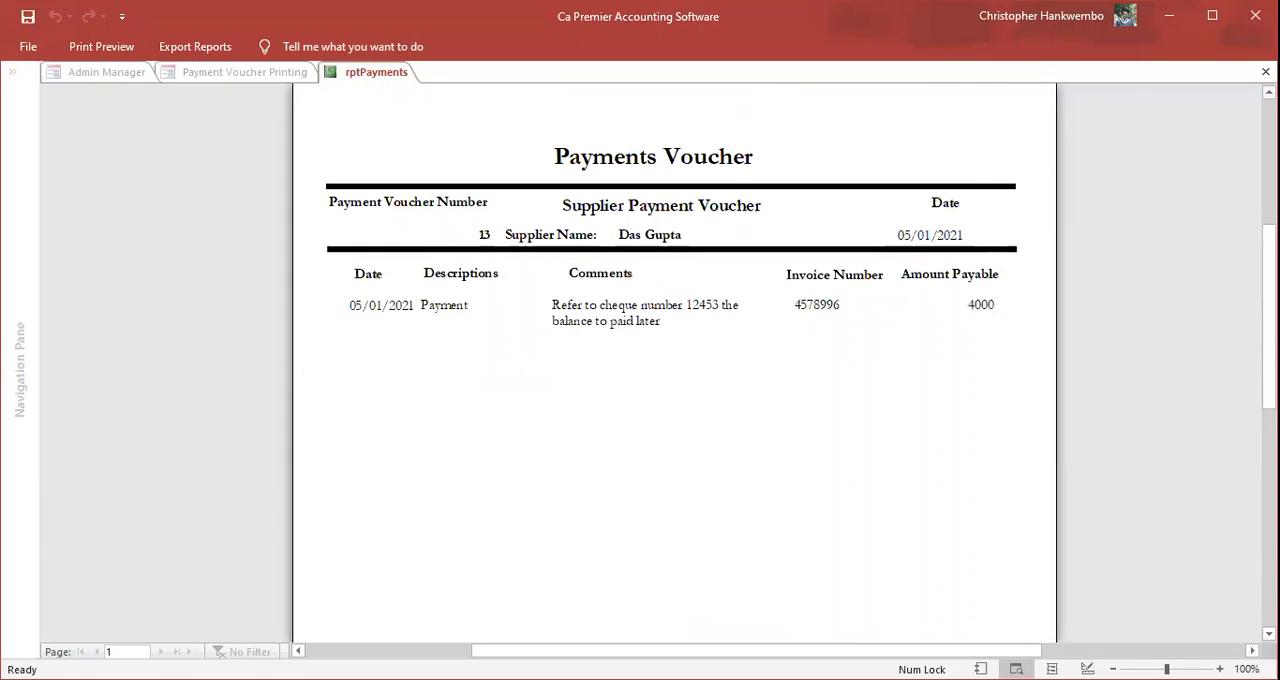
pyautogui.scroll(1, 674, 360)
pyautogui.scroll(1, 674, 360)
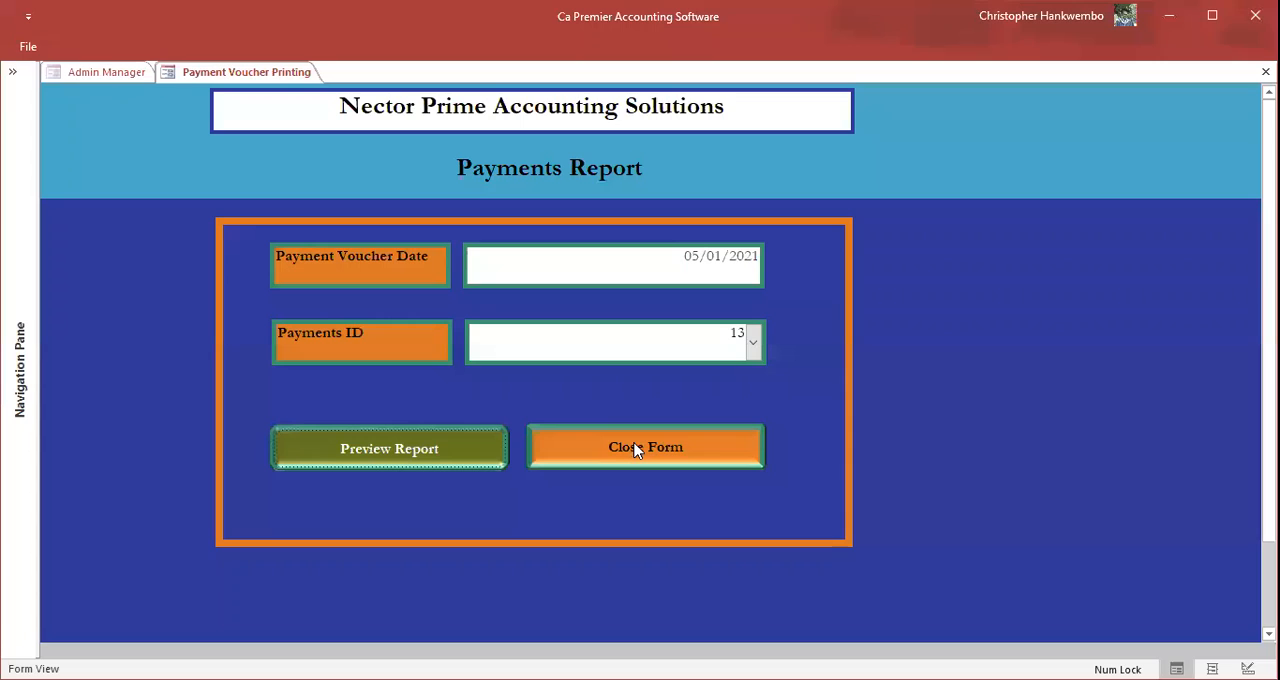
pyautogui.click(634, 450)
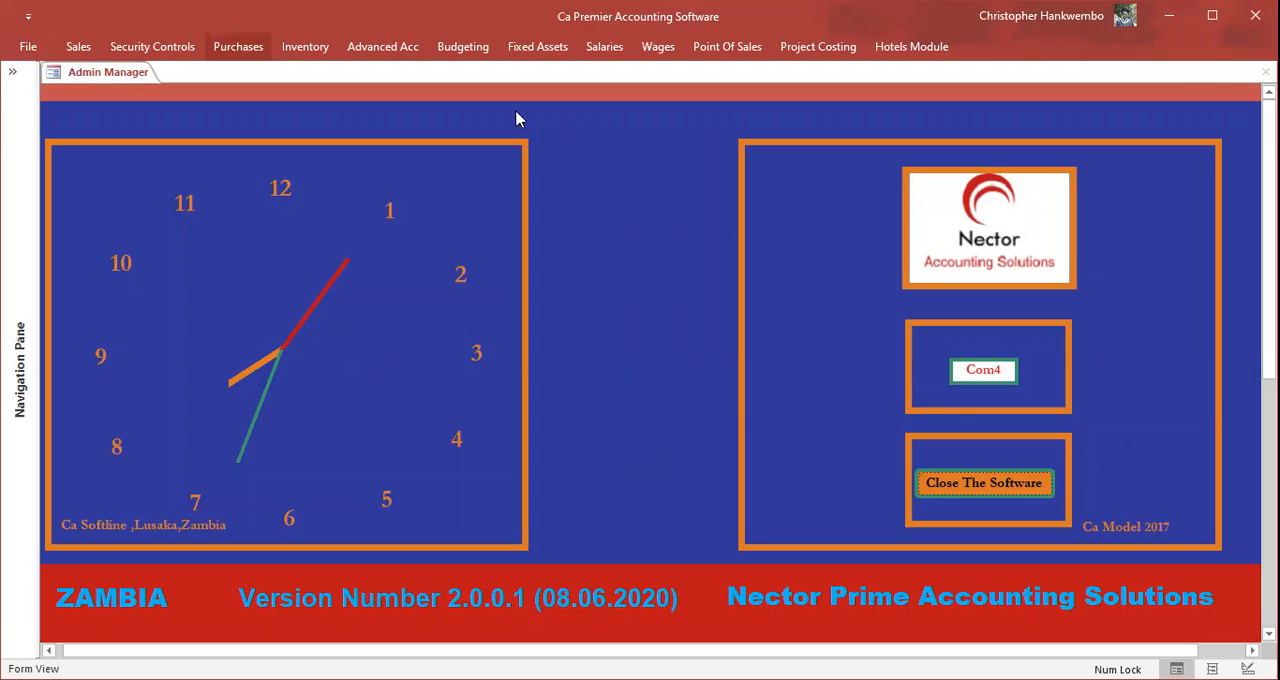
# Step: Reopen payment record 13 in the payment vouchers, check the amounts on the invoice line dated 05/01/2021, then close the form
pyautogui.click(484, 96)
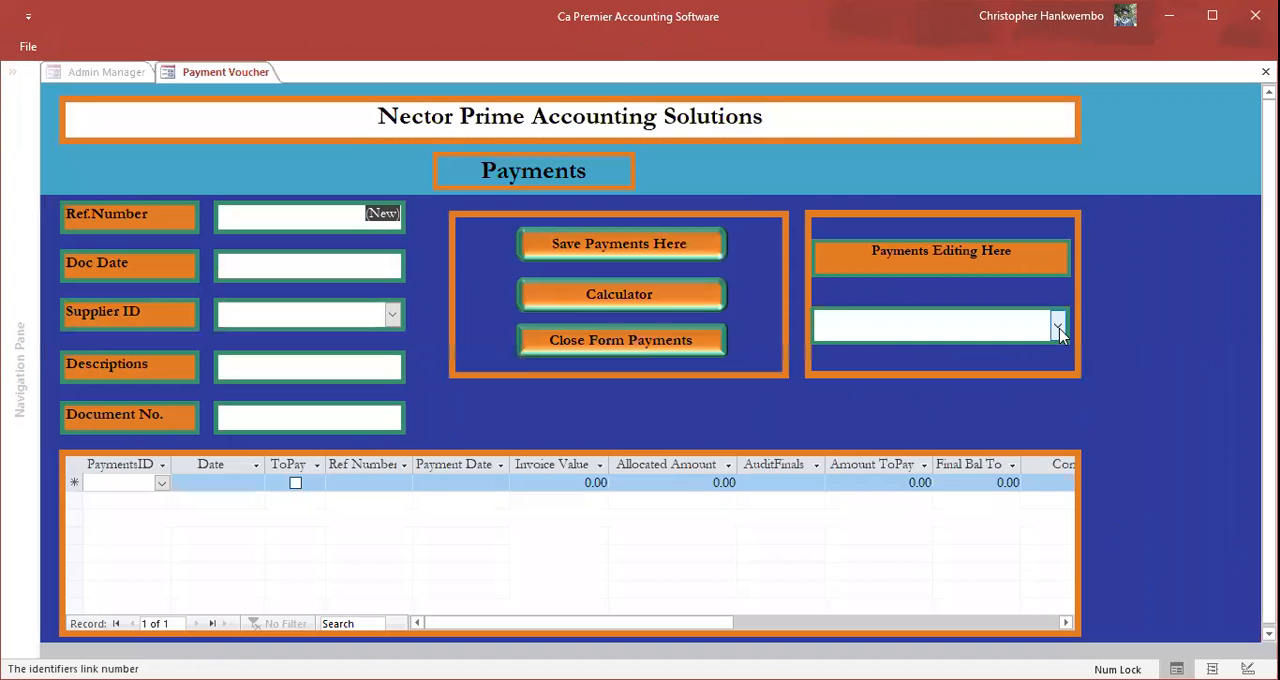
pyautogui.click(1057, 325)
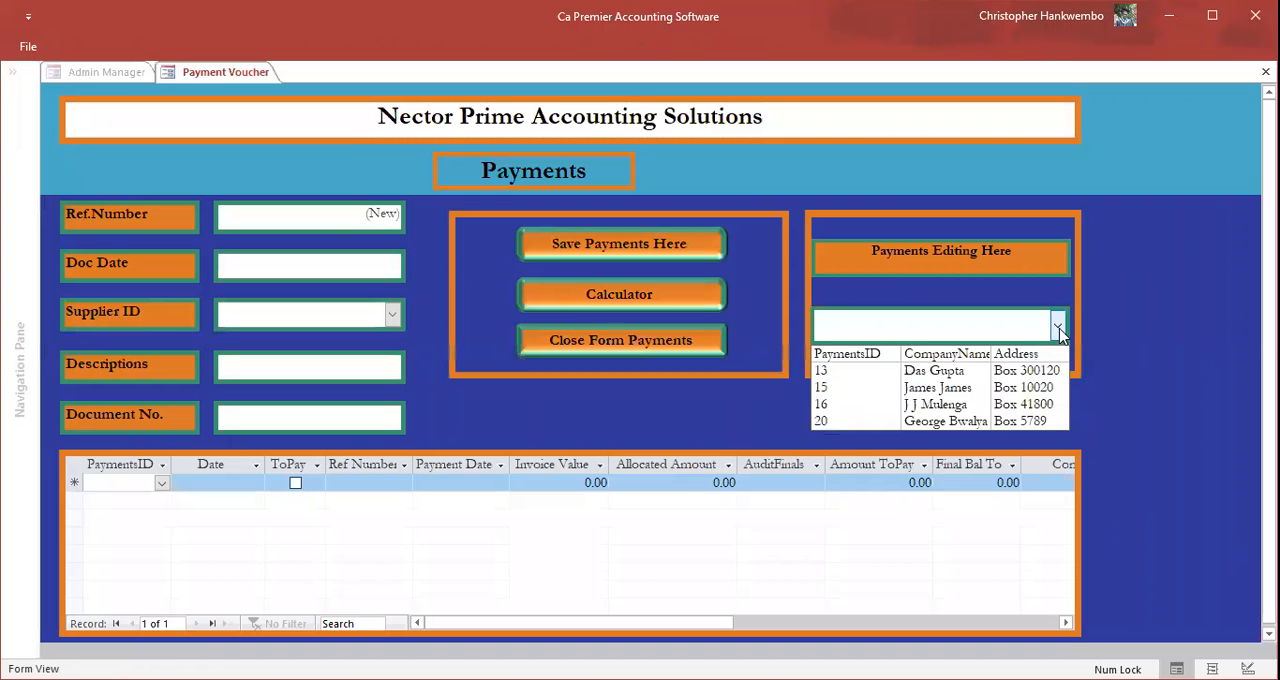
pyautogui.click(977, 371)
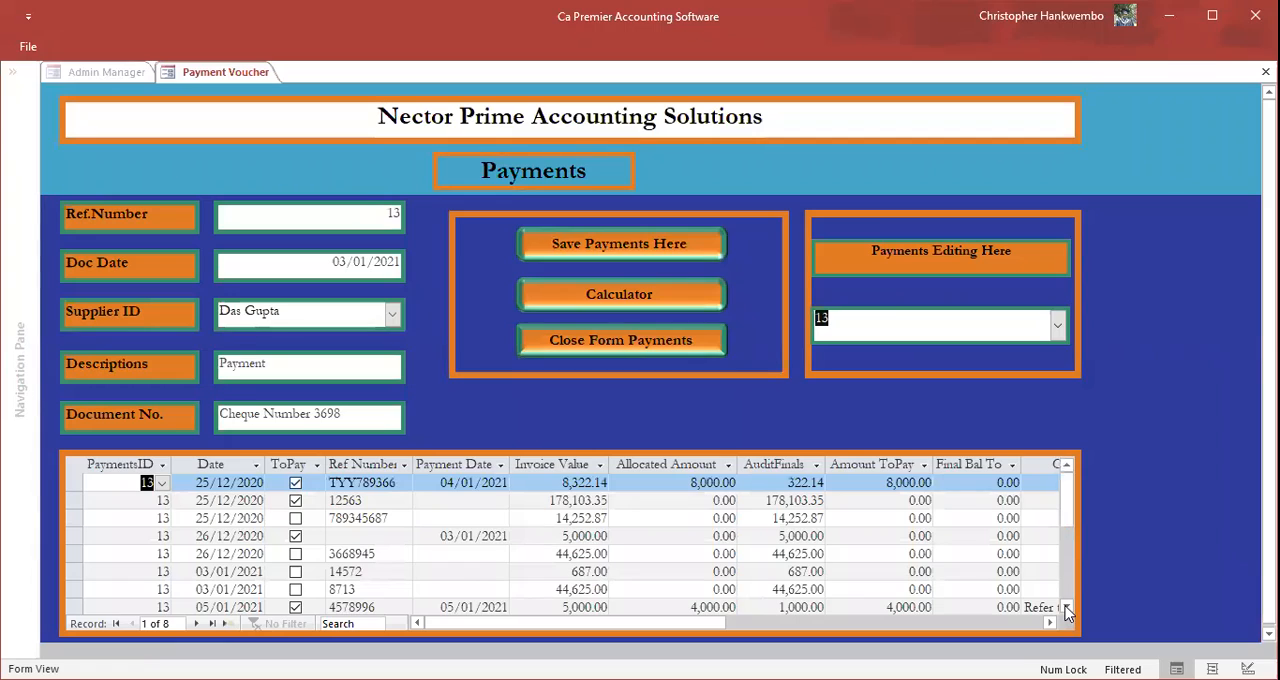
pyautogui.click(1068, 610)
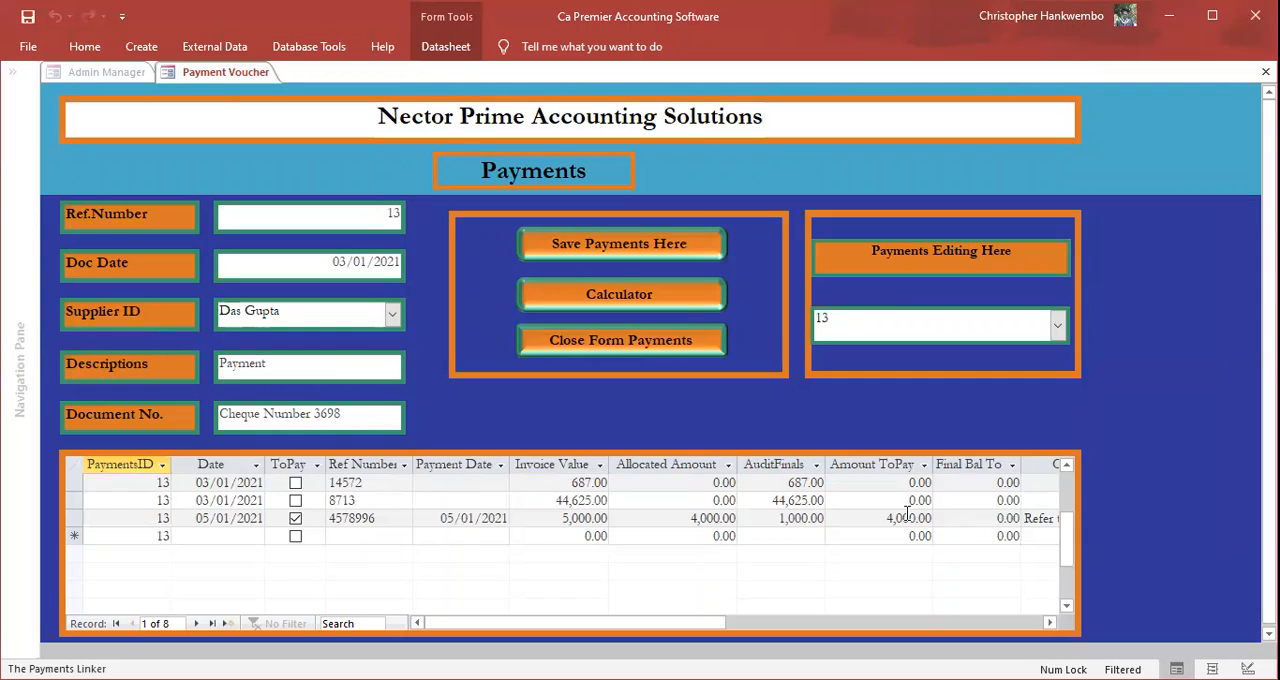
pyautogui.click(1001, 520)
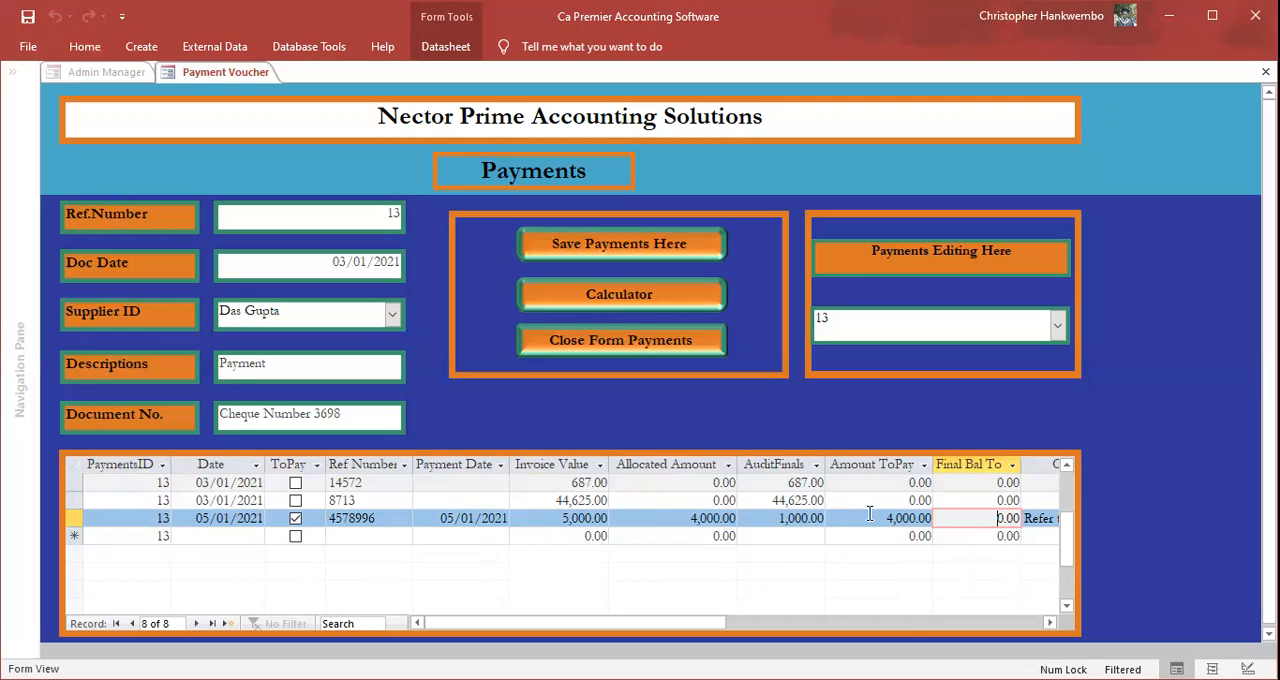
pyautogui.click(590, 345)
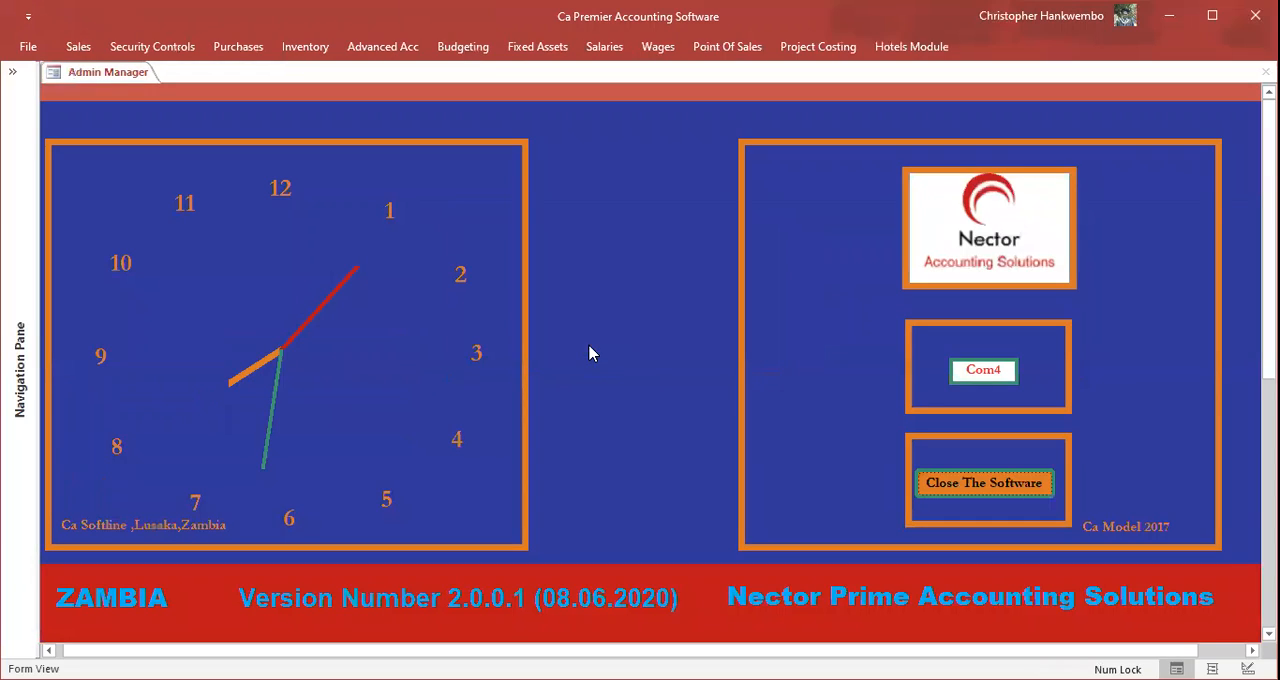